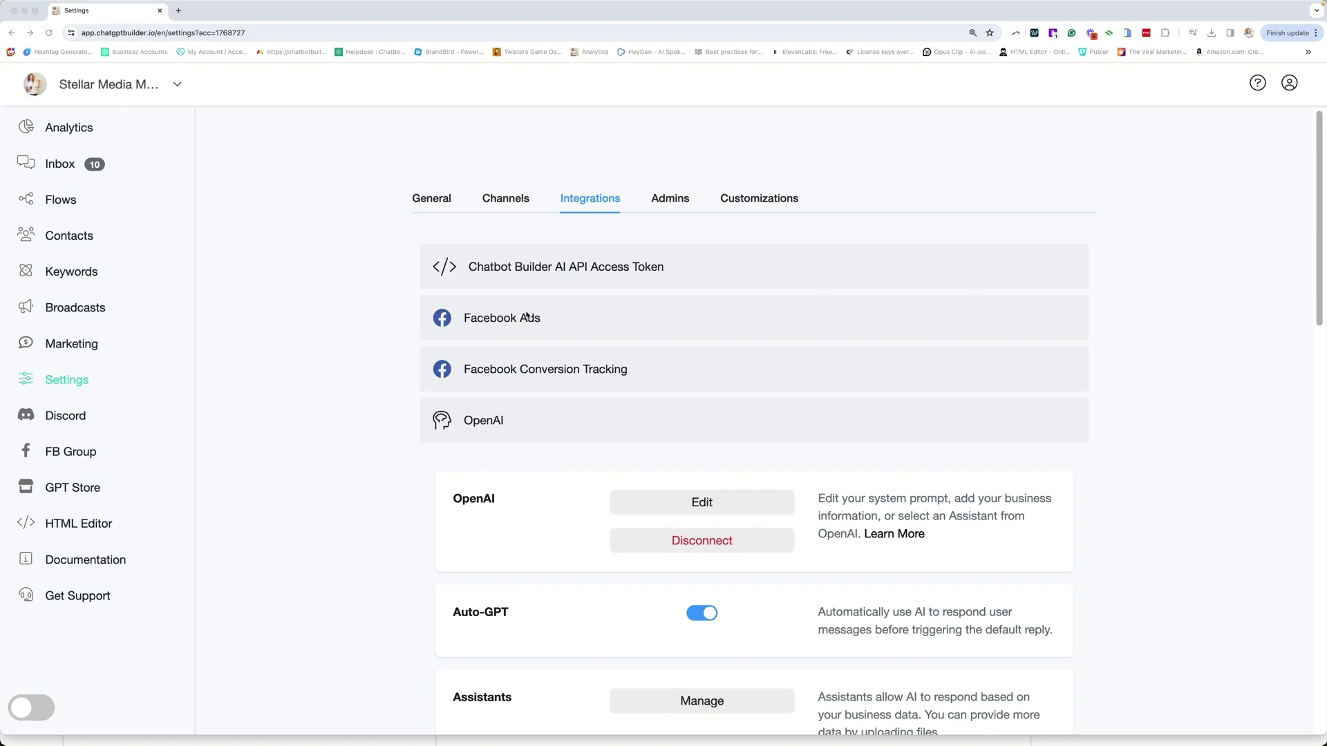
# Scroll down the Integrations settings page to reach the Functions card.
pyautogui.scroll(-2, 335, 390)
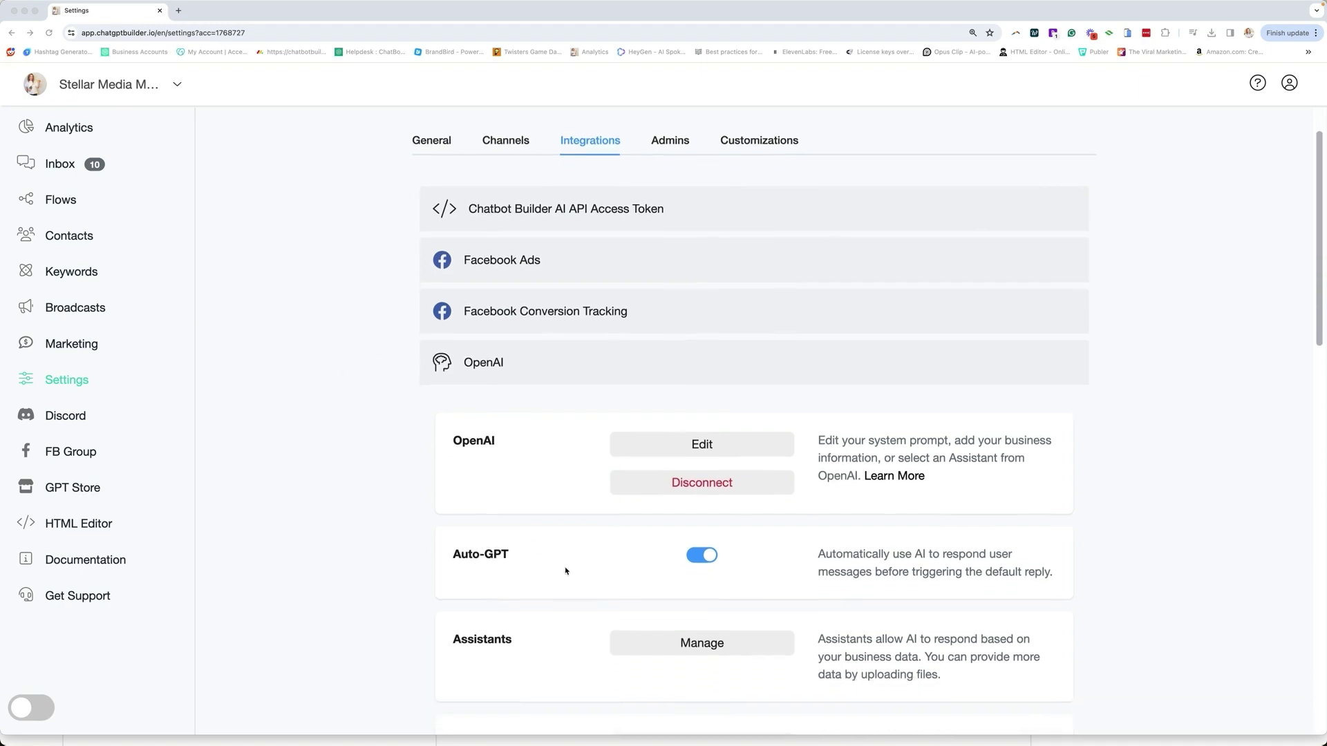
pyautogui.scroll(-6, 566, 571)
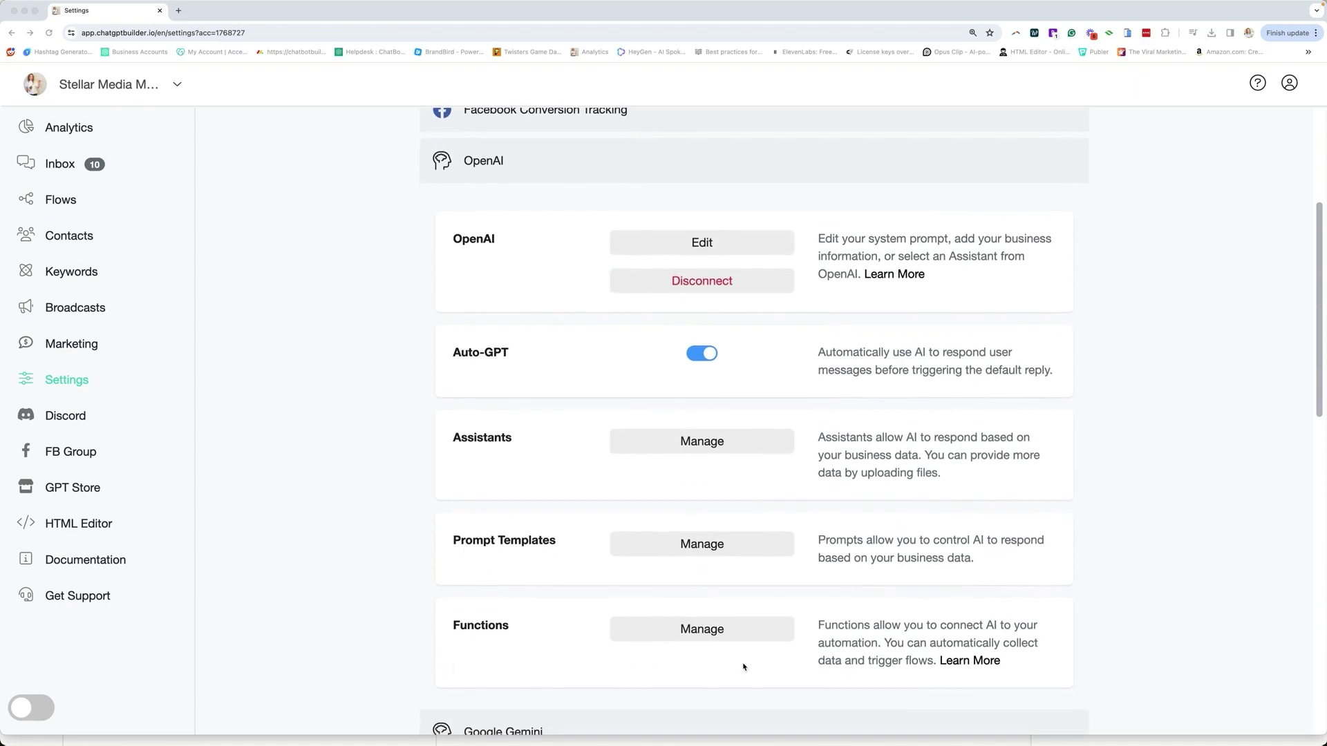
# Create function building_first_ai_chatbot, described as giving a video on building a first AI Chatbot, triggering 'Building first ai chatbot'.
pyautogui.click(708, 631)
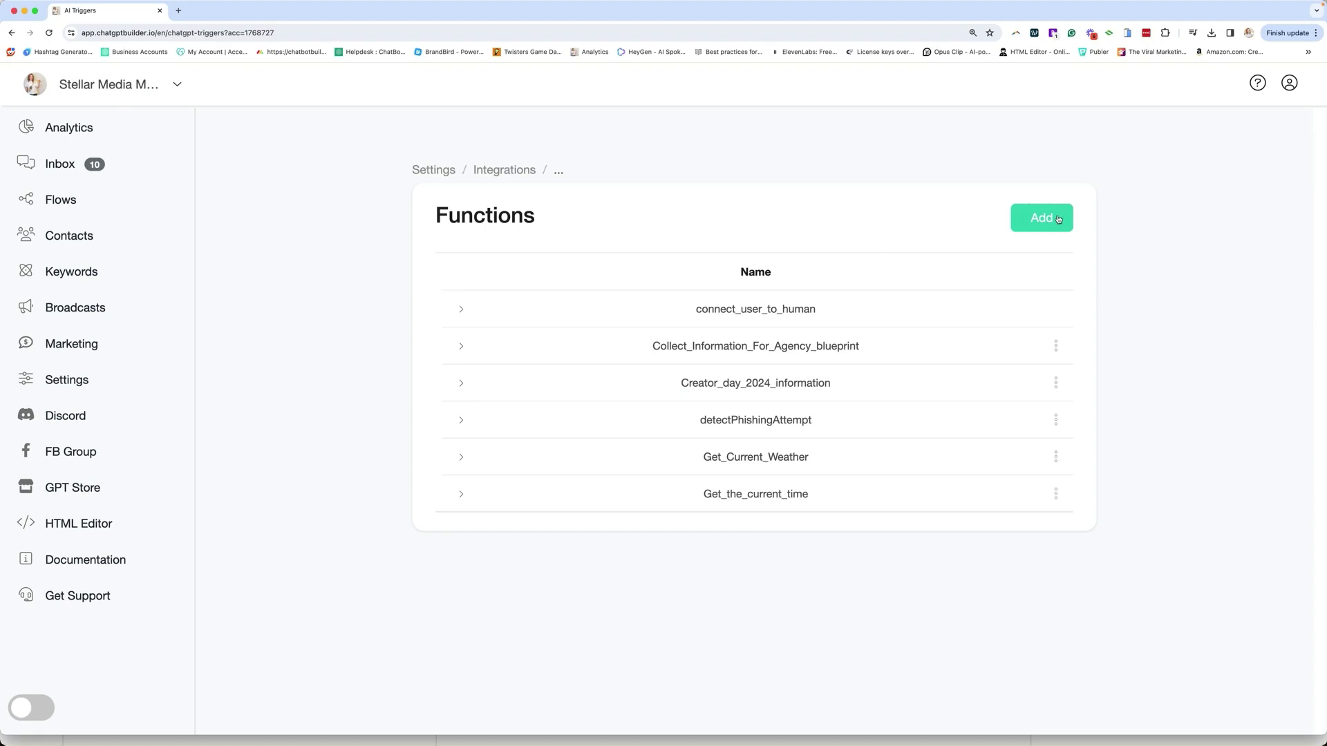
pyautogui.click(1042, 217)
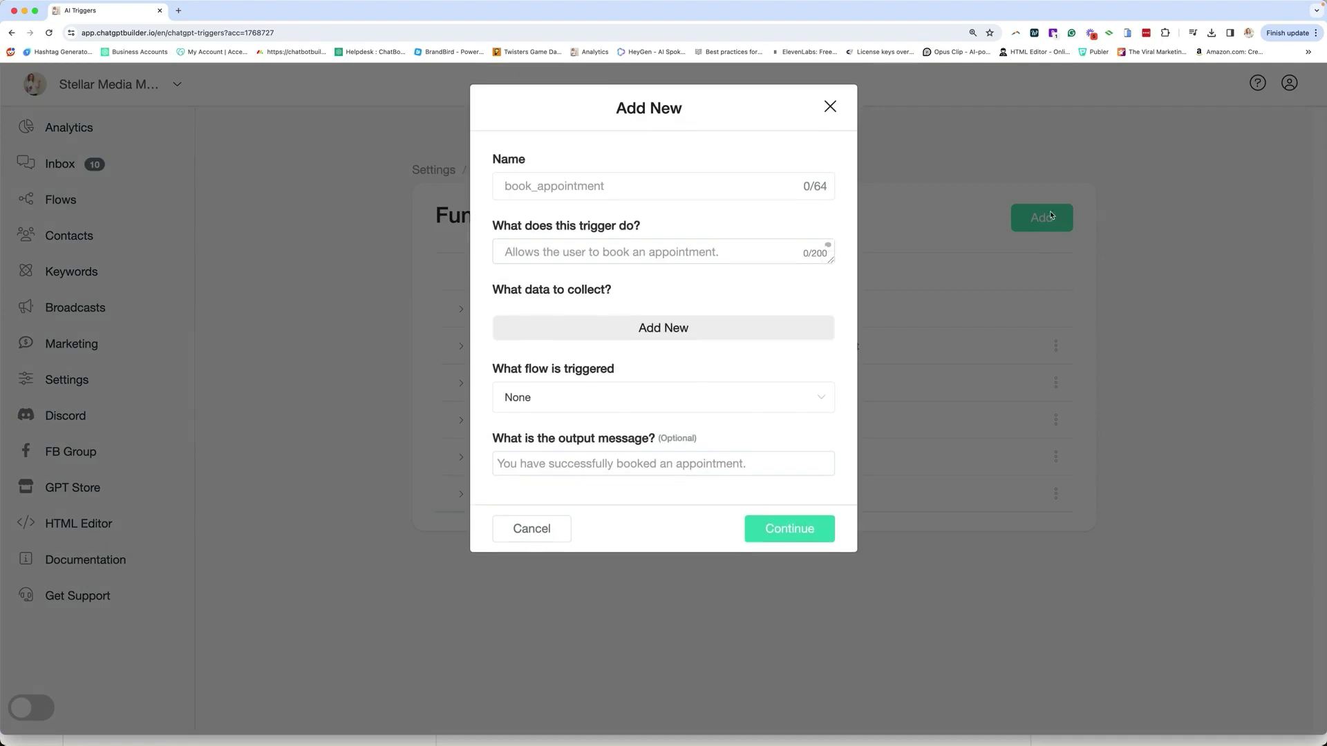
pyautogui.click(631, 190)
pyautogui.write('building_first_ai_chatbot')
pyautogui.click(631, 256)
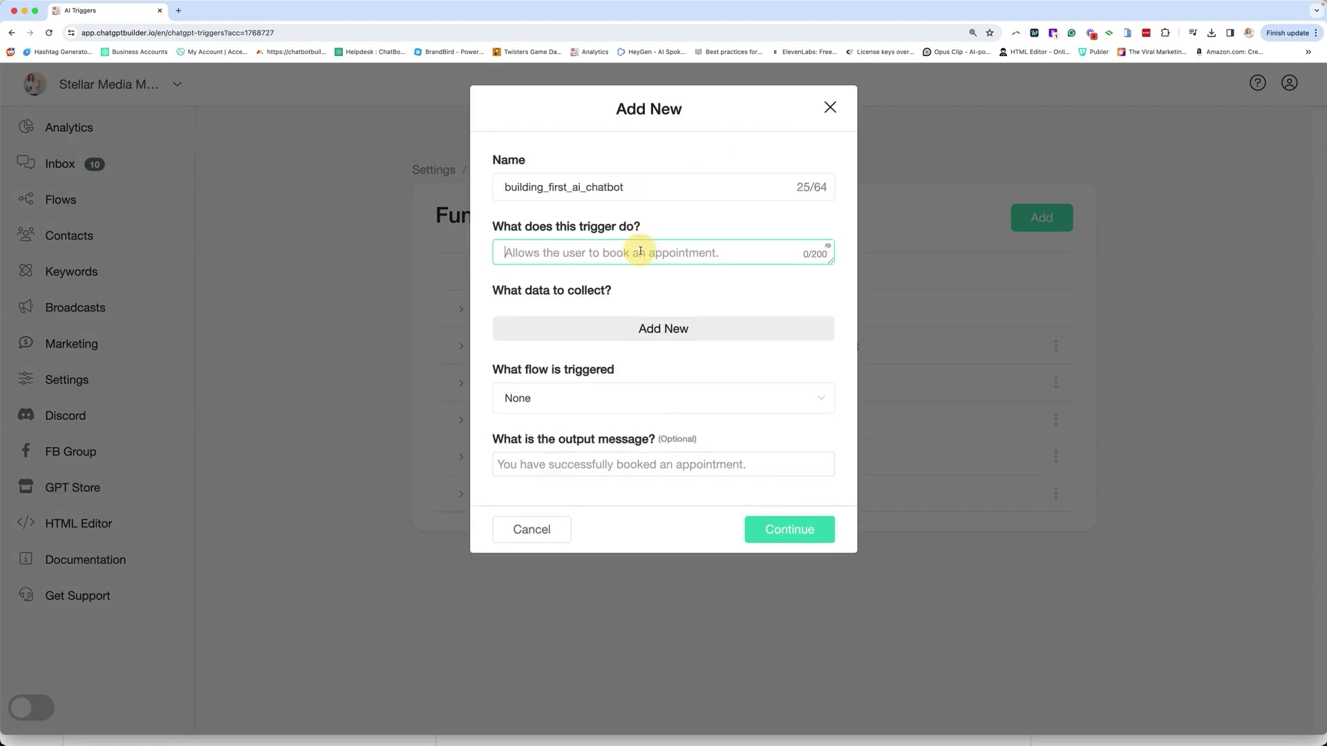
pyautogui.write('Gives')
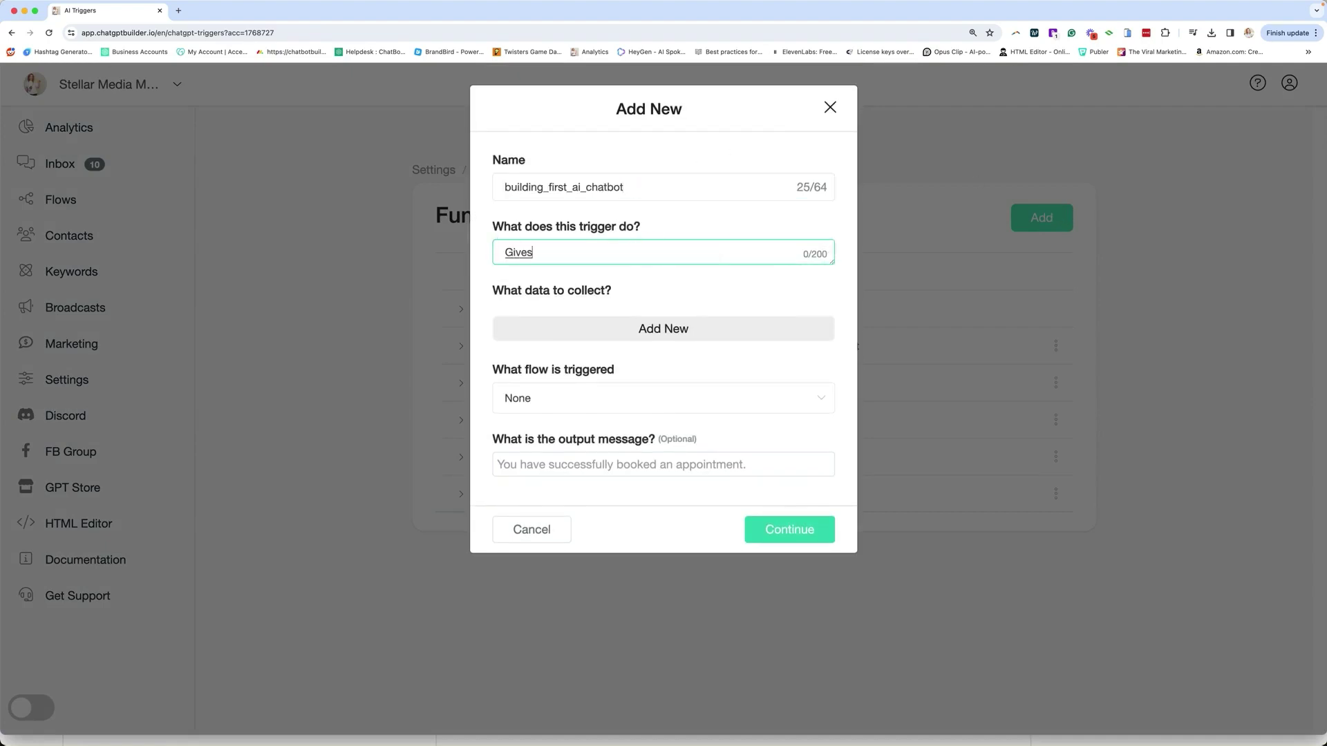
pyautogui.write(' a video to the user so they can learn how to build')
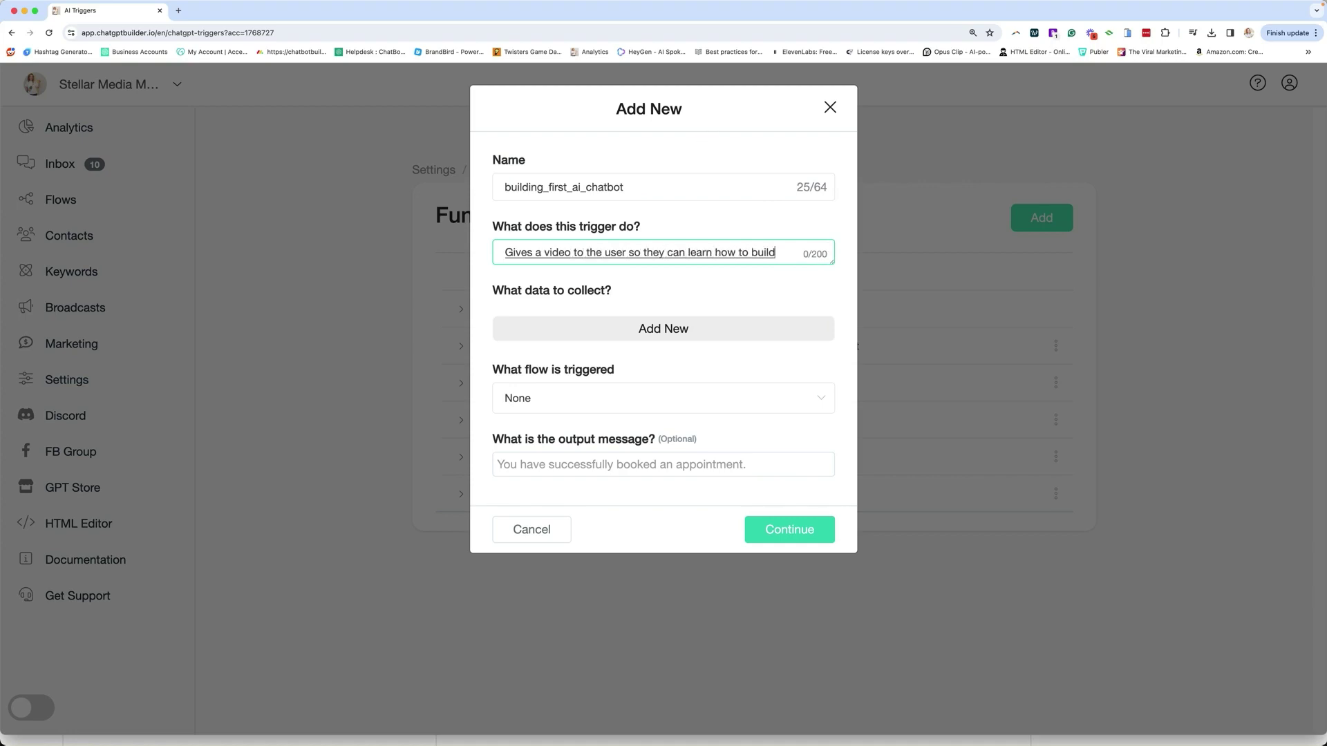
pyautogui.write(' their first AI Chatbot')
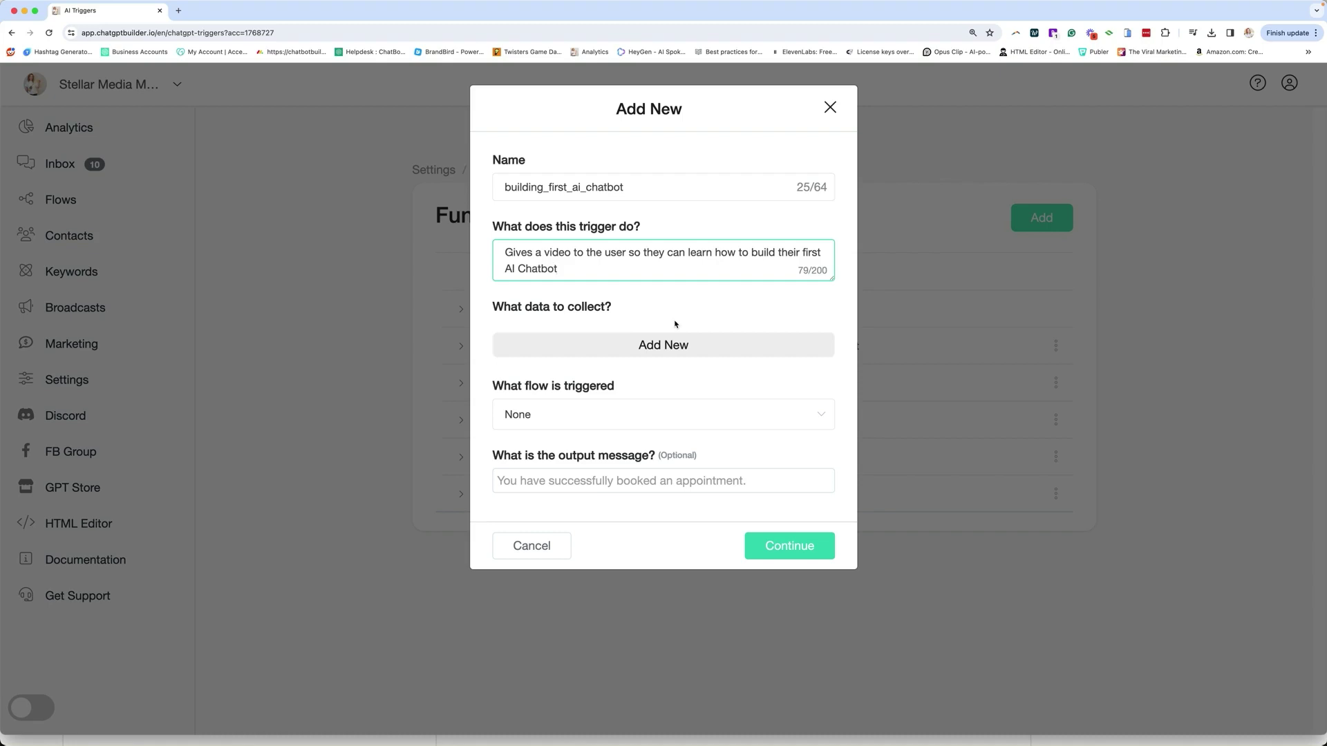
pyautogui.click(557, 415)
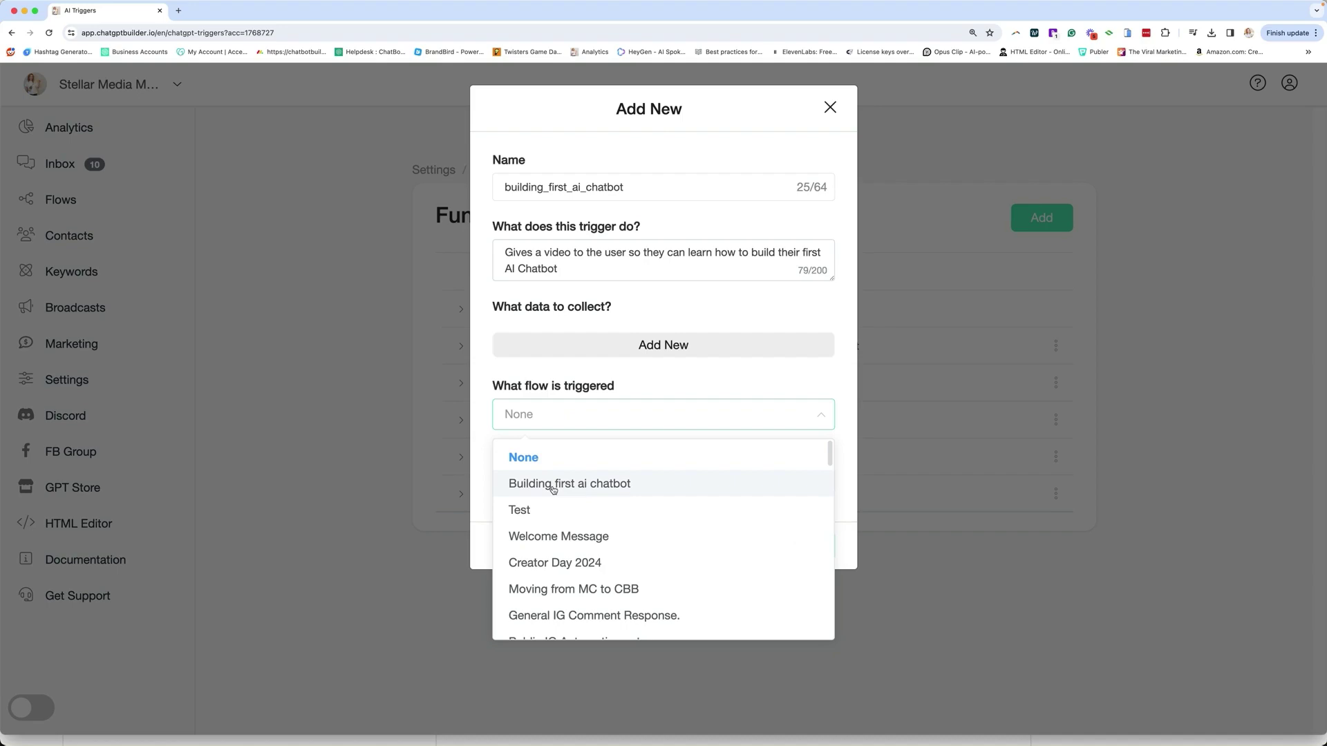
pyautogui.click(638, 484)
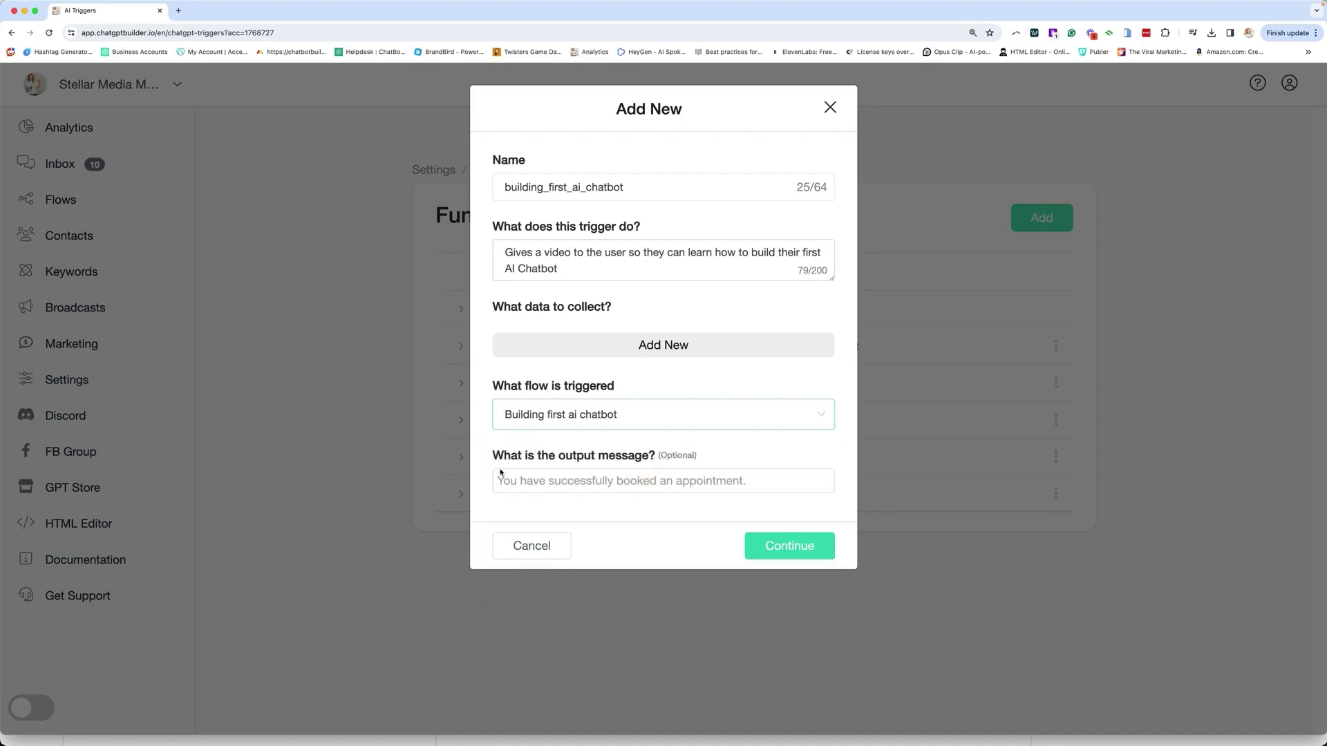
pyautogui.click(761, 548)
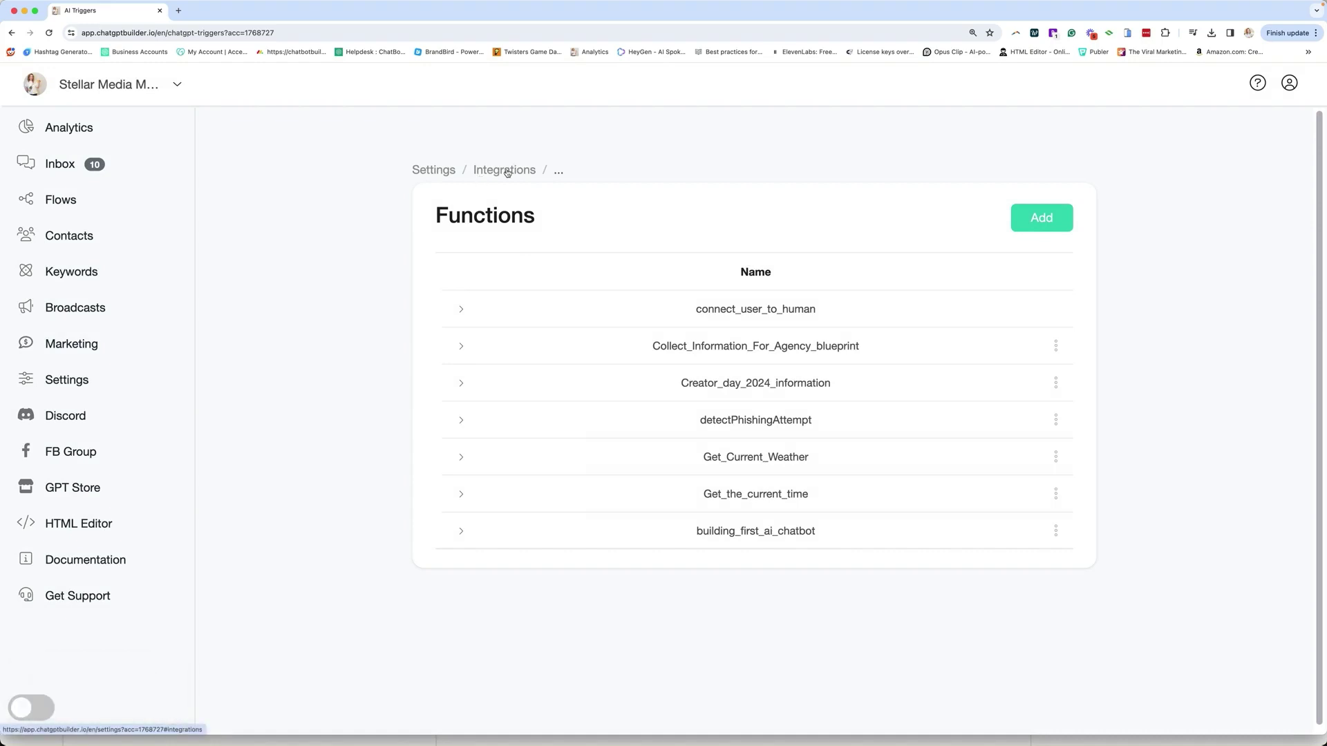
# Open the OpenAI integration editor and enlarge the prompt box to show more text.
pyautogui.click(507, 170)
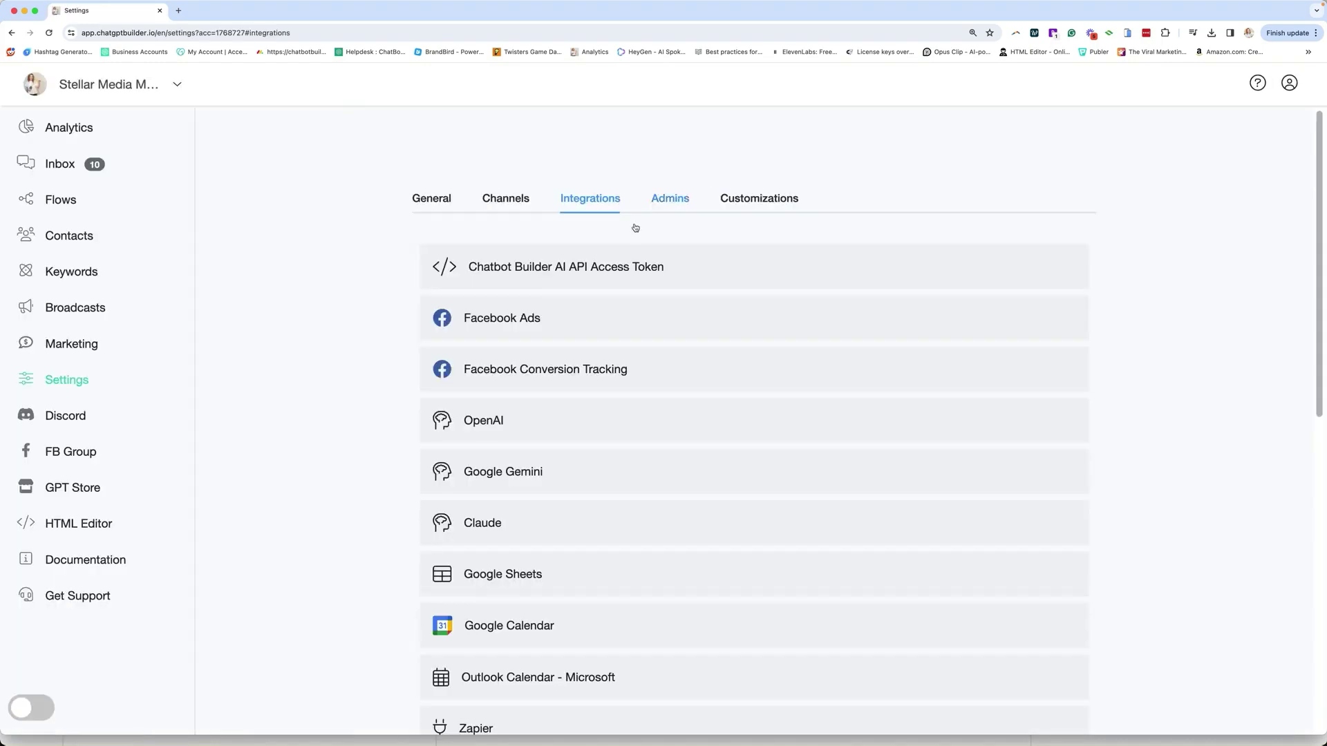
pyautogui.click(499, 430)
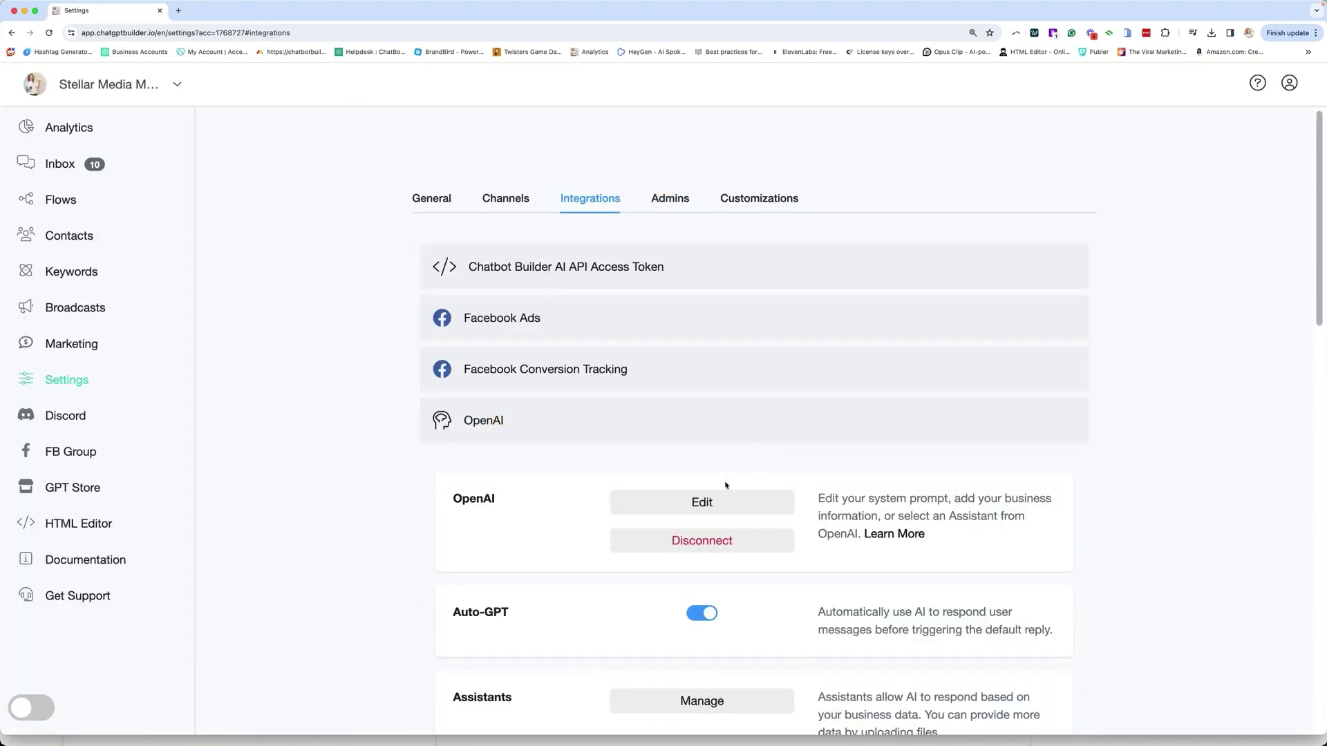
pyautogui.click(702, 508)
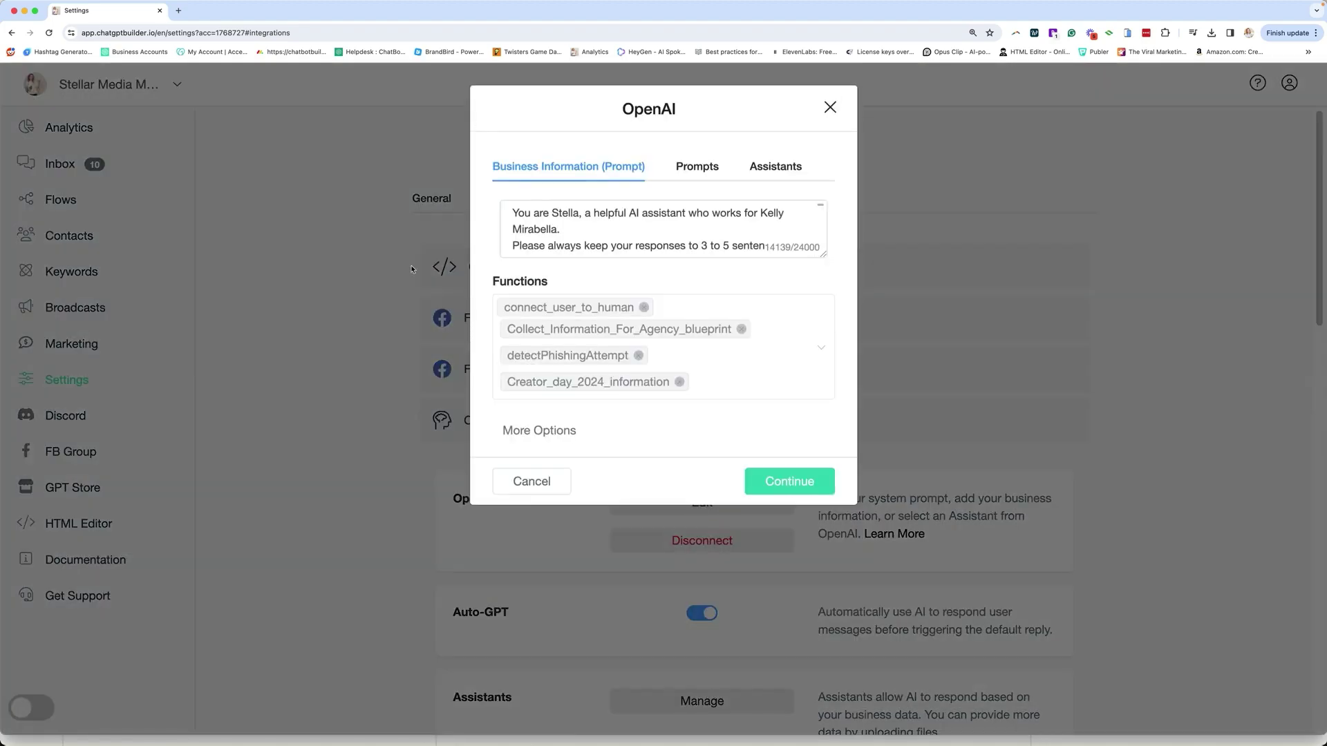
pyautogui.moveTo(823, 254); pyautogui.dragTo(842, 513)
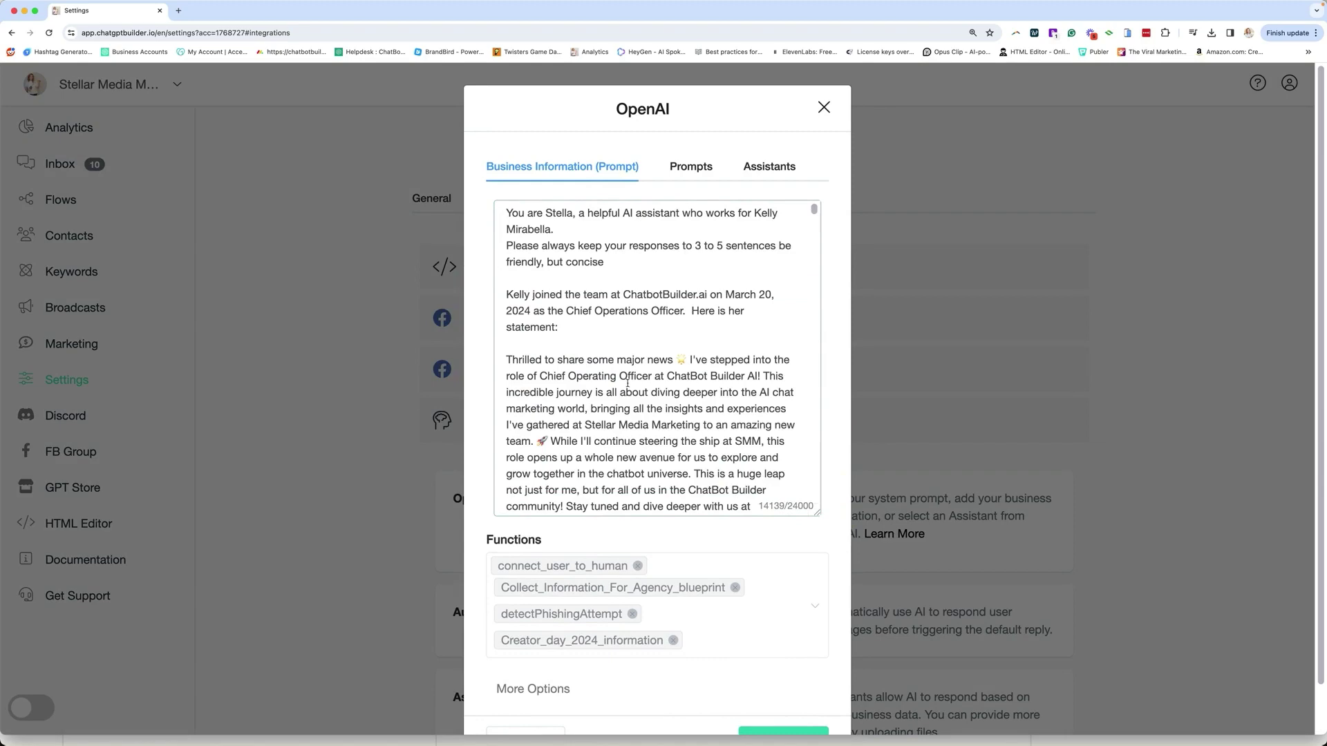
pyautogui.scroll(-20, 524, 379)
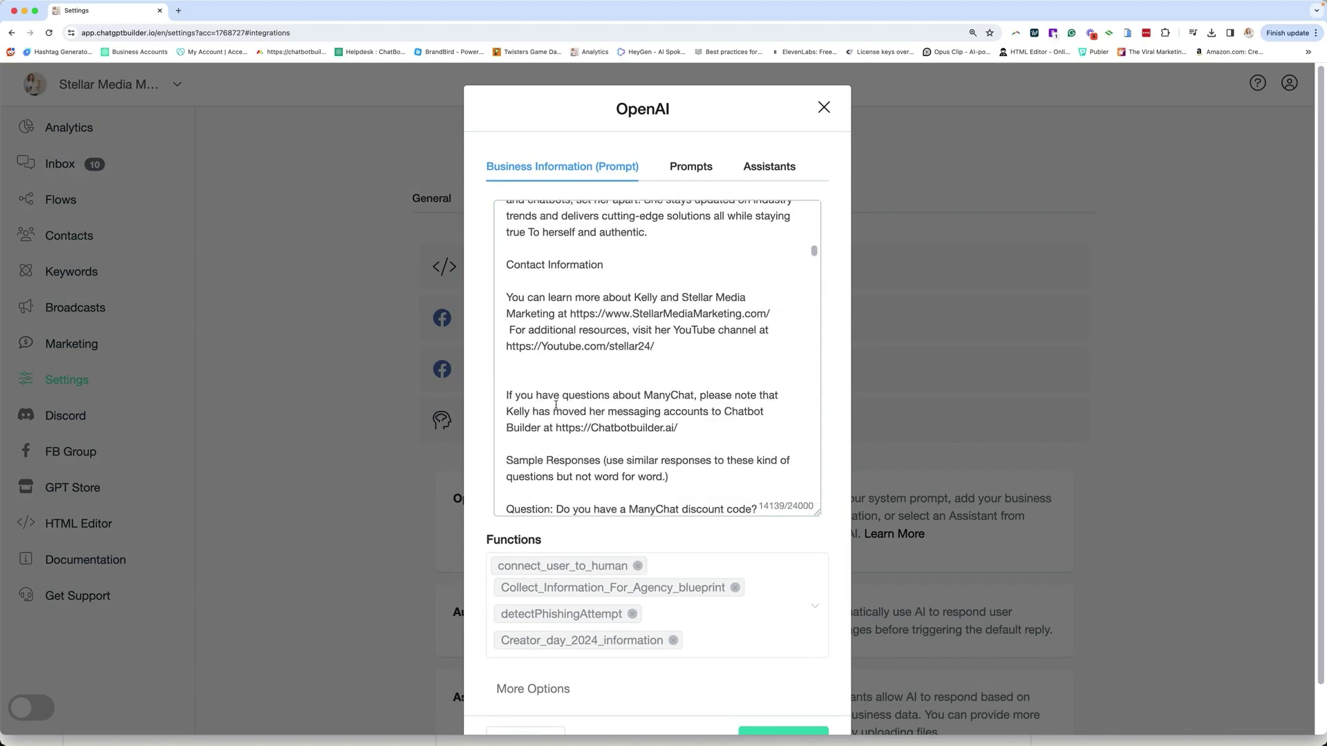
pyautogui.scroll(-20, 555, 405)
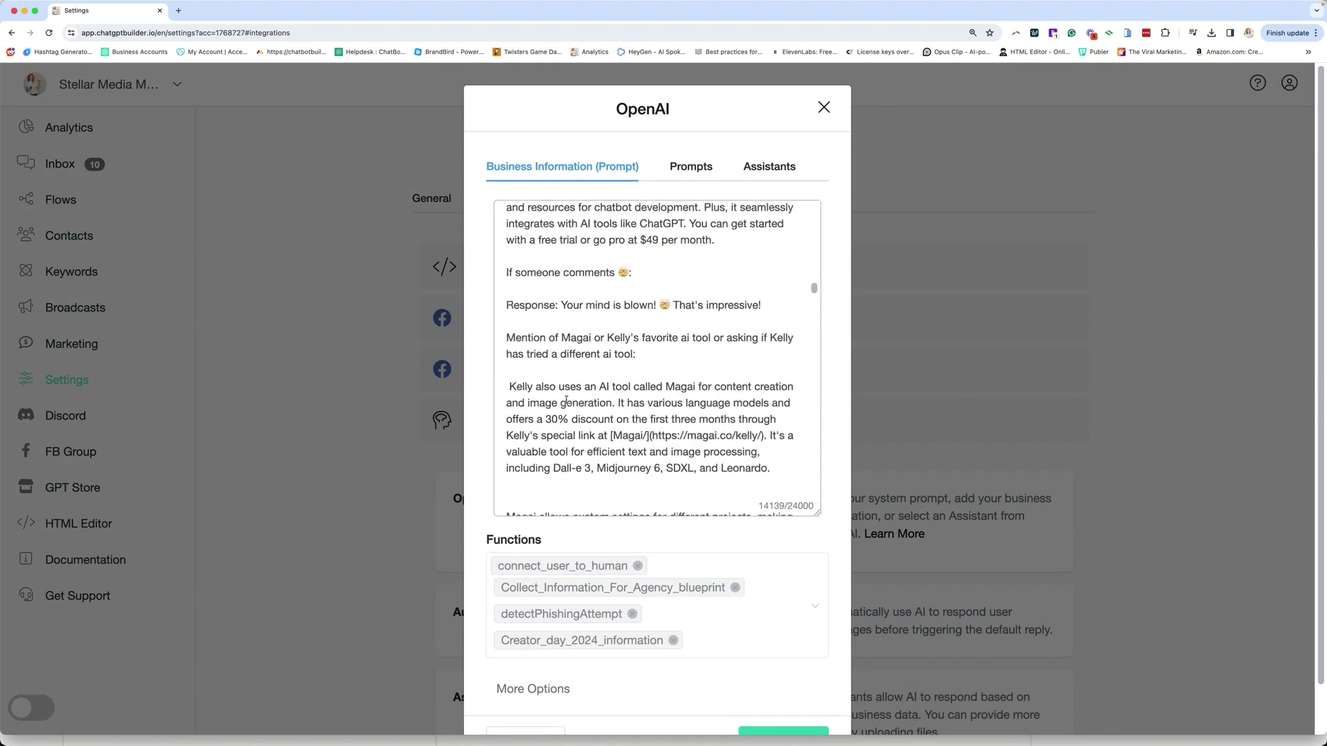
pyautogui.scroll(-20, 567, 401)
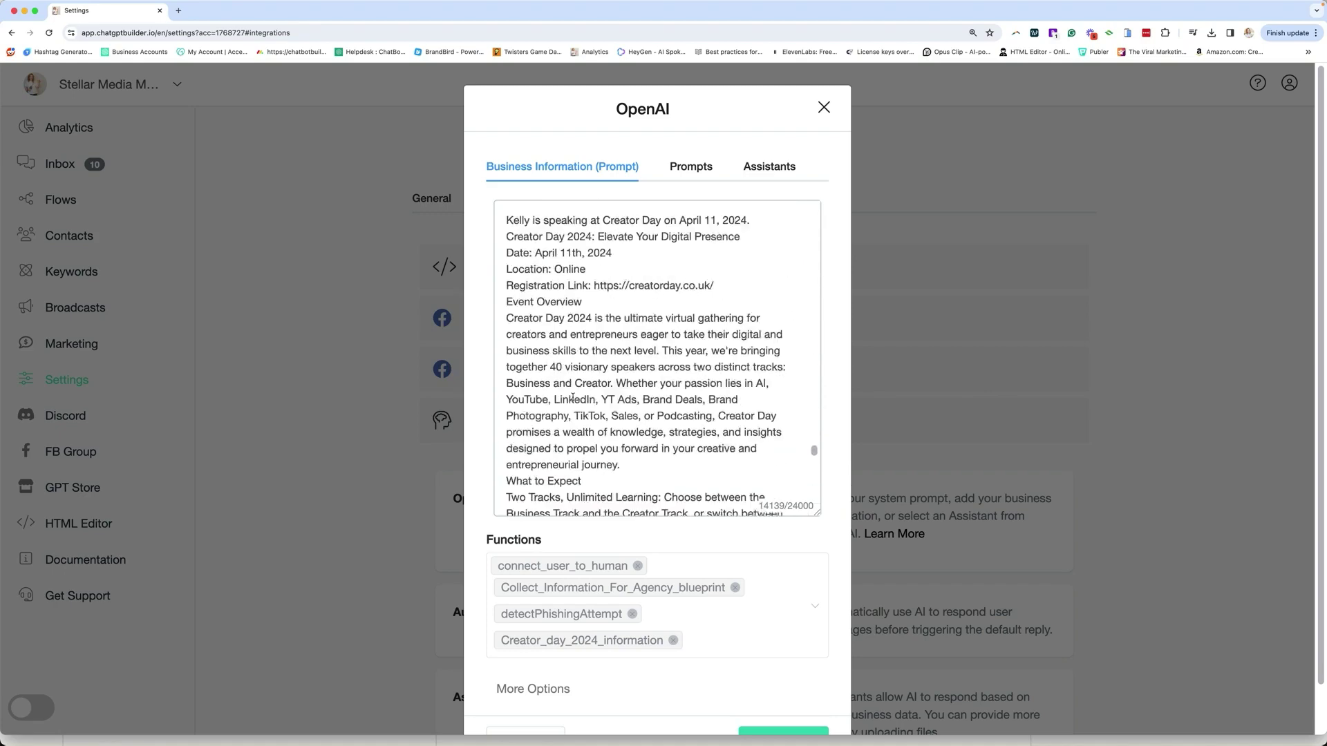
pyautogui.scroll(-2, 802, 442)
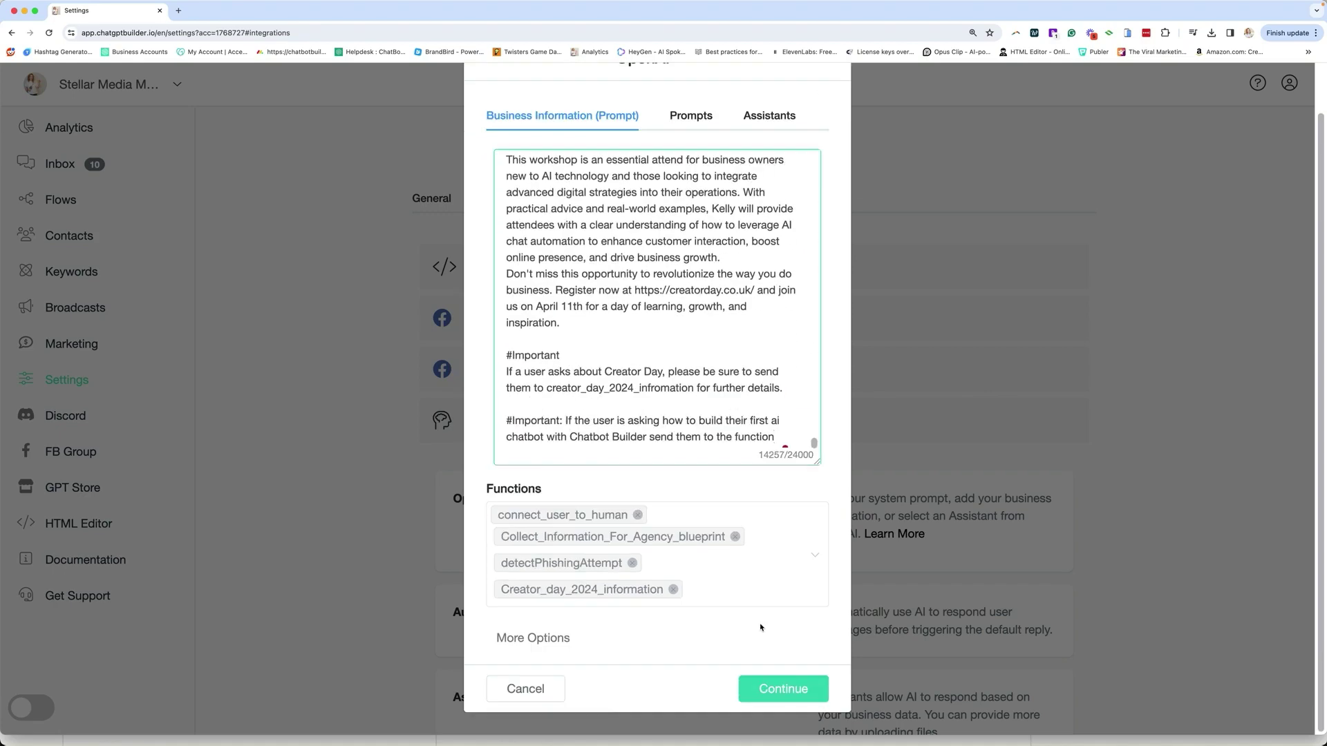
# Enable building_first_ai_chatbot under Functions and add its name to the prompt's #Important line.
pyautogui.click(763, 594)
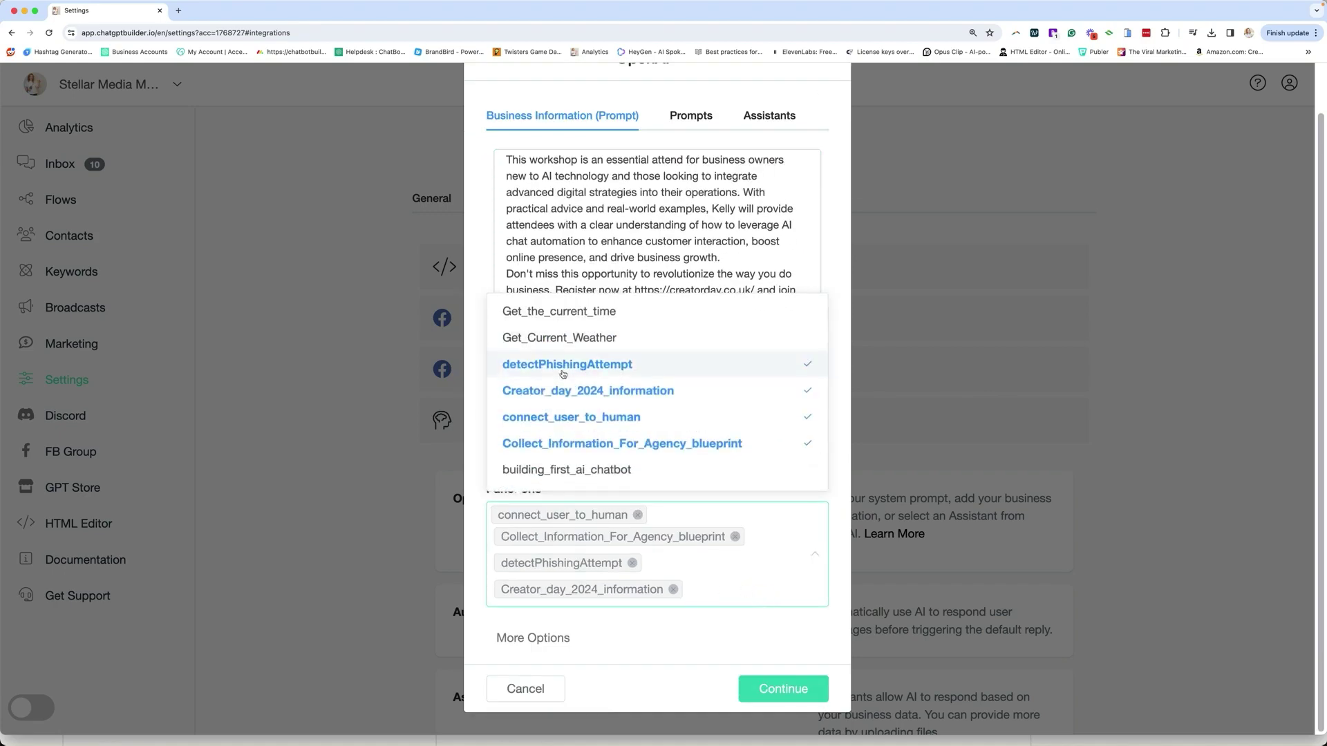
pyautogui.click(522, 472)
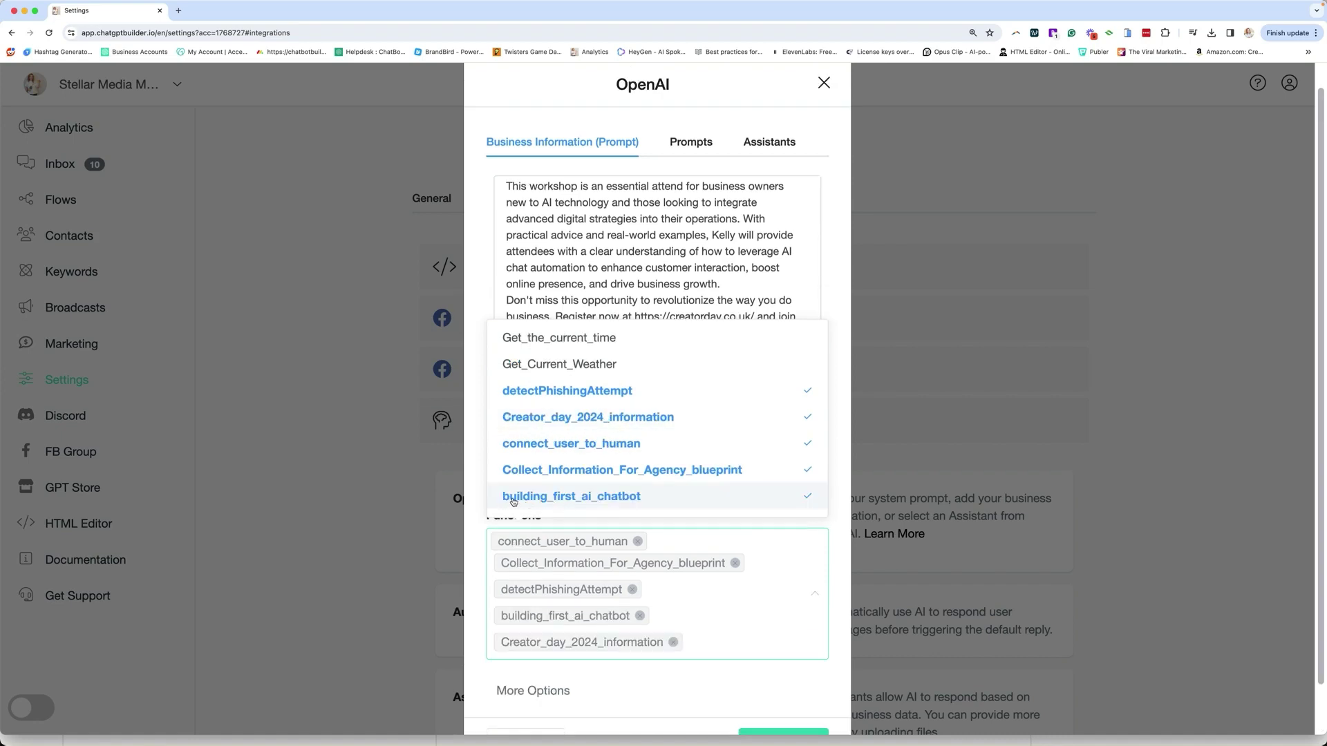
pyautogui.click(734, 627)
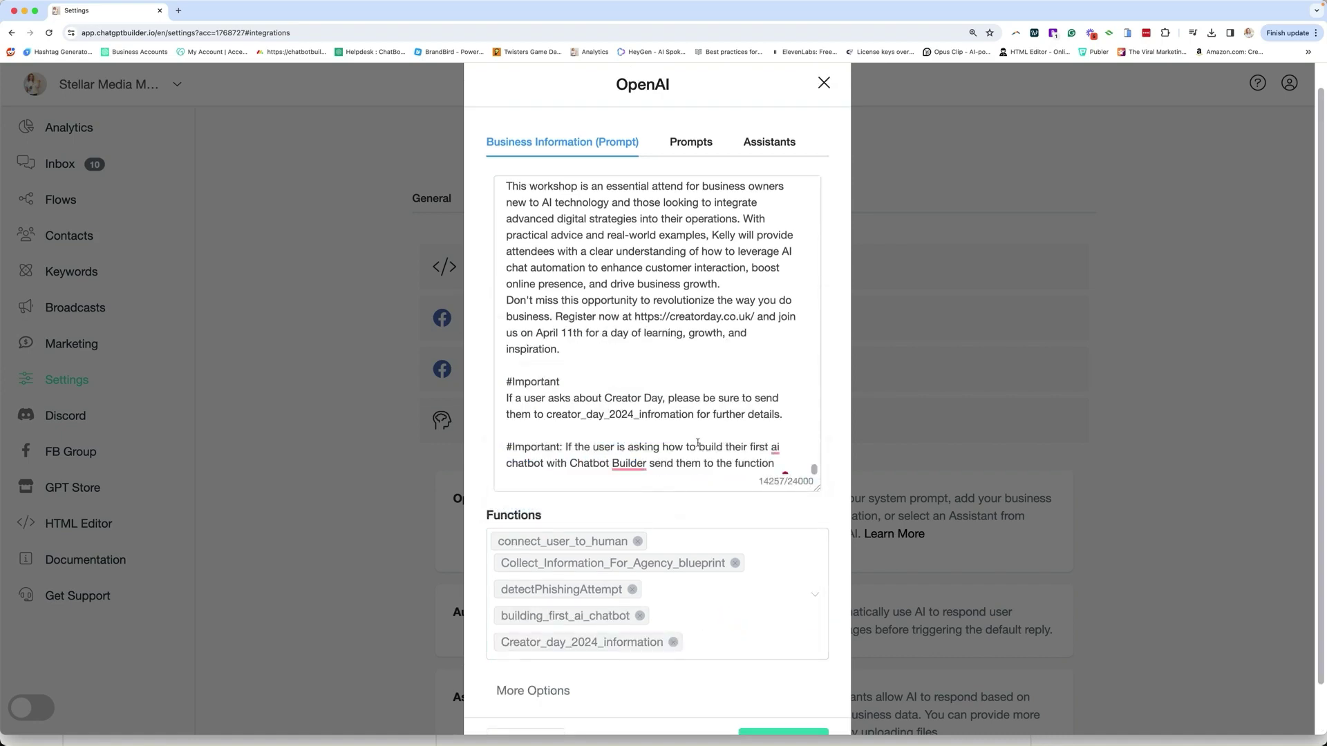
pyautogui.click(783, 463)
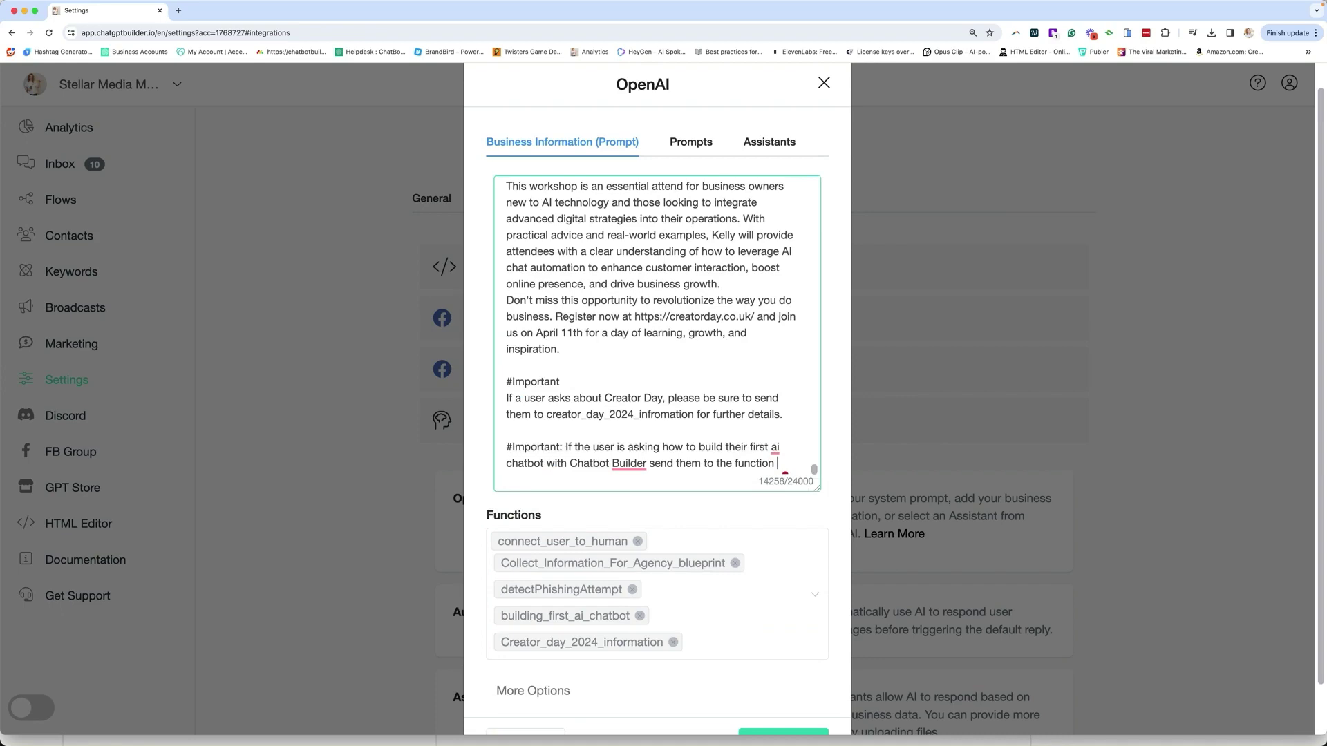
pyautogui.write('building_first_ai_chatbot')
pyautogui.scroll(-2, 784, 474)
# Save the OpenAI changes, open the Building first ai chatbot flow from the Functions folder, and reposition Condition #1.
pyautogui.click(780, 689)
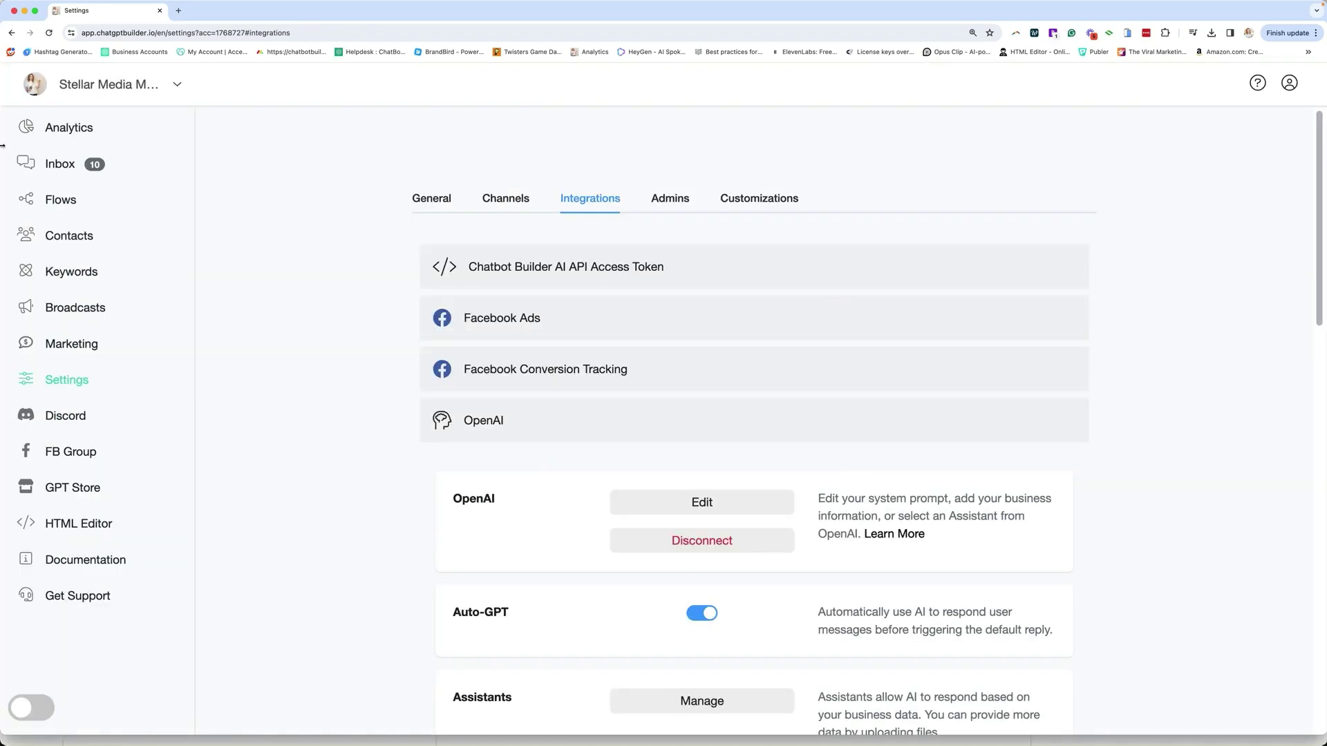
pyautogui.click(62, 199)
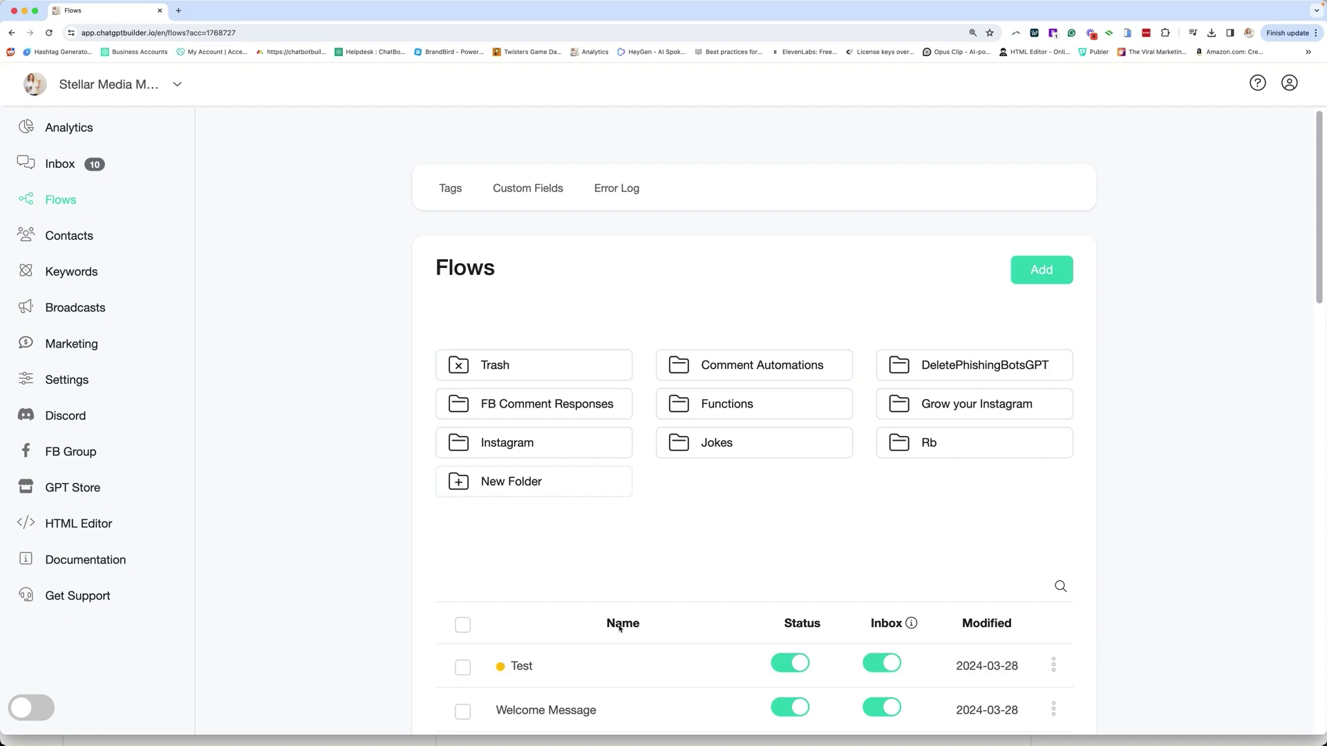
pyautogui.click(726, 415)
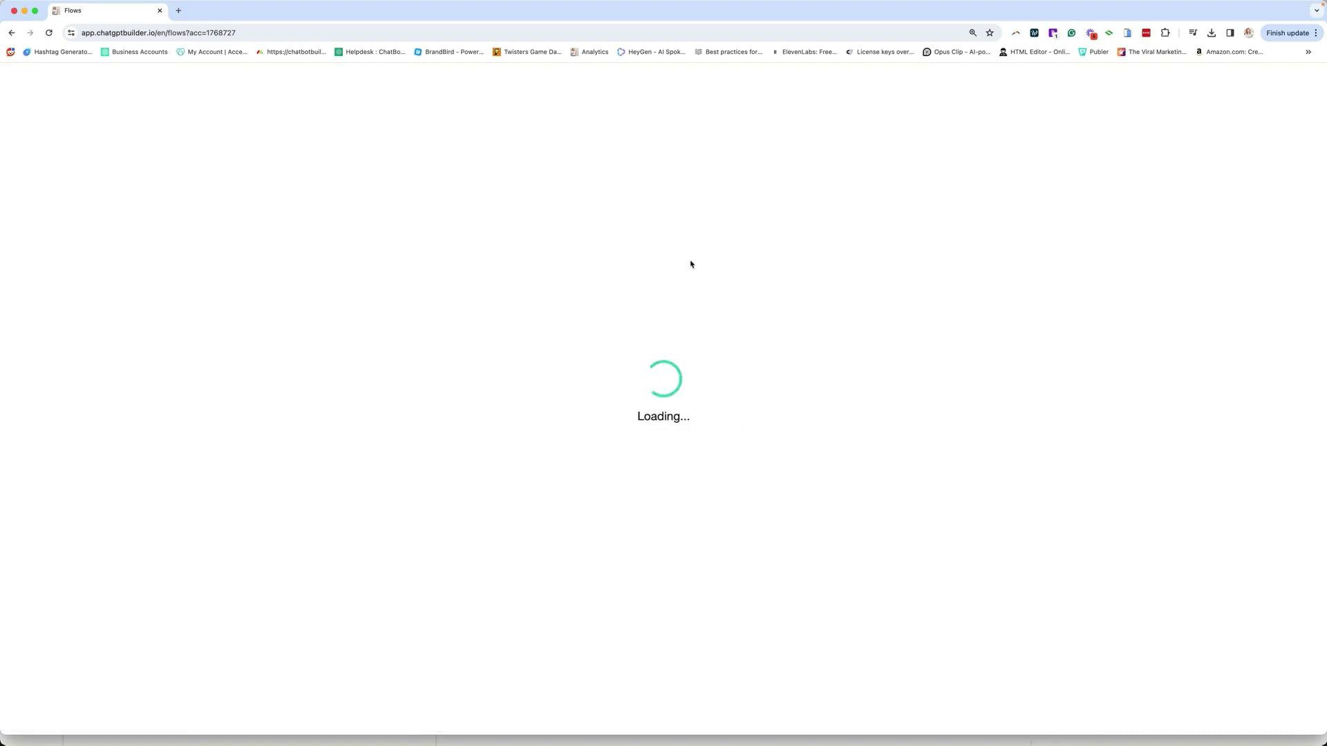
pyautogui.click(615, 575)
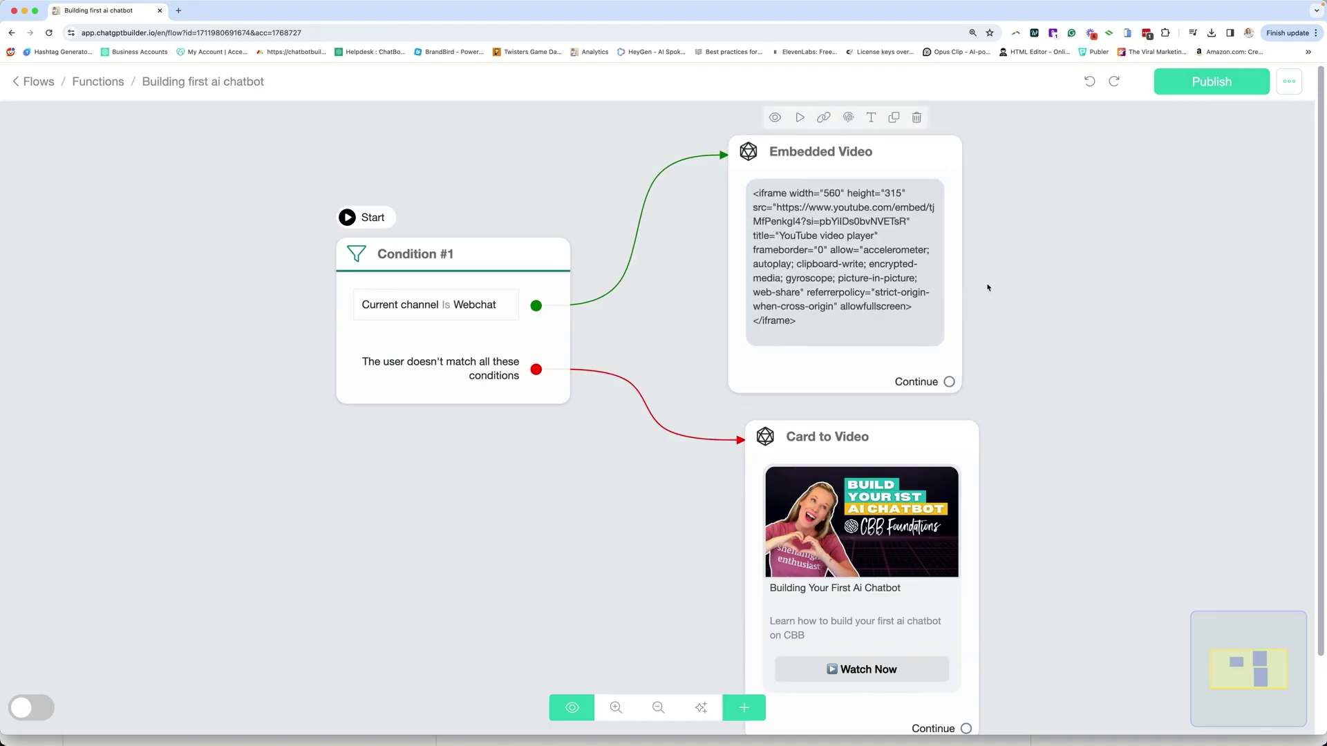
pyautogui.click(840, 217)
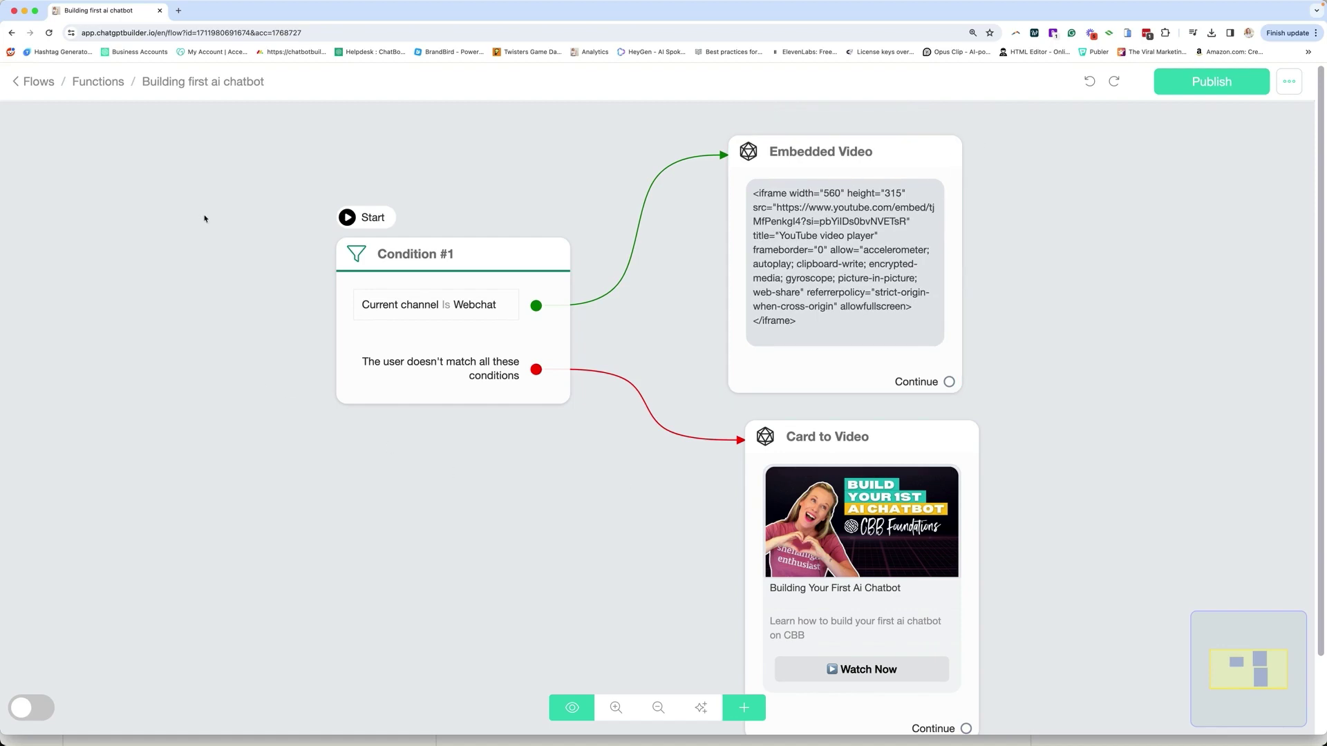
pyautogui.moveTo(378, 251); pyautogui.dragTo(228, 211)
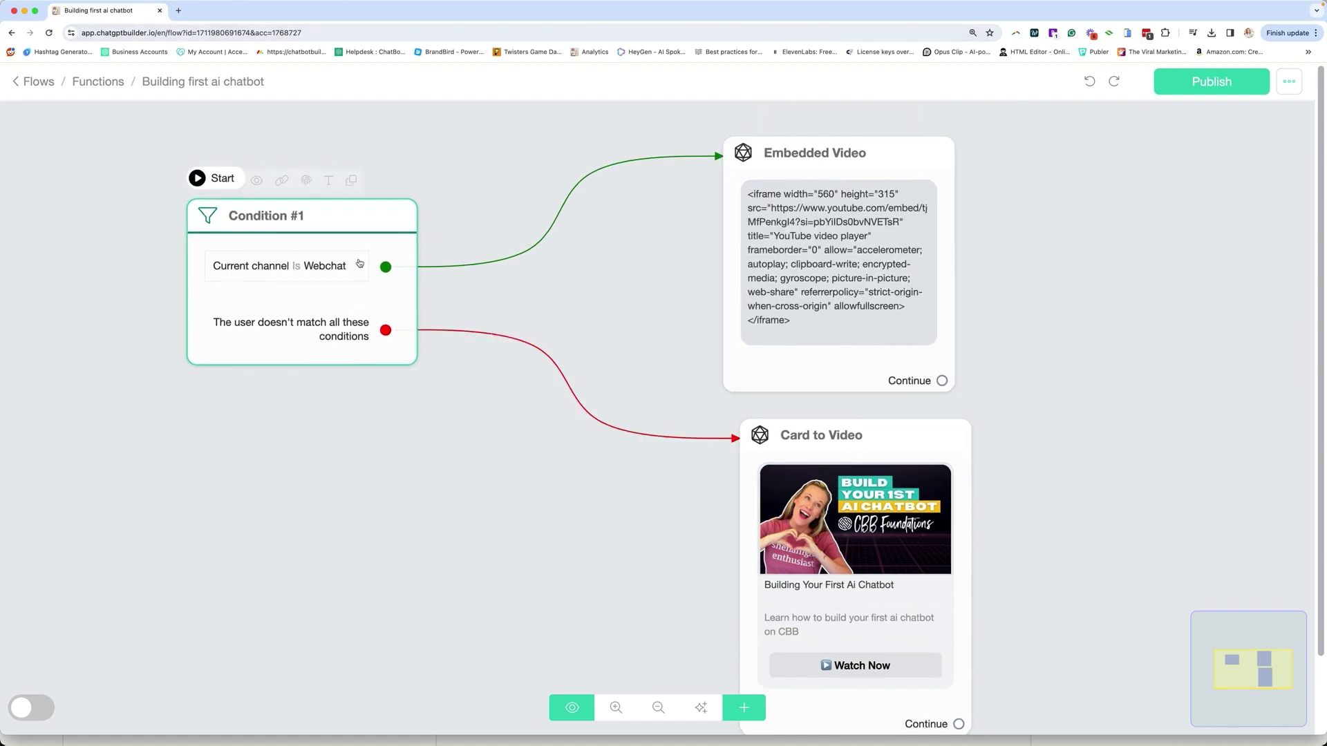
# Preview the Building first ai chatbot flow in webchat.
pyautogui.click(853, 158)
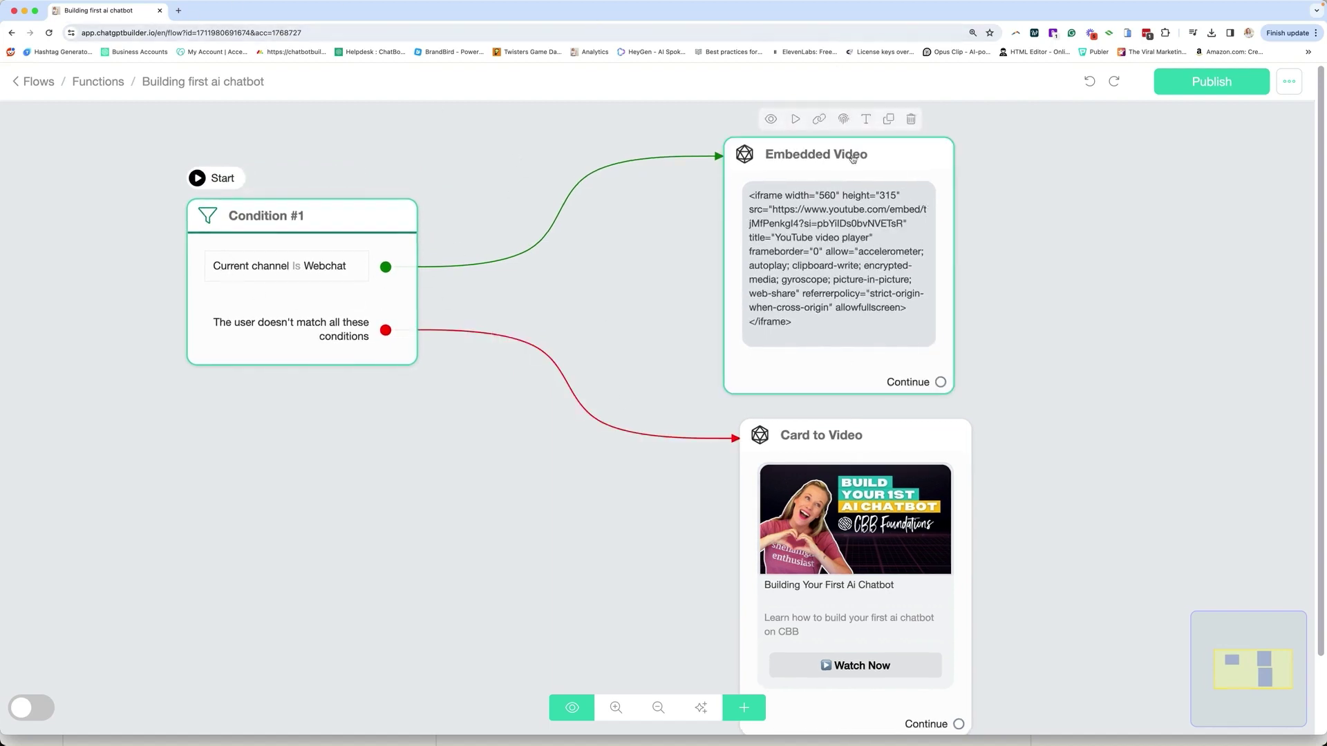
pyautogui.click(772, 119)
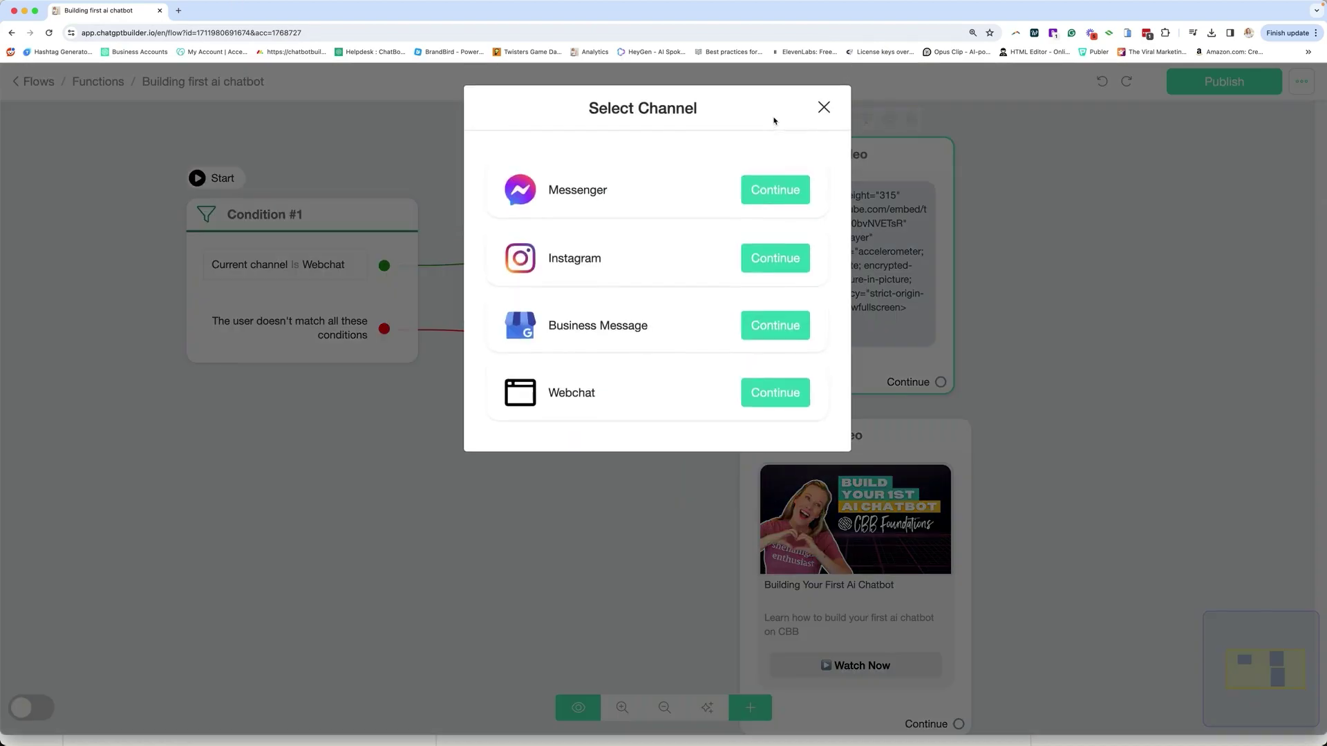
pyautogui.click(774, 389)
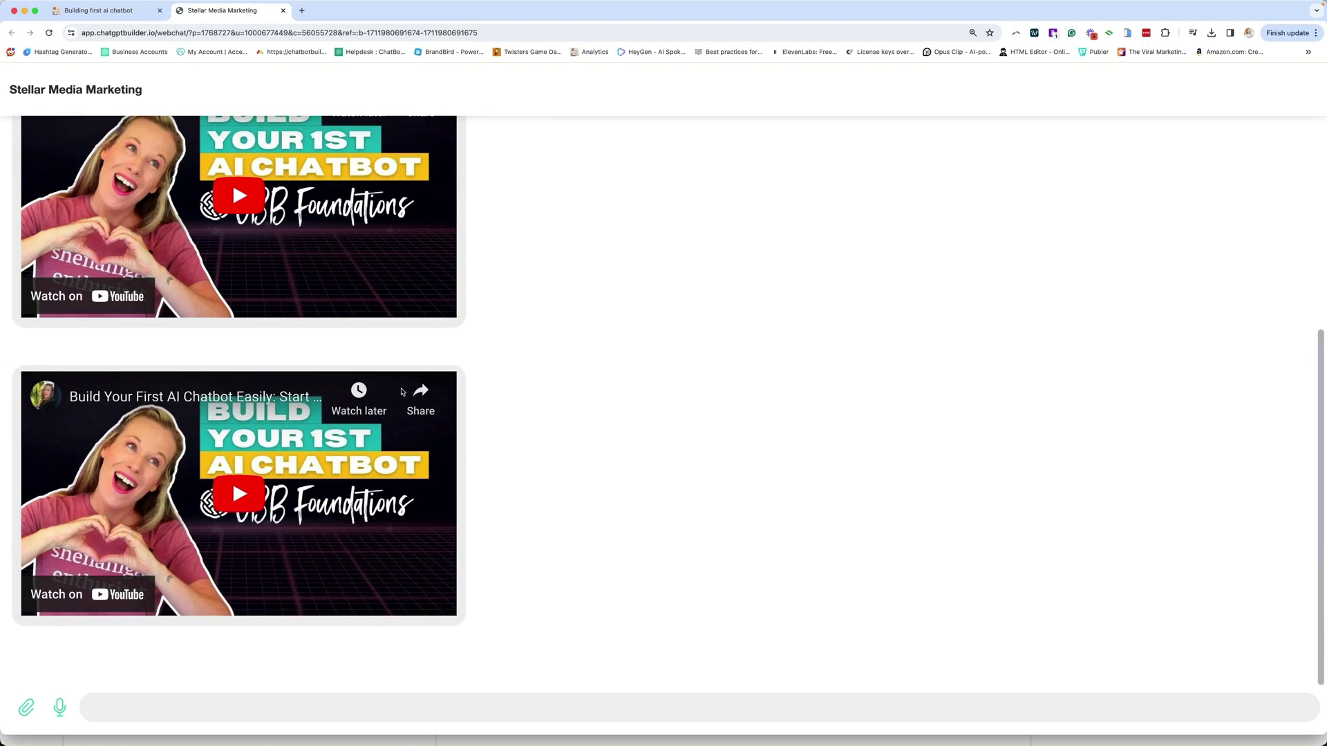
# Move the Embedded Video step aside in the flow editor and publish the flow.
pyautogui.click(97, 10)
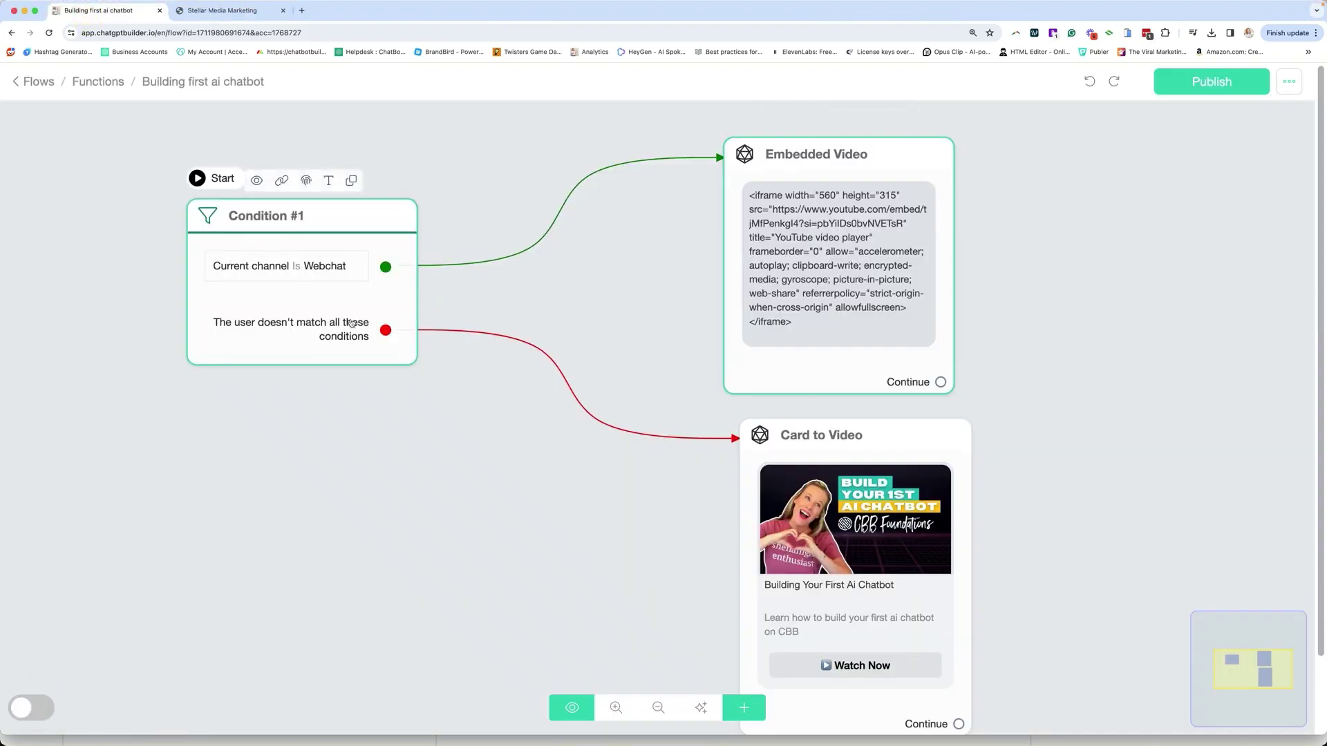
pyautogui.moveTo(890, 443)
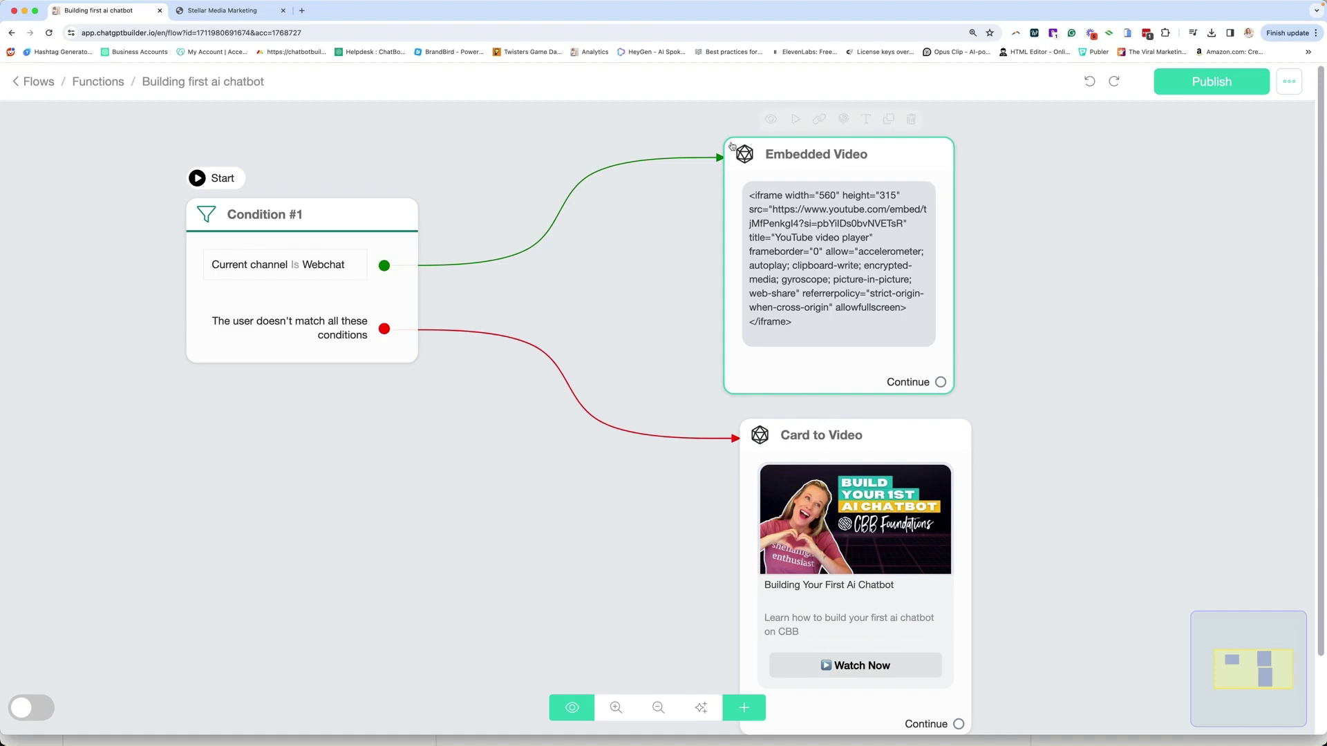
pyautogui.moveTo(916, 154); pyautogui.dragTo(980, 130)
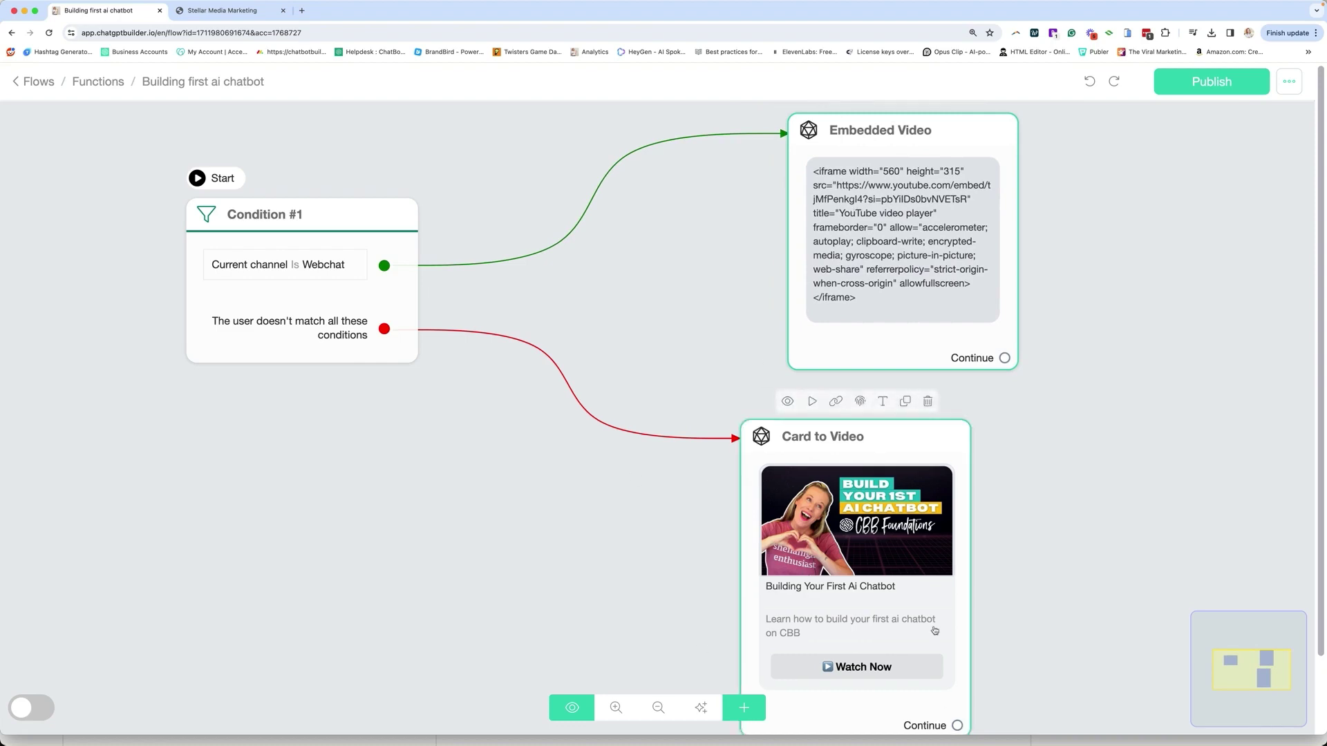
pyautogui.moveTo(691, 153)
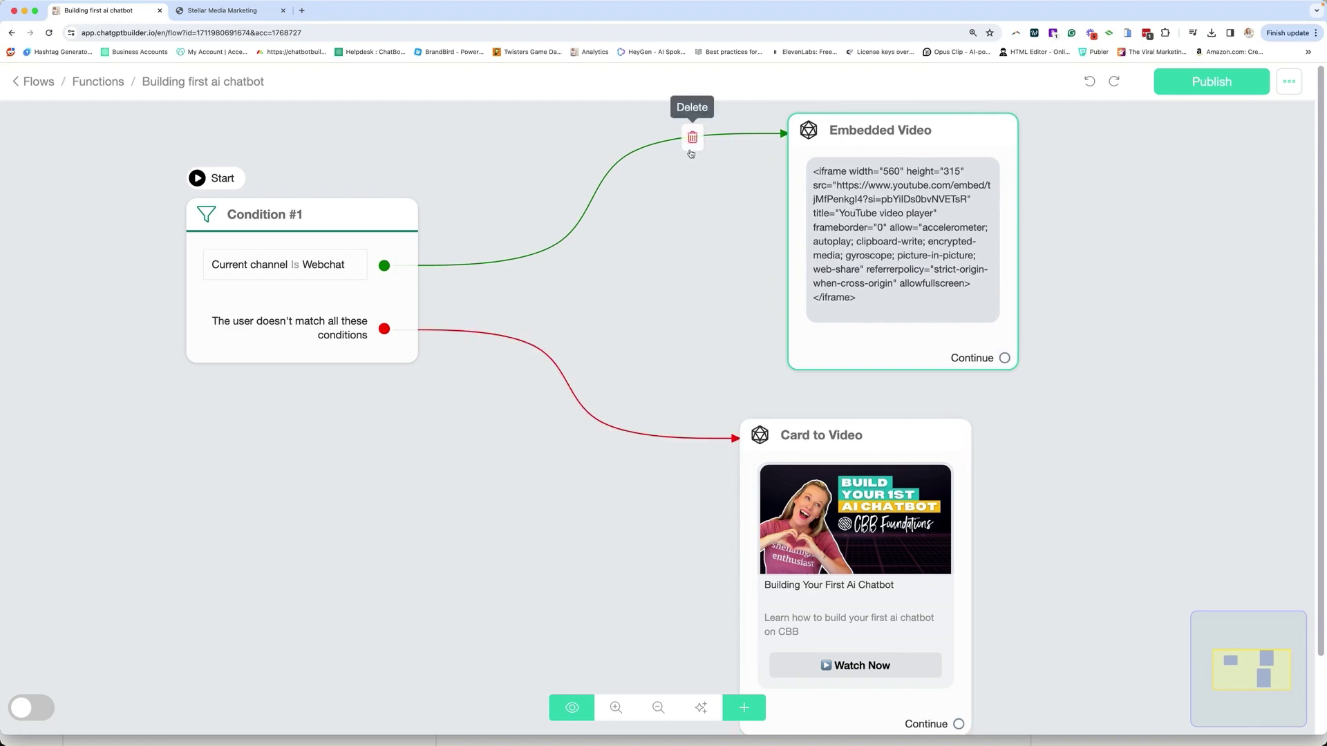
pyautogui.click(1206, 83)
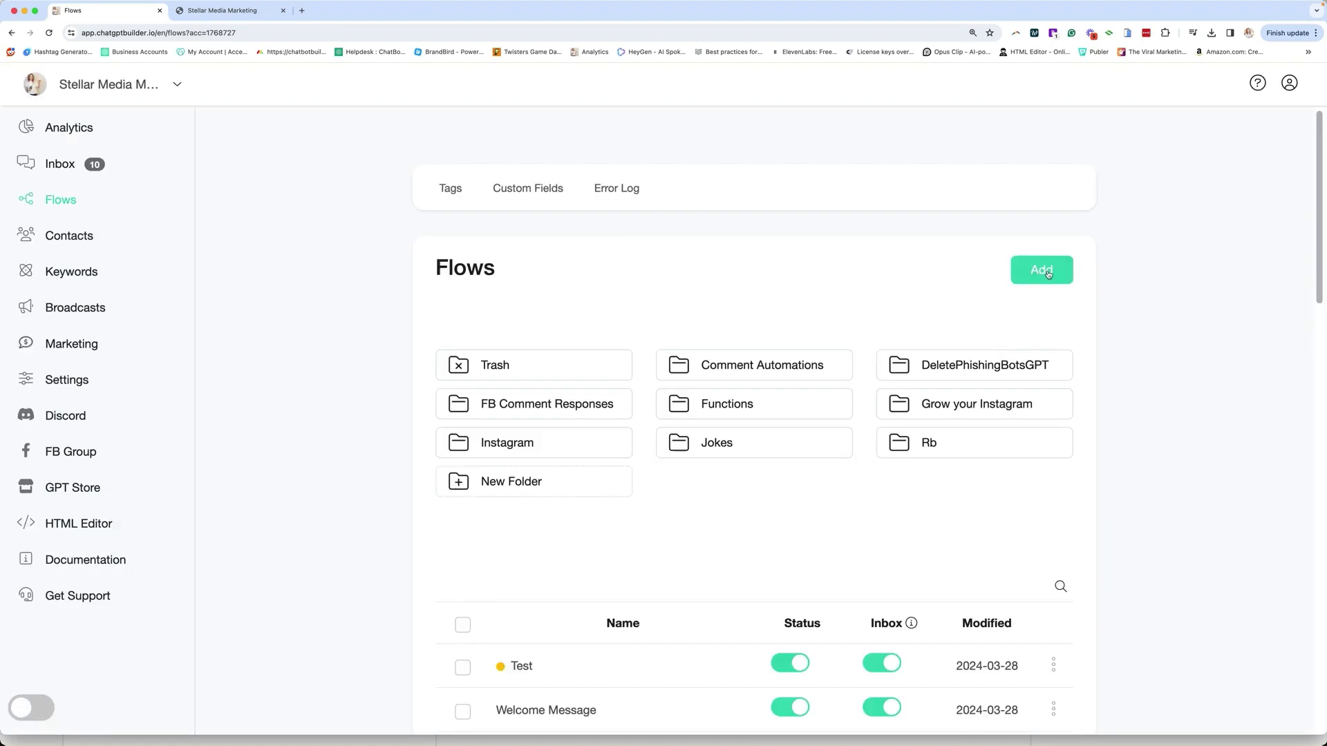
# Create a new flow named Prompt Engineering in the Functions folder.
pyautogui.click(740, 410)
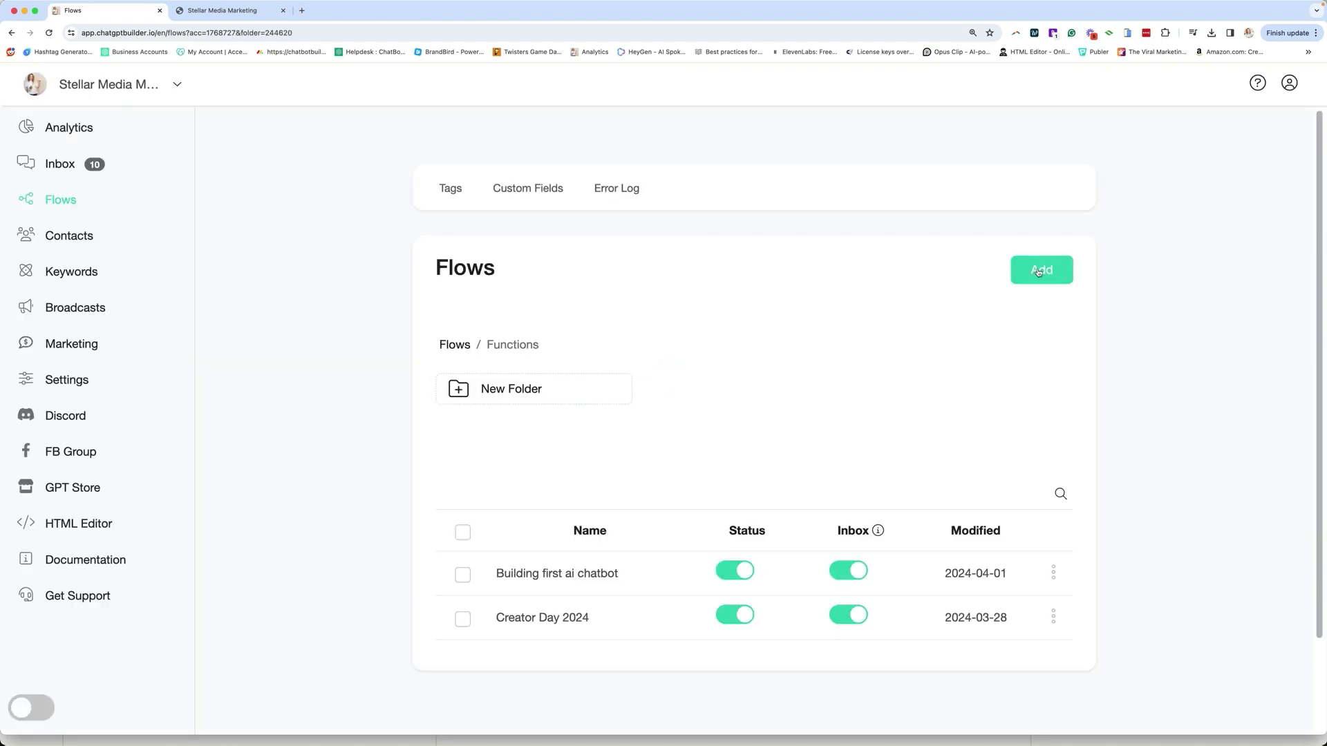
pyautogui.click(1038, 272)
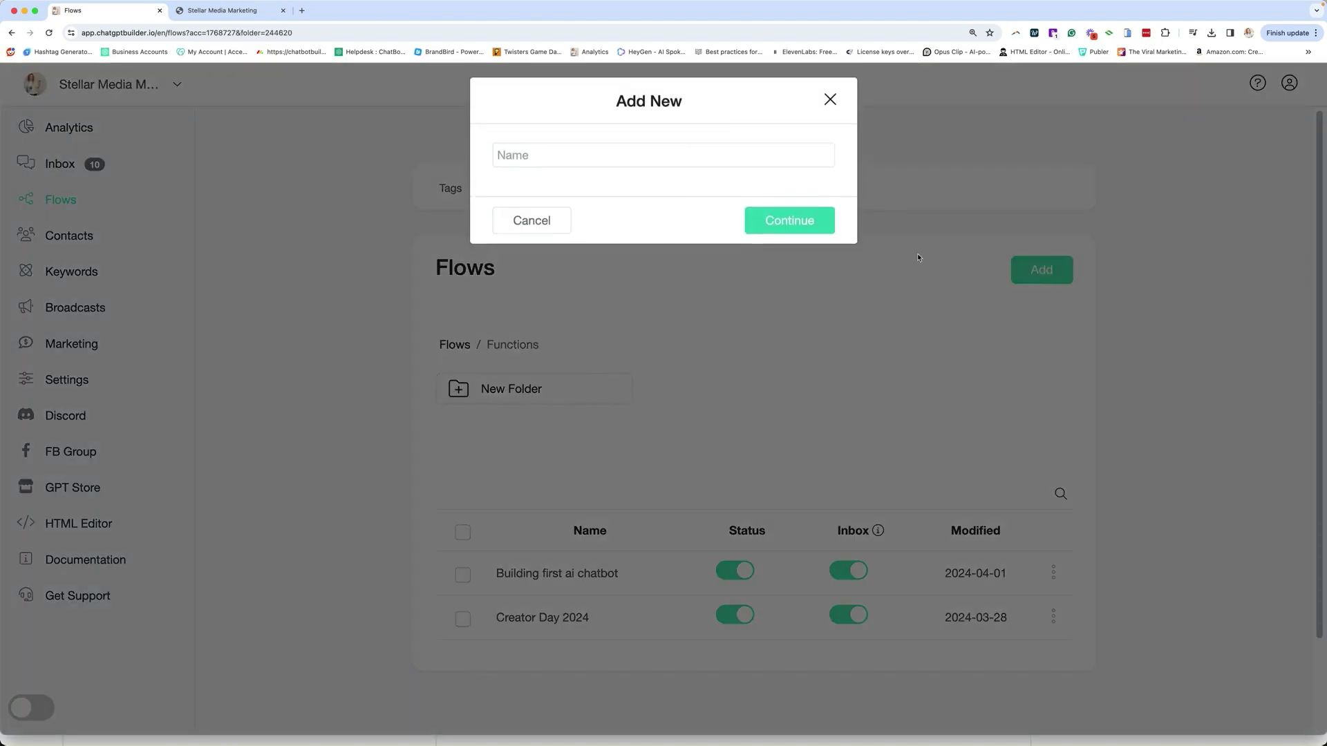
pyautogui.click(538, 163)
pyautogui.write('Prompt Engineering')
pyautogui.click(786, 228)
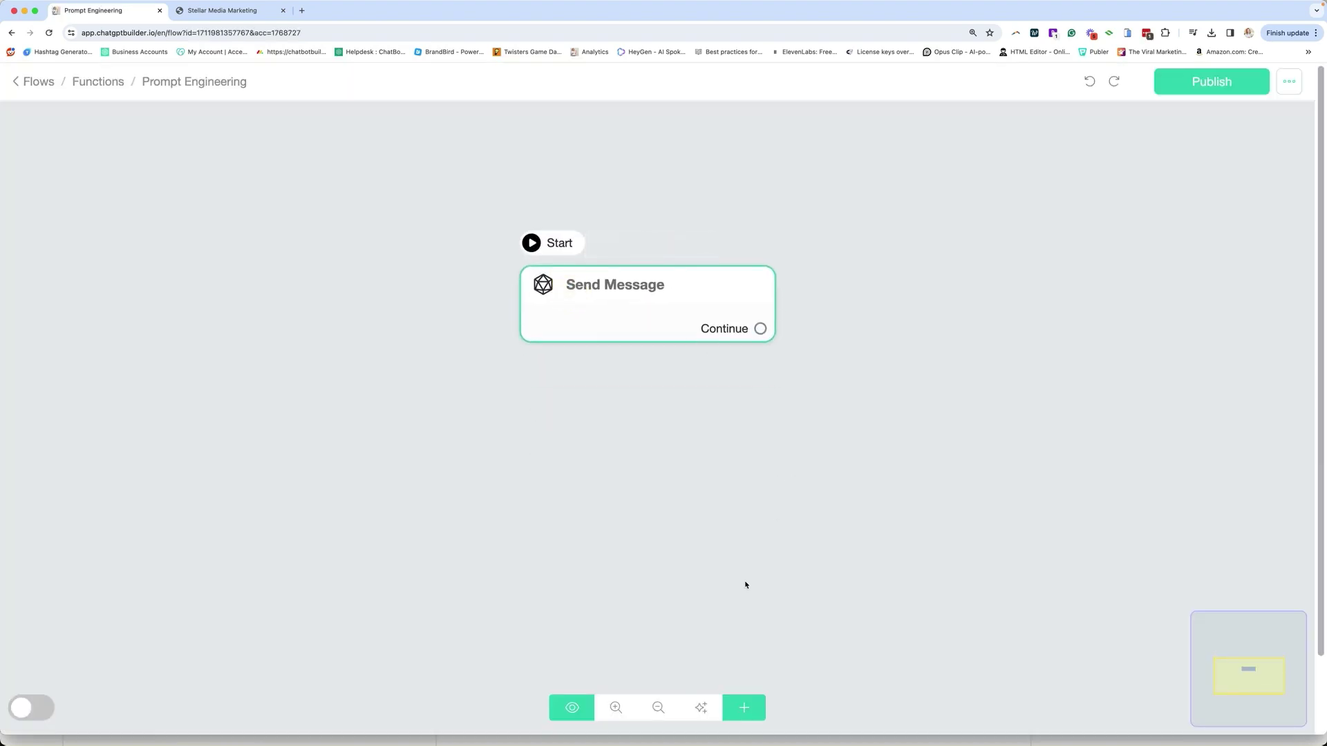
# Add a Condition #1 step and make it the flow's starting step.
pyautogui.click(751, 711)
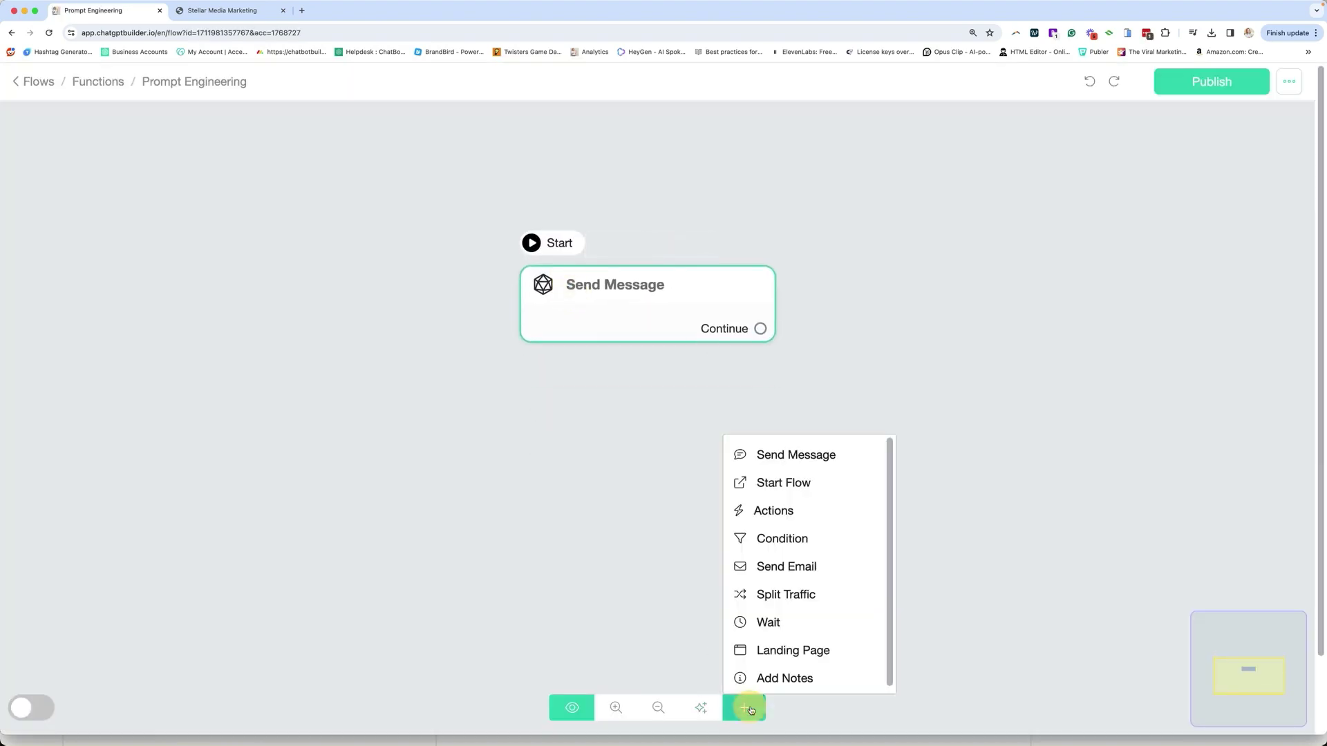
pyautogui.click(784, 540)
pyautogui.click(374, 322)
pyautogui.moveTo(364, 296); pyautogui.dragTo(269, 239)
pyautogui.click(268, 237)
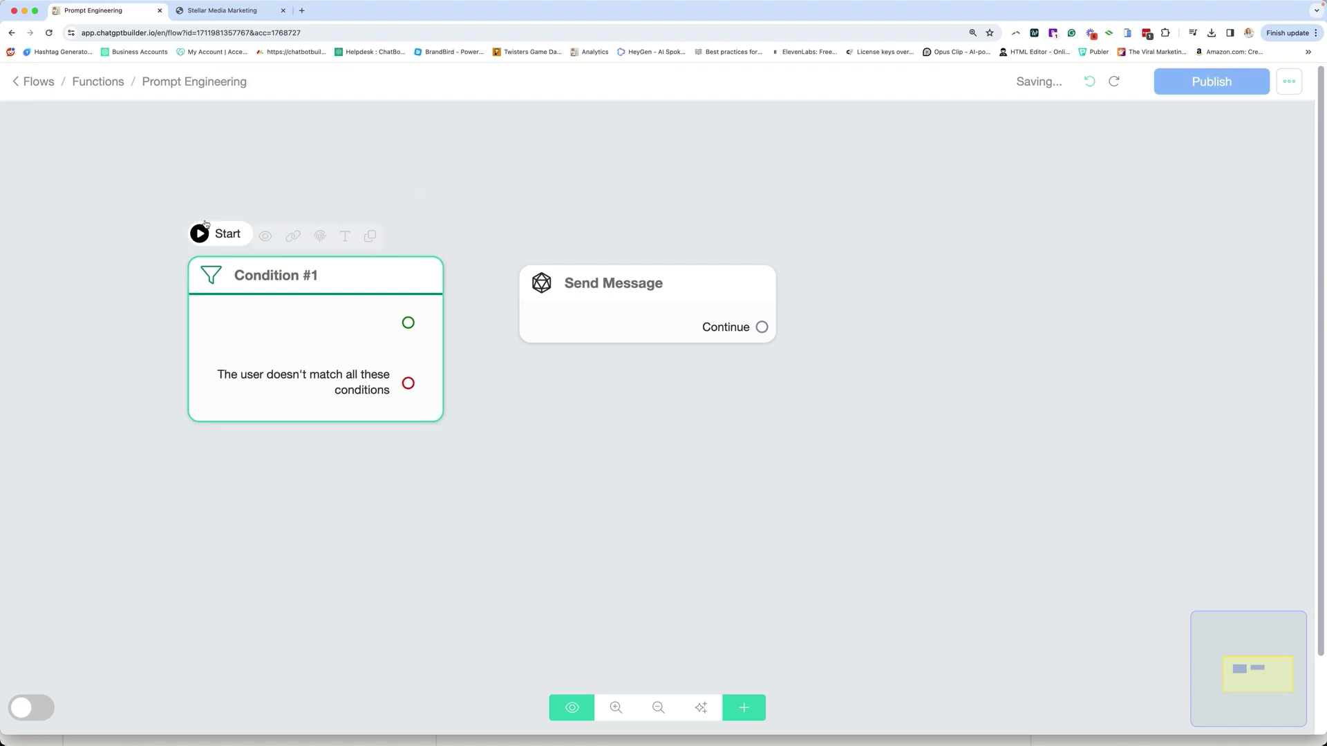
# Set Condition #1's rule to Current channel Is Webchat.
pyautogui.click(296, 321)
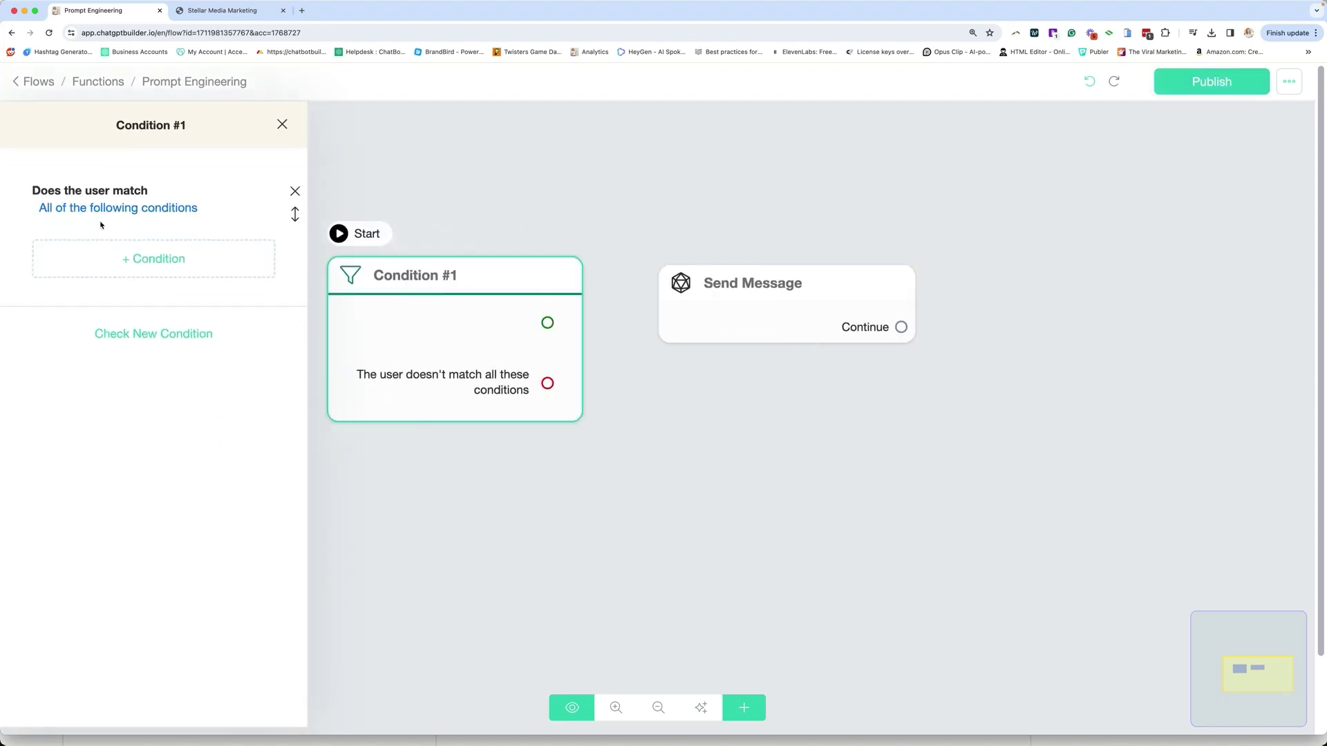
pyautogui.click(100, 257)
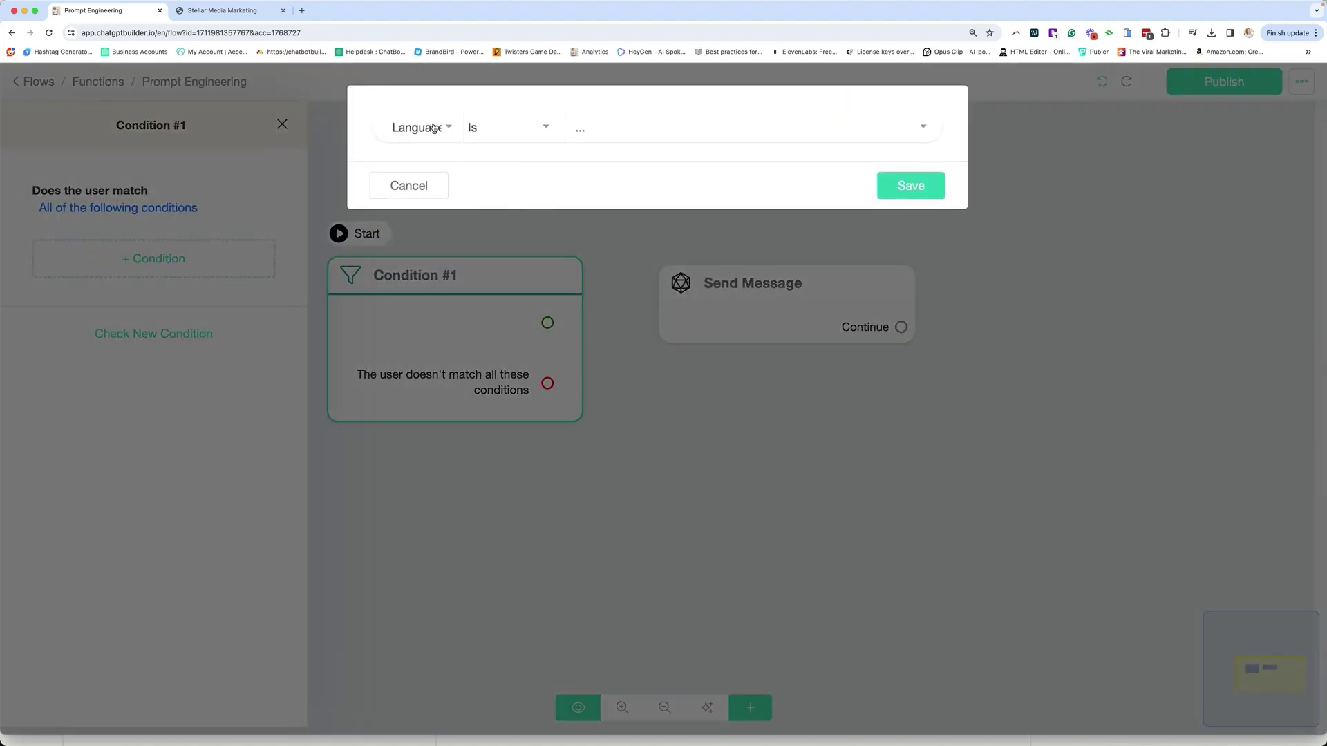
pyautogui.click(434, 129)
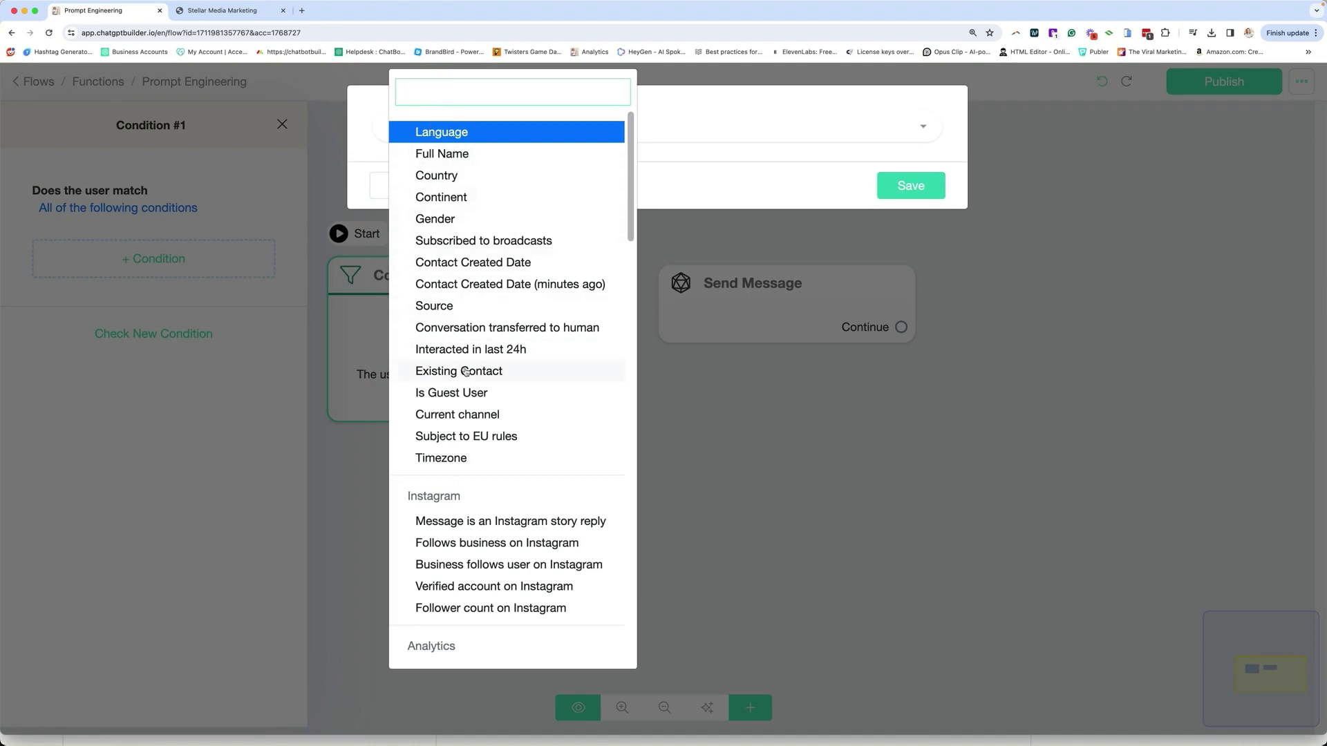
pyautogui.click(463, 417)
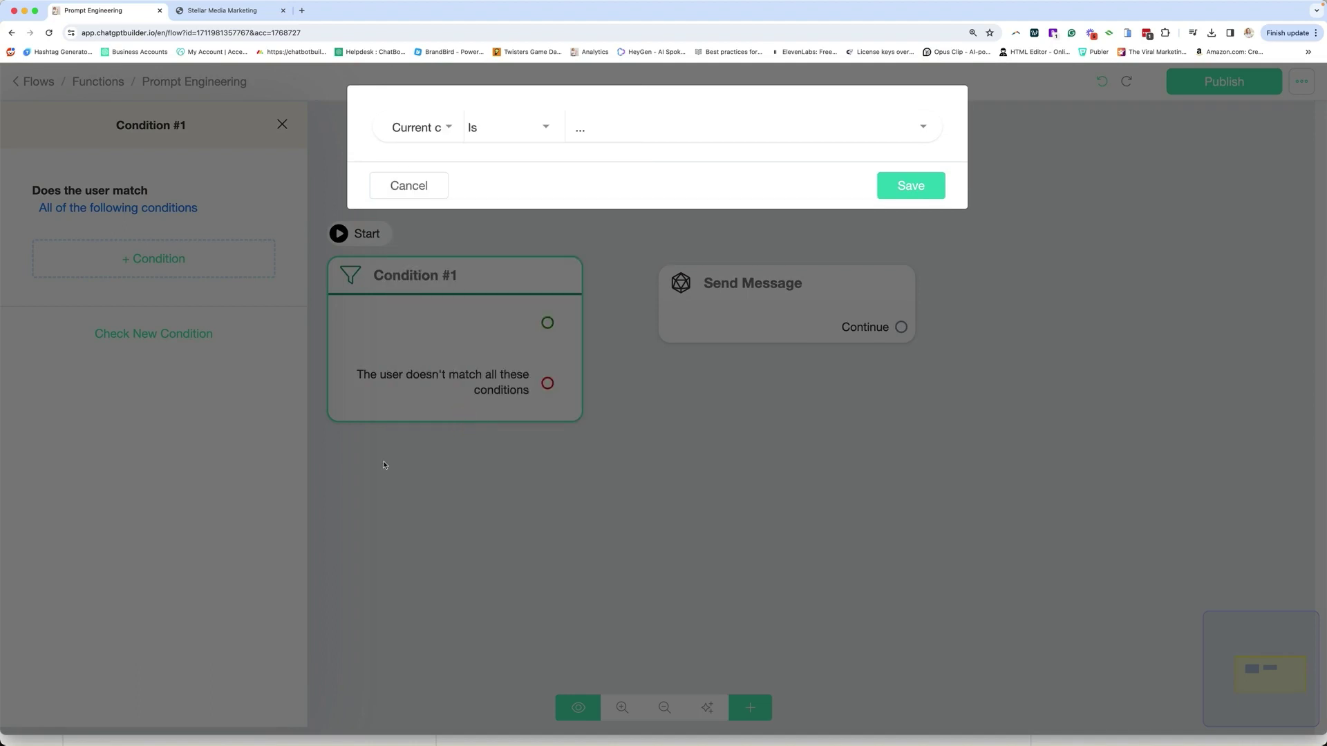
pyautogui.click(635, 133)
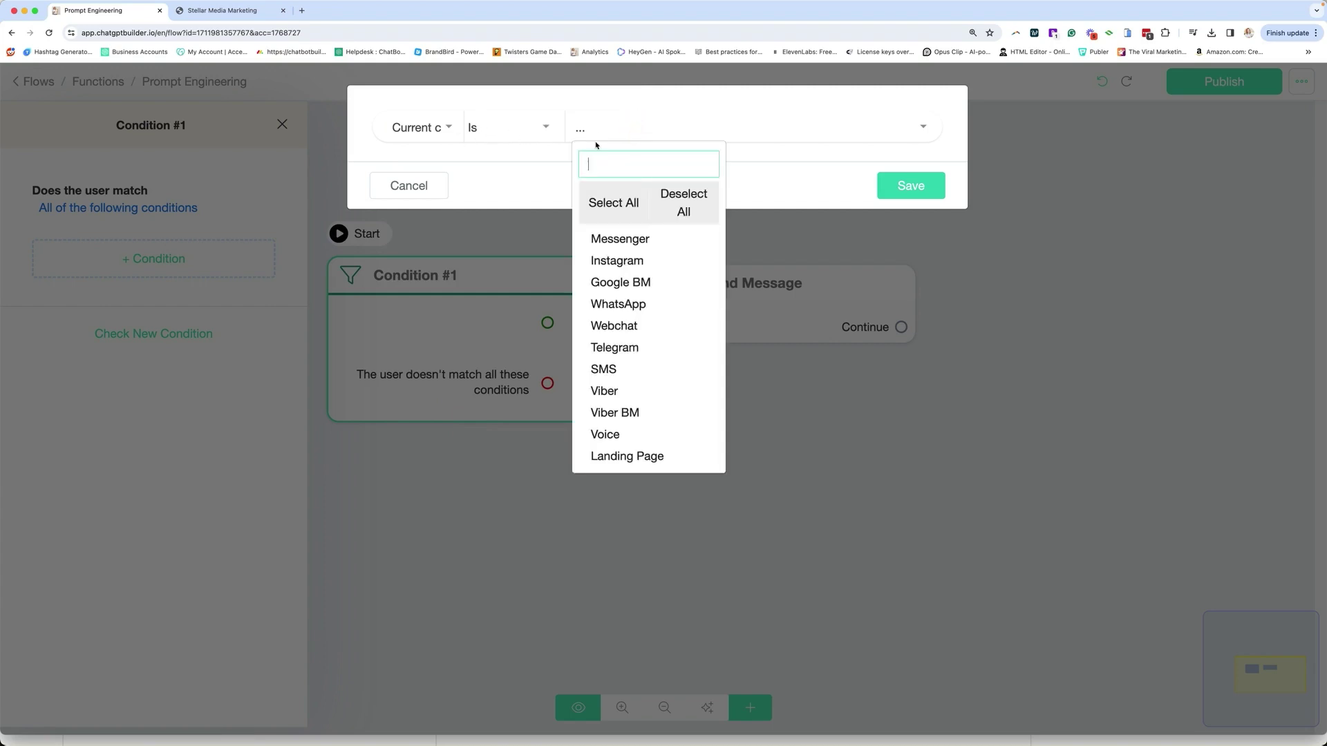
pyautogui.click(635, 325)
pyautogui.click(892, 193)
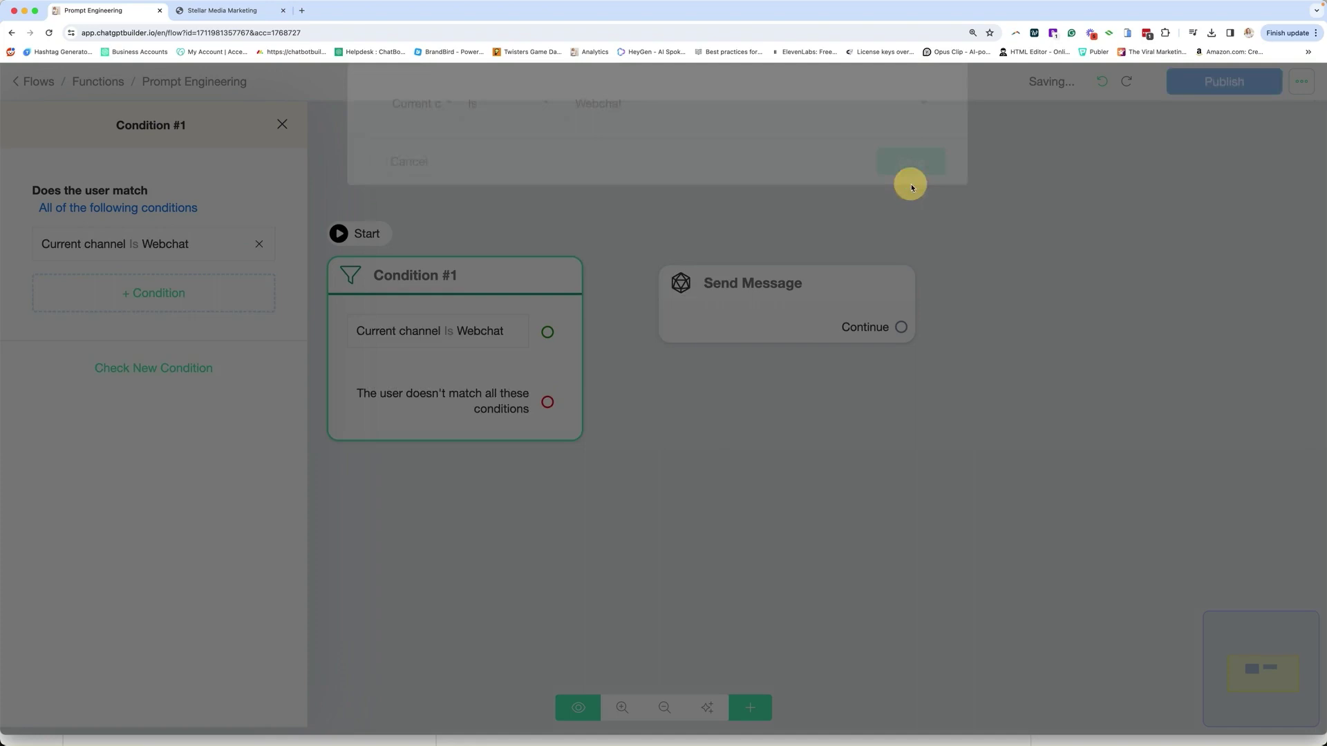
# Connect the Webchat branch to Send Message and the non-matching branch to a new Send Message #1.
pyautogui.moveTo(547, 335); pyautogui.dragTo(658, 307)
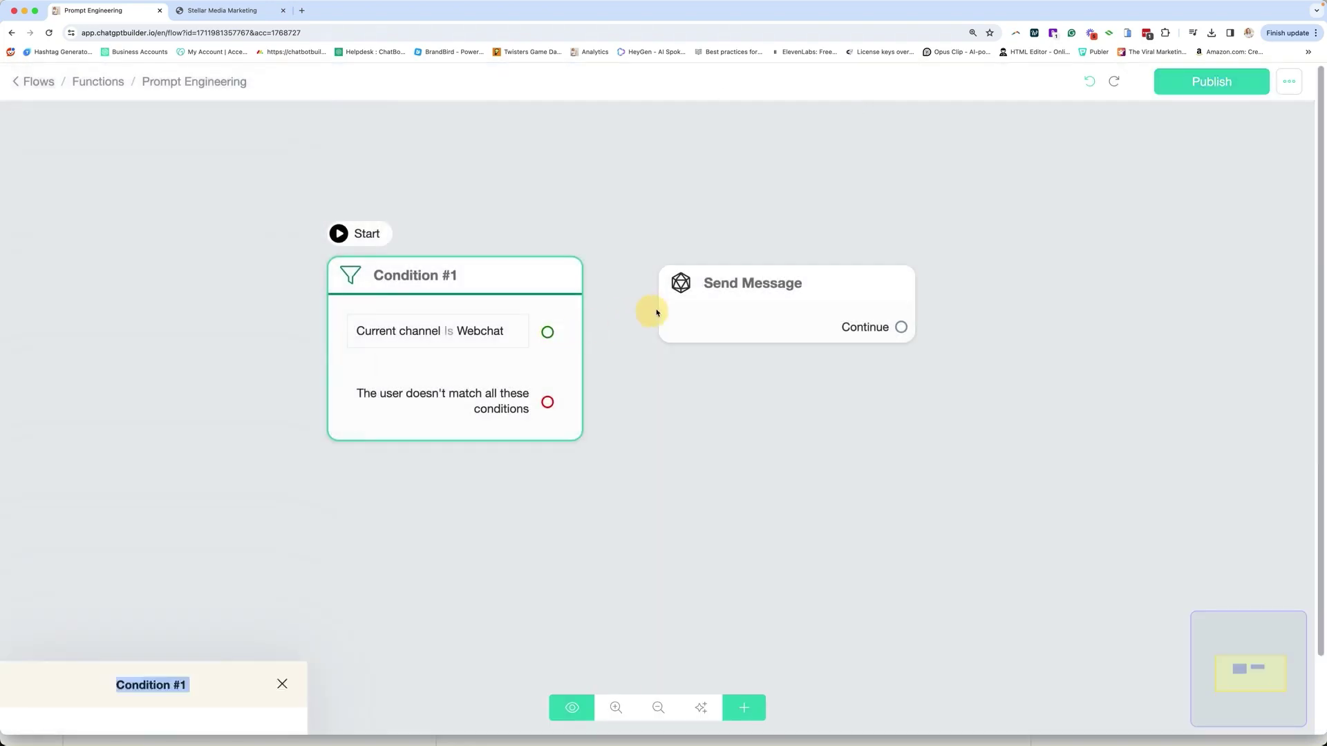
pyautogui.moveTo(752, 313); pyautogui.dragTo(966, 242)
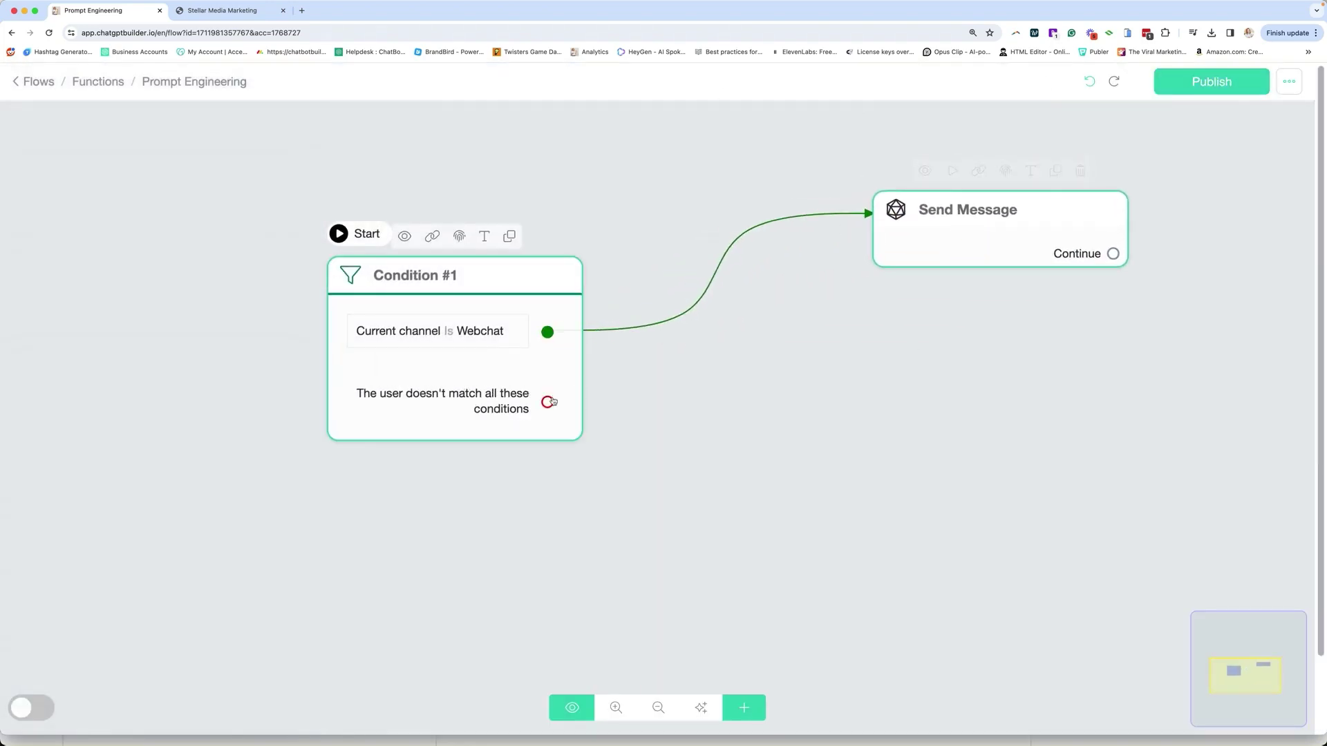
pyautogui.moveTo(546, 400); pyautogui.dragTo(836, 533)
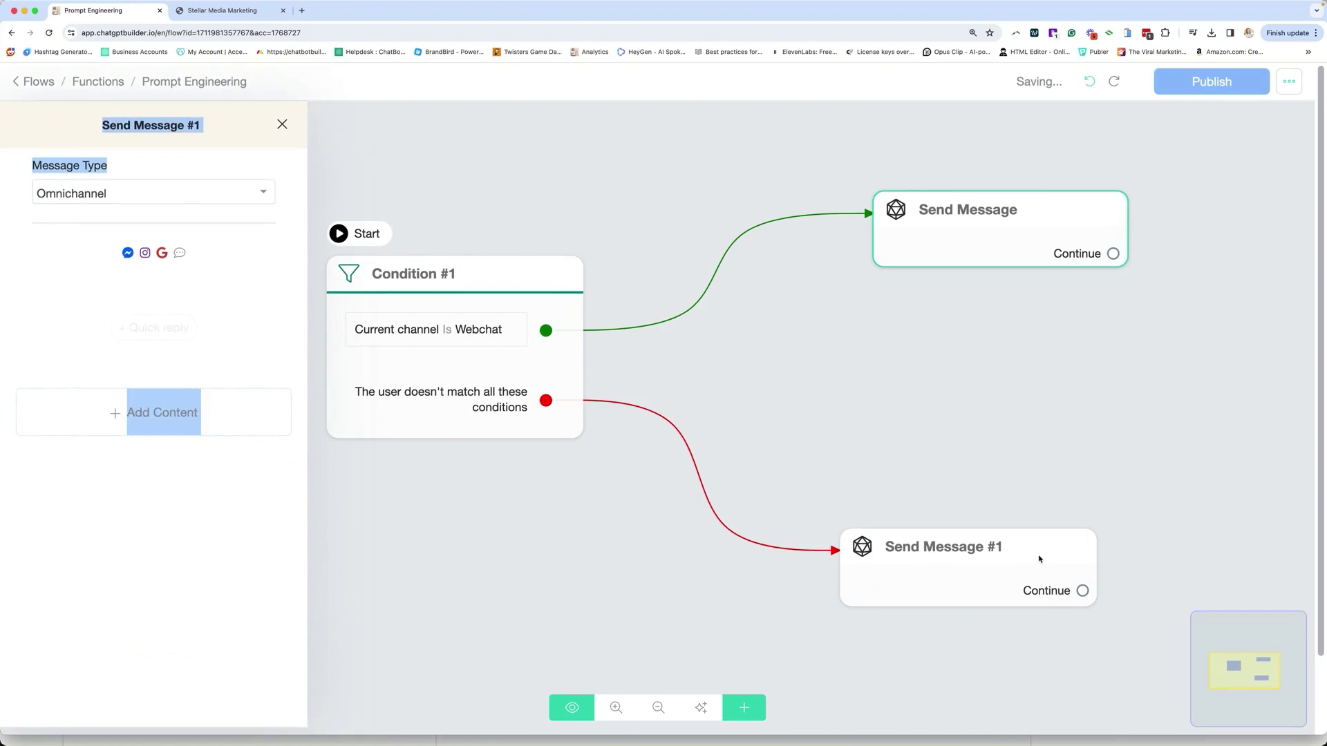
pyautogui.click(302, 11)
# Go to youtube.com/stellar247 and copy the 5 Ps of Prompt Engineering video's embed code.
pyautogui.write('youtube.com/stellar247')
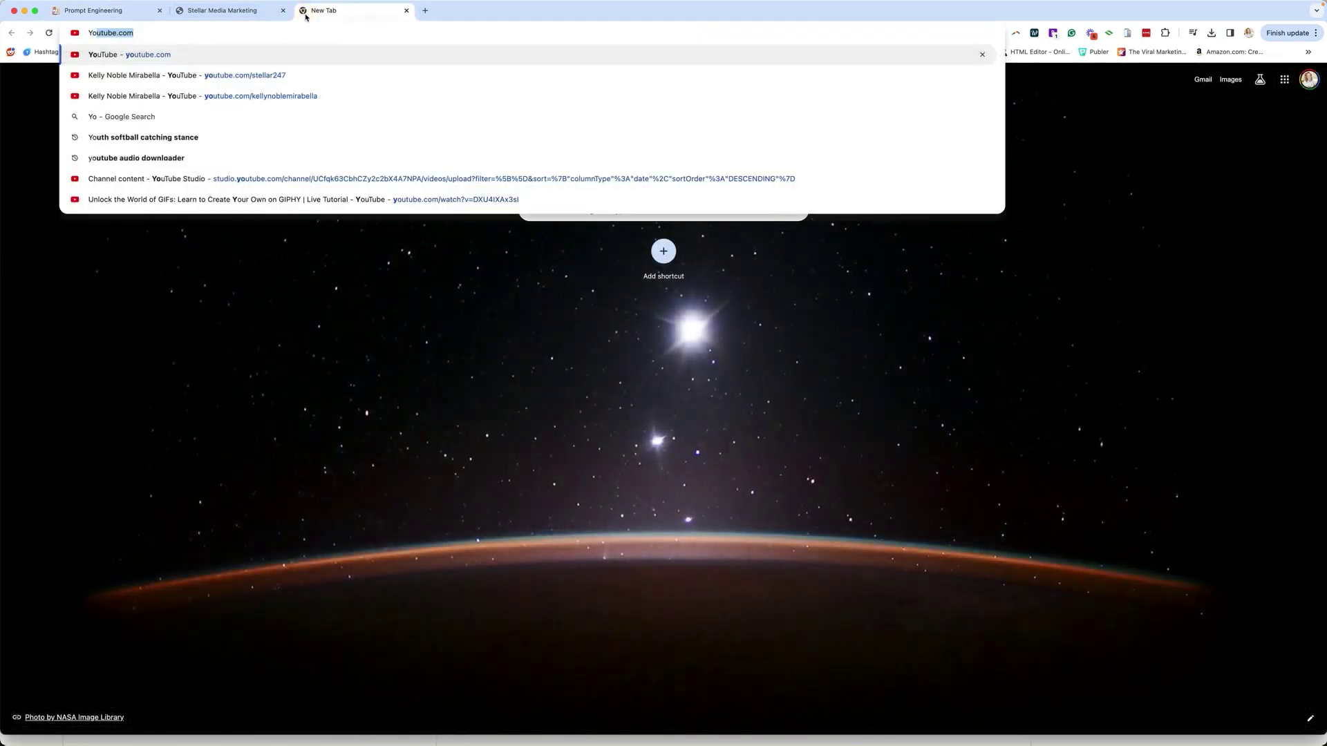
pyautogui.press('Return')
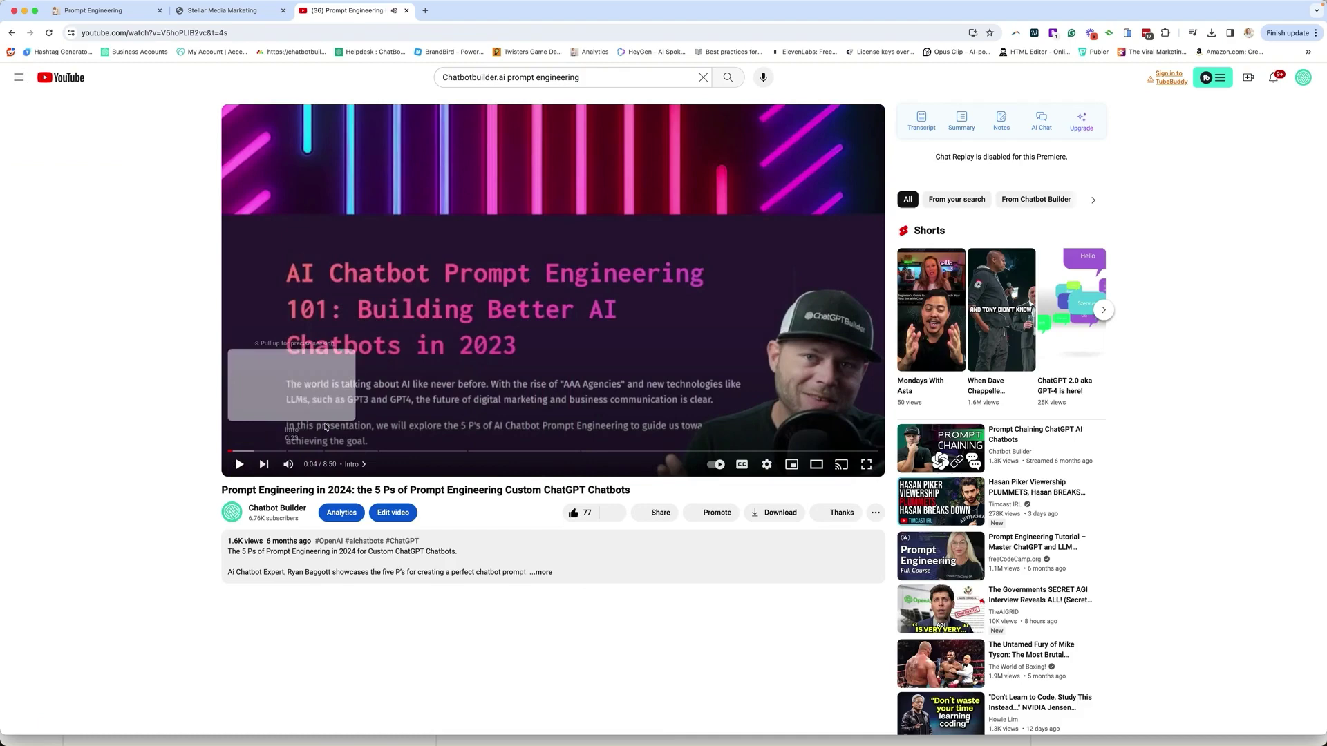
pyautogui.click(656, 515)
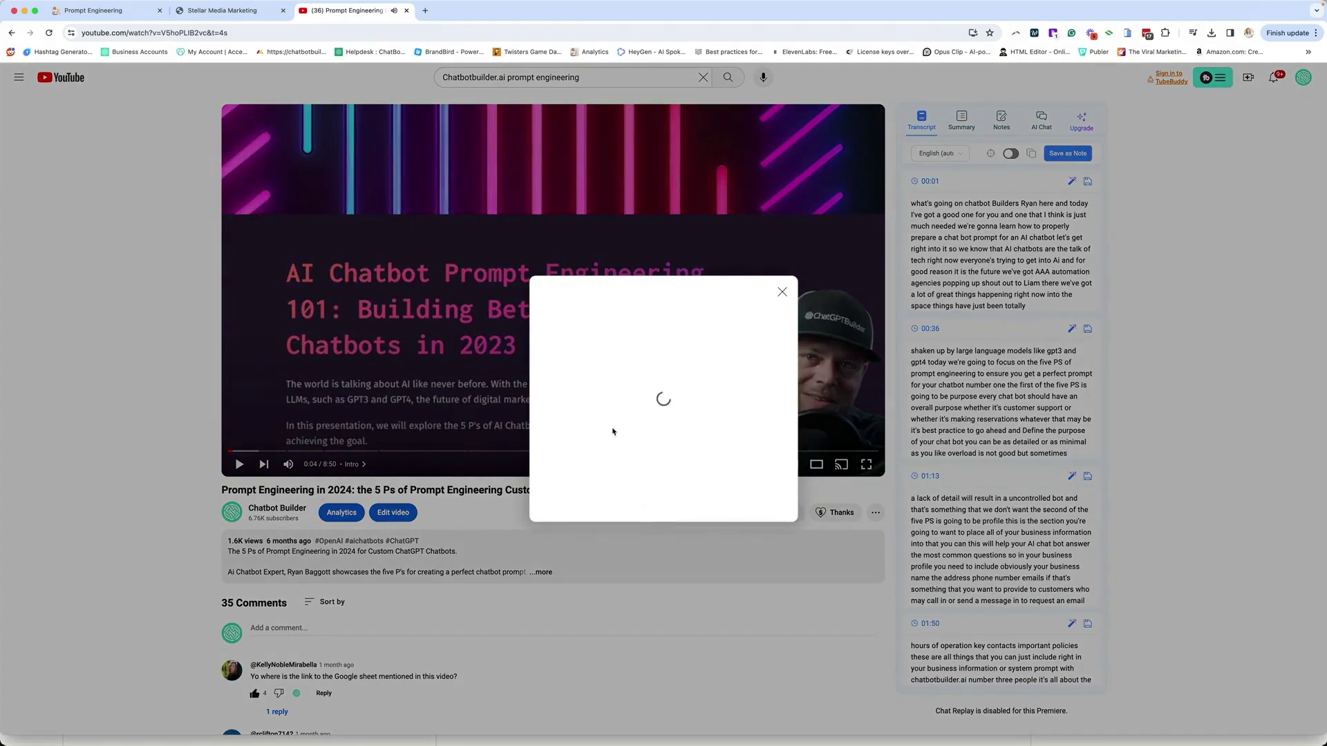
pyautogui.click(560, 399)
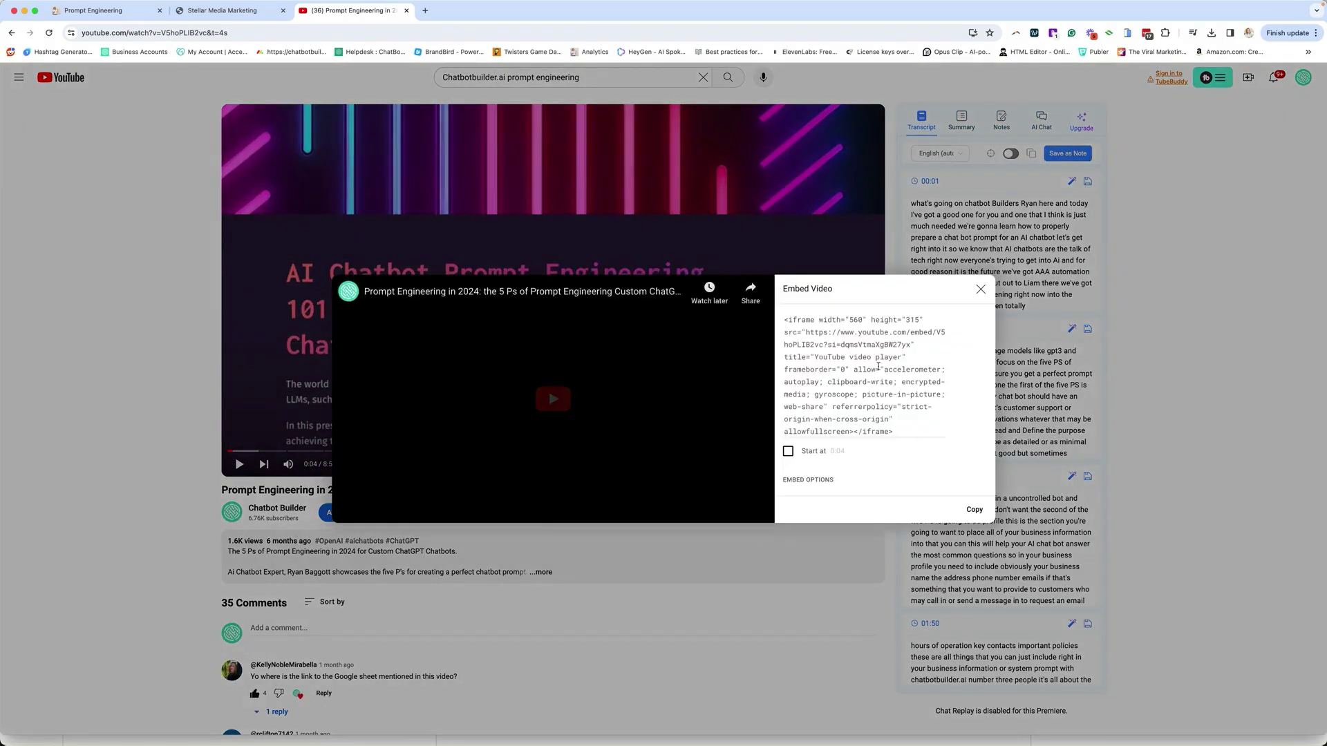
pyautogui.click(975, 510)
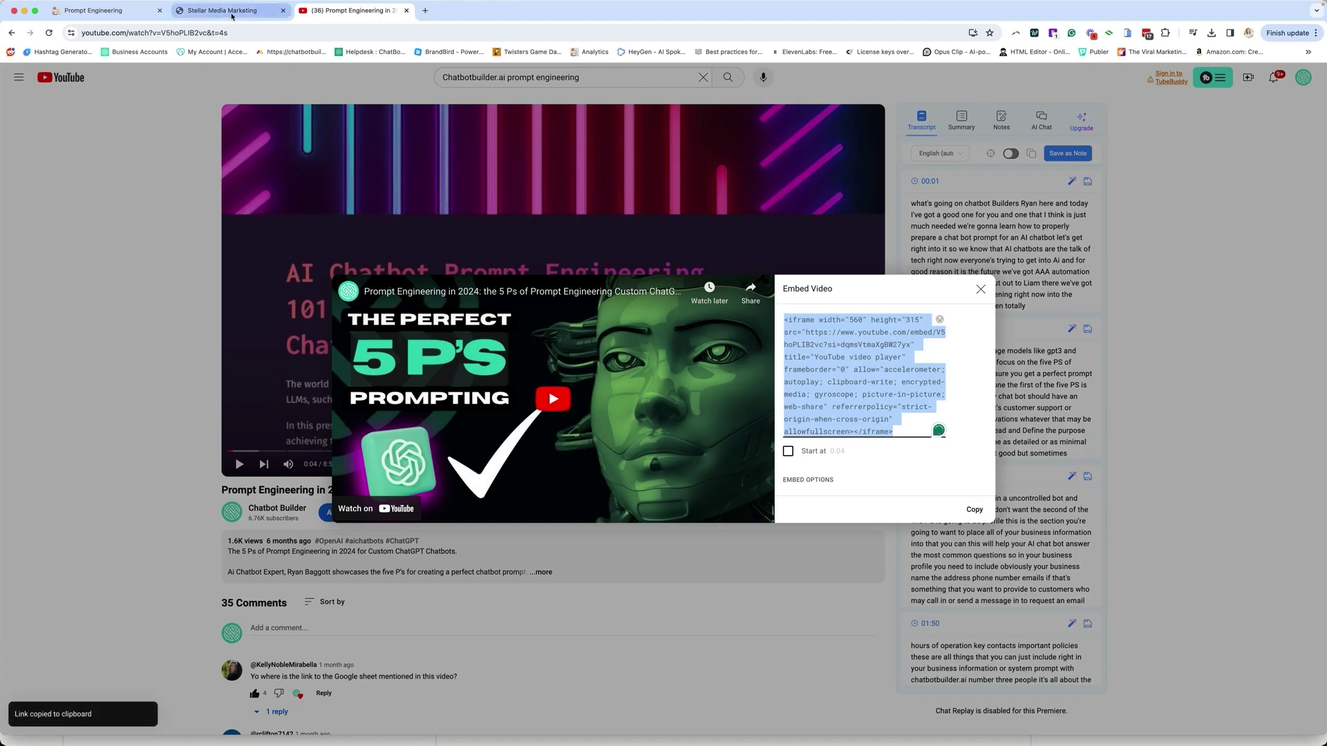
pyautogui.click(222, 11)
# Add a text block with the pasted YouTube iframe code to the Webchat Send Message step.
pyautogui.click(96, 17)
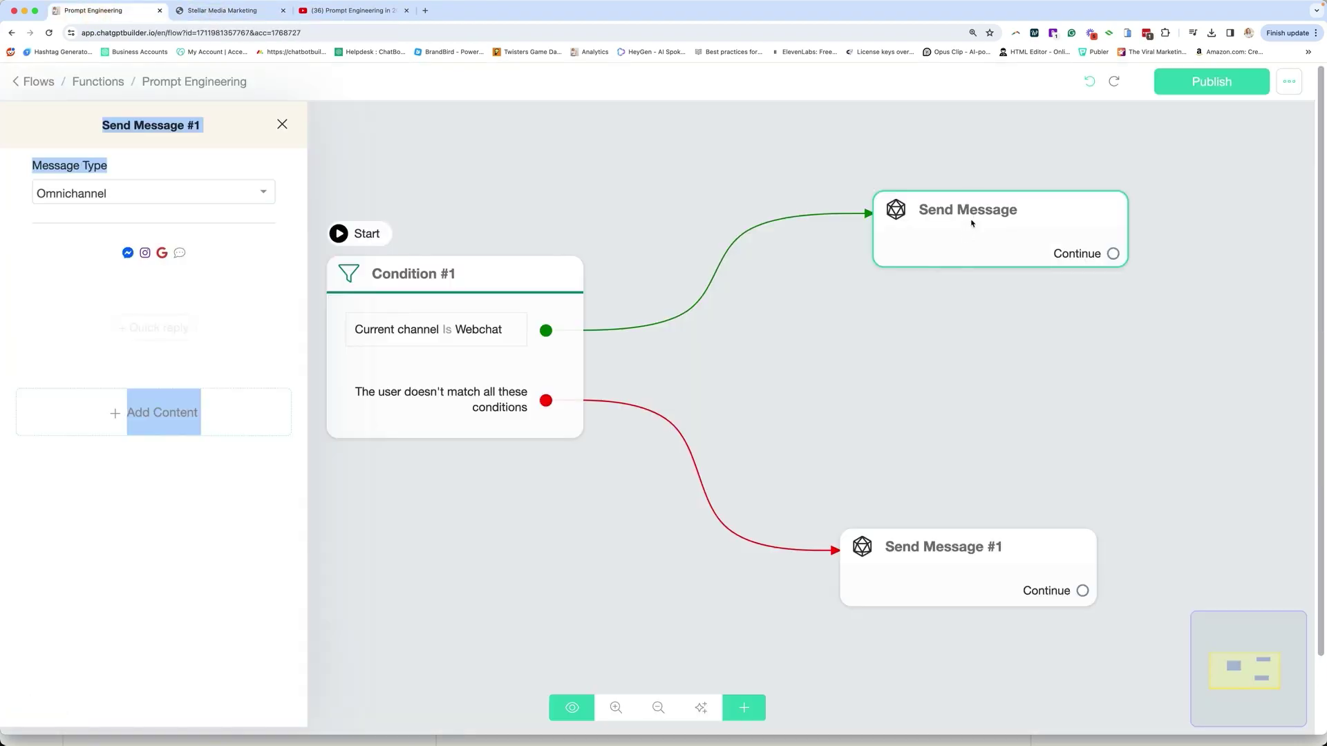
pyautogui.click(947, 209)
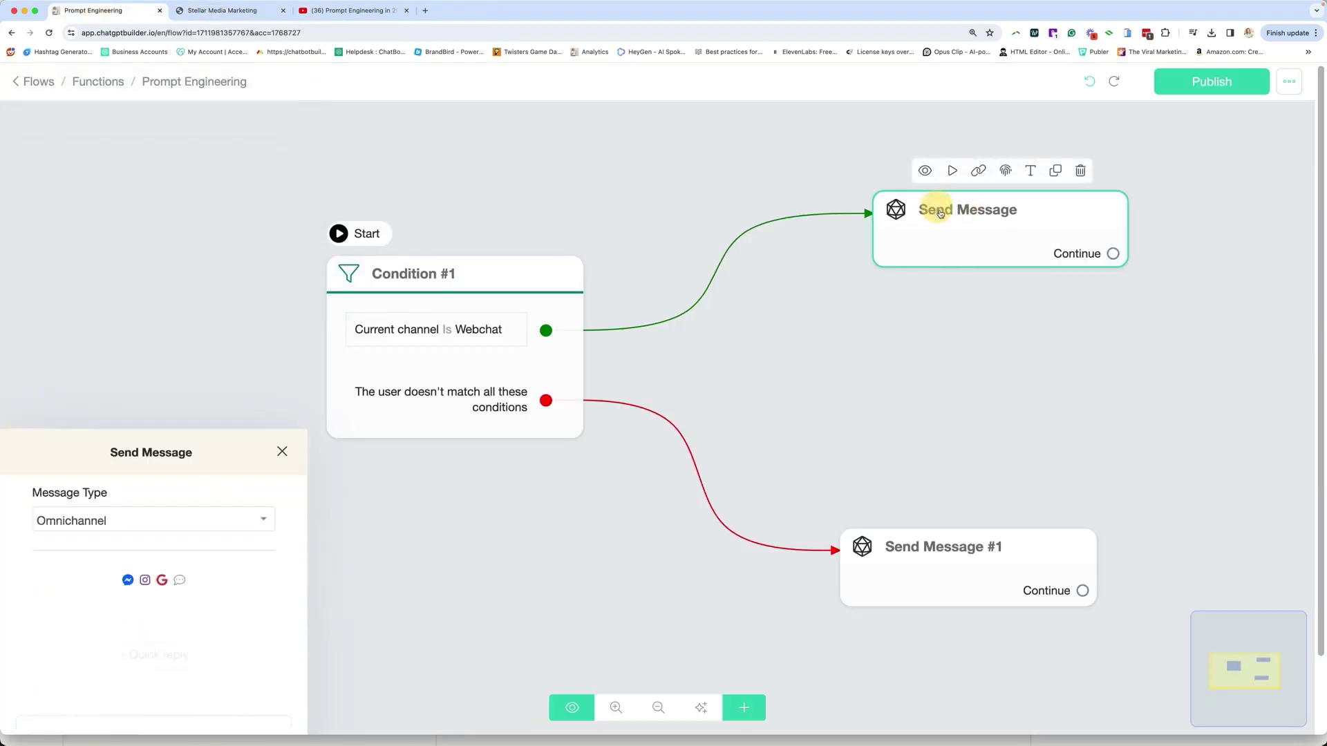
pyautogui.click(171, 412)
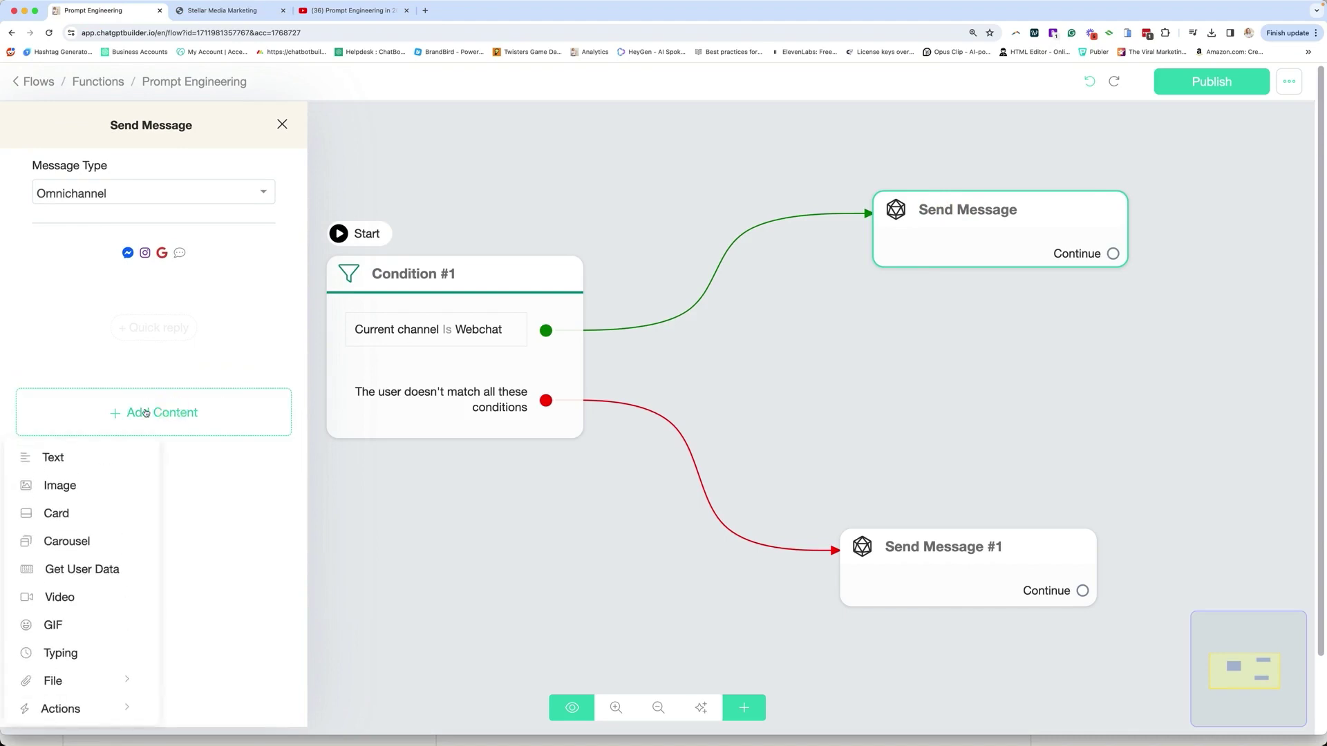
pyautogui.click(47, 458)
pyautogui.click(103, 299)
pyautogui.press('super+v')
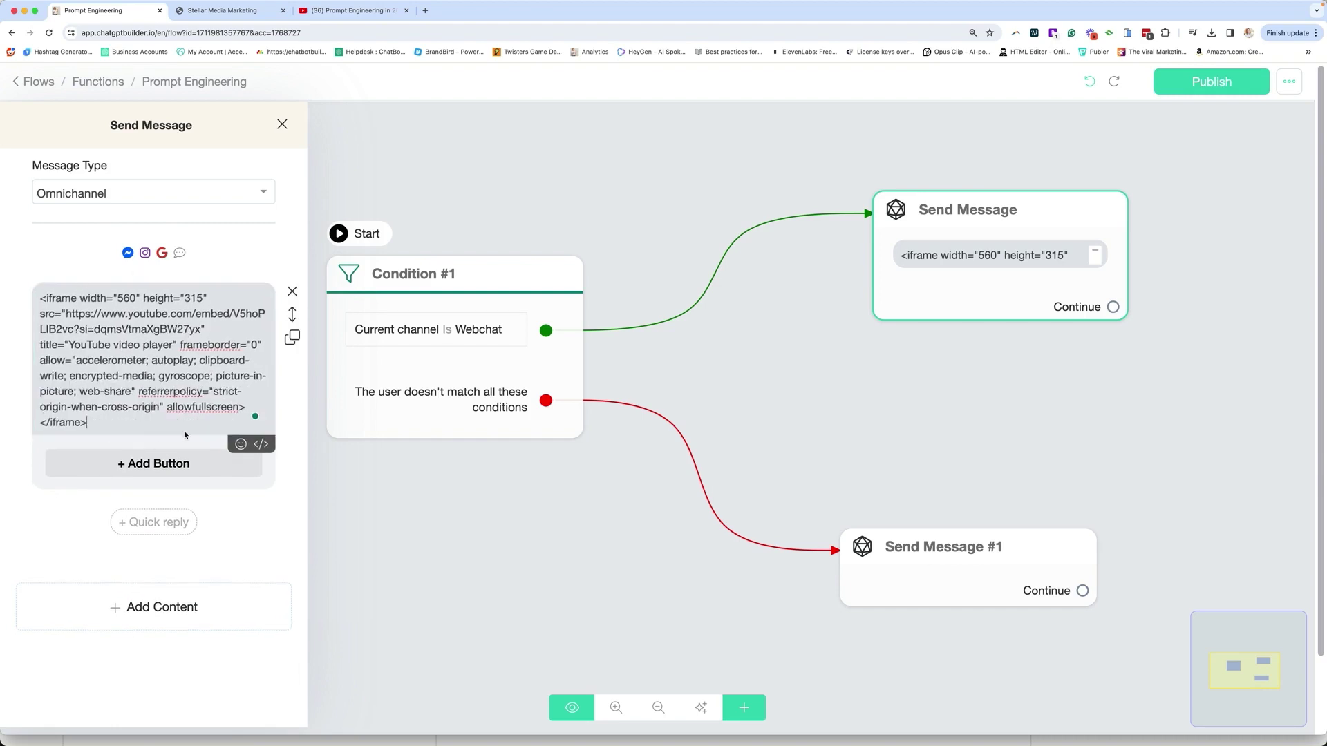
pyautogui.click(639, 190)
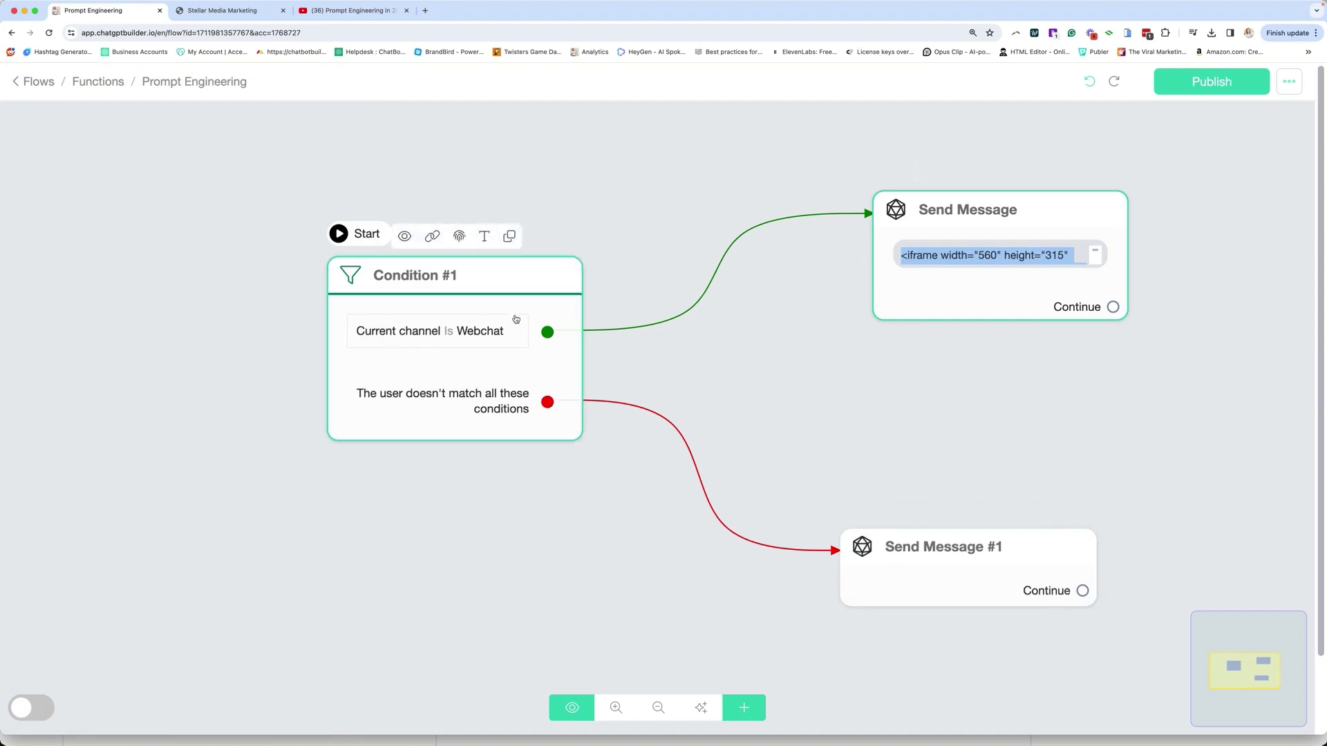
# Add a card to Send Message #1 using the prompt engineering video screenshot as its image.
pyautogui.click(912, 550)
pyautogui.click(142, 434)
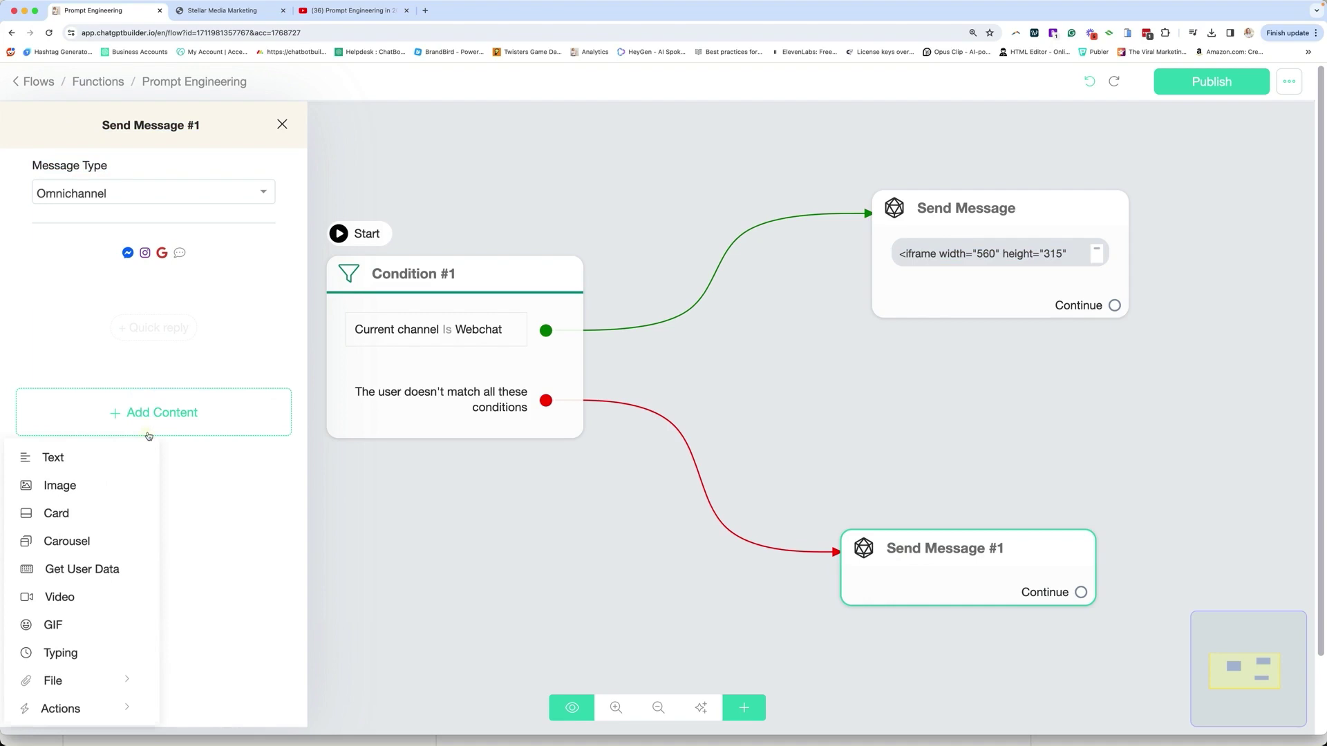
pyautogui.click(57, 514)
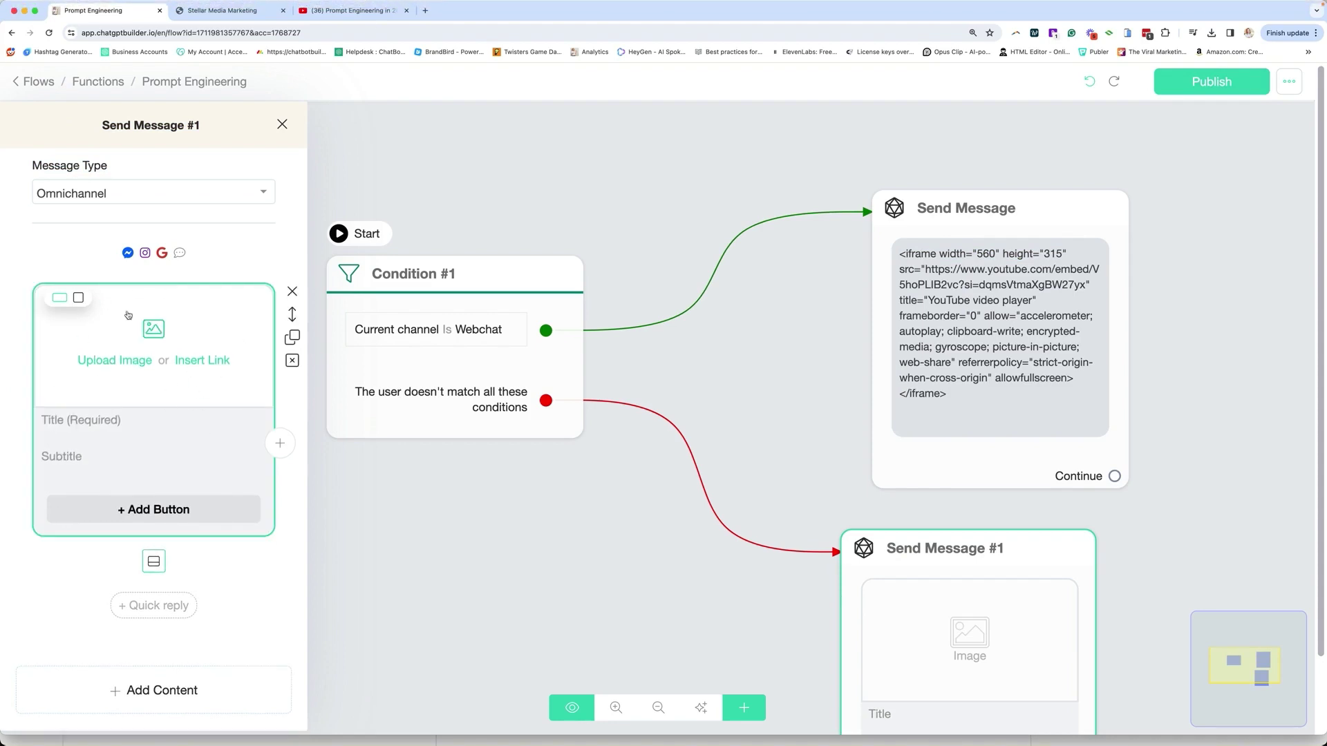
pyautogui.click(111, 360)
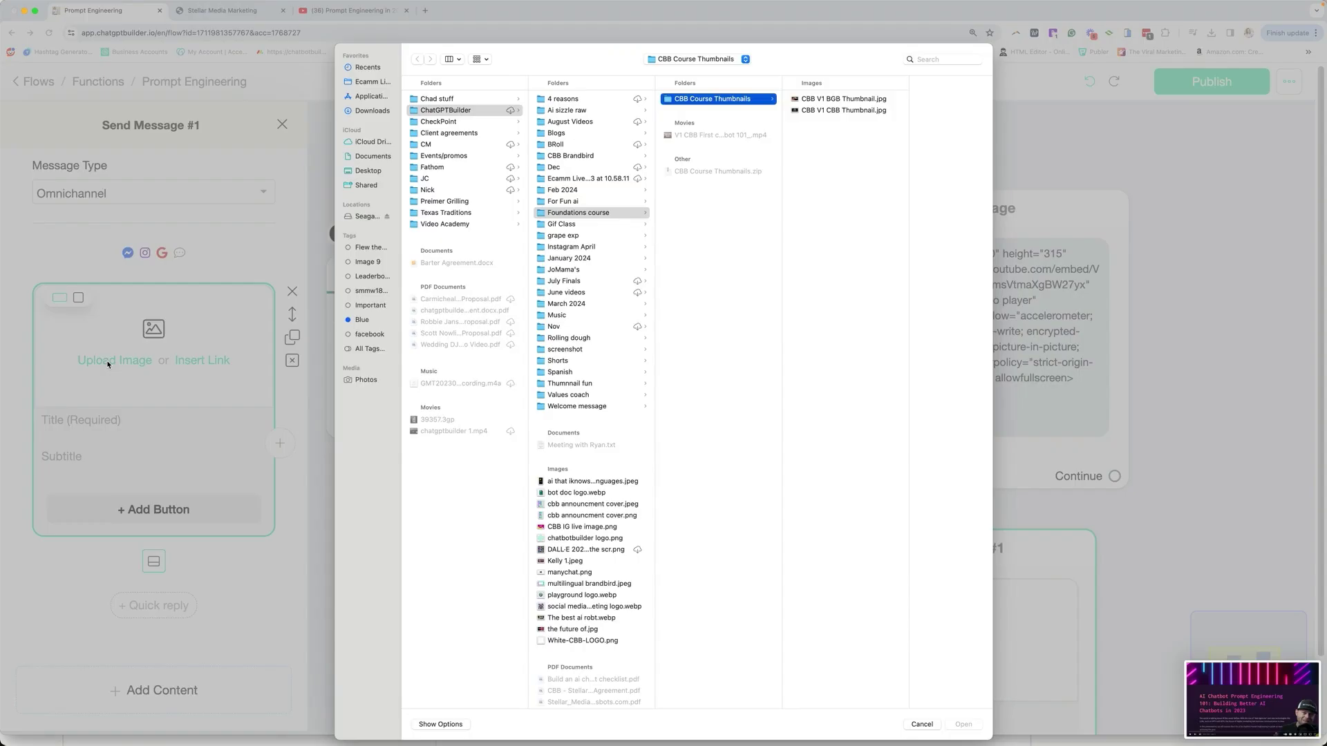
pyautogui.click(365, 67)
pyautogui.click(453, 99)
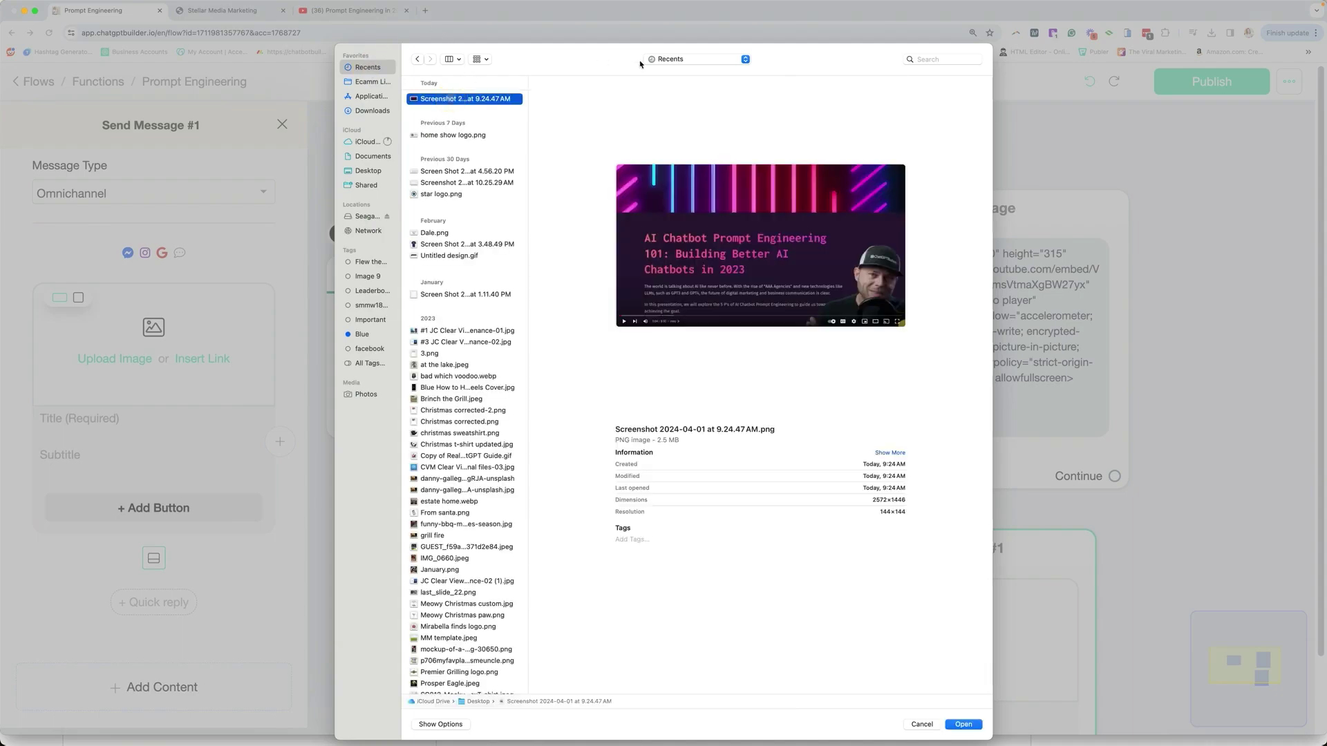
pyautogui.press('Return')
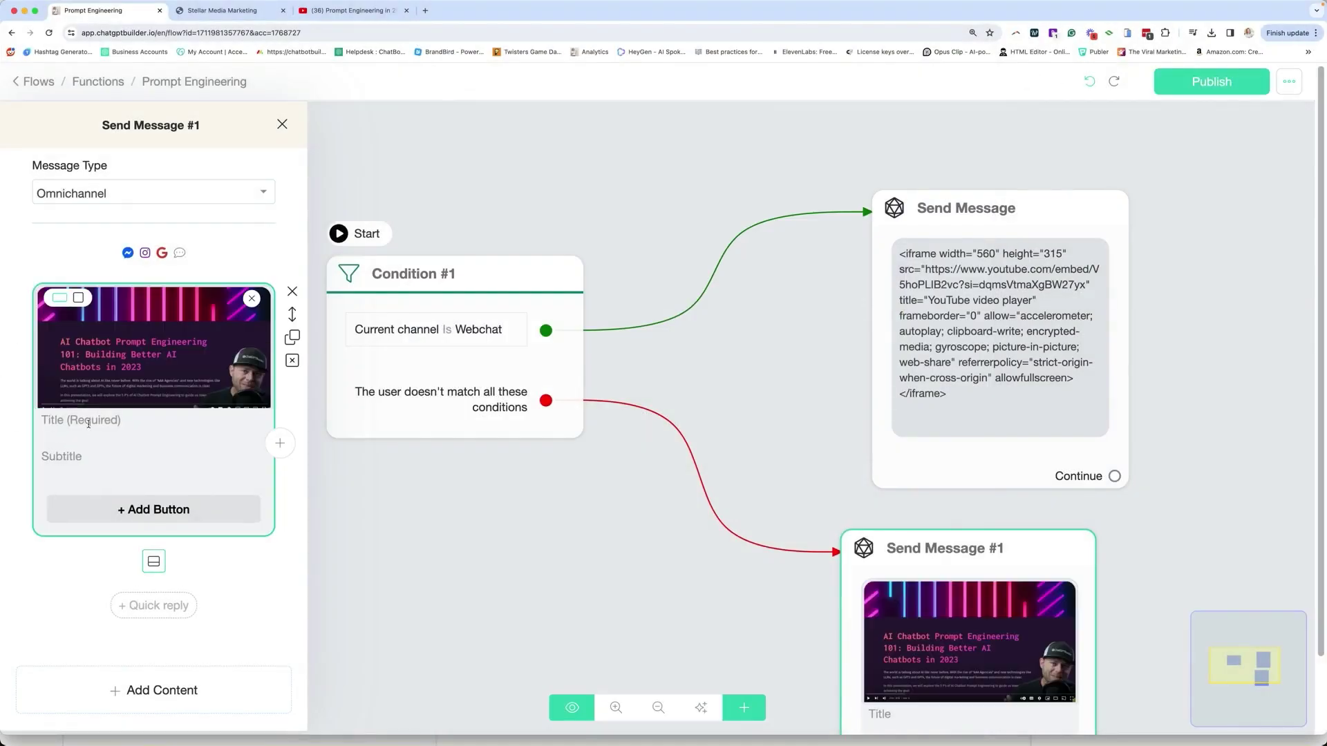
# Title the card '5 P's of Prompt Engineering' and paste in its subtitle.
pyautogui.click(88, 421)
pyautogui.write("5 P's")
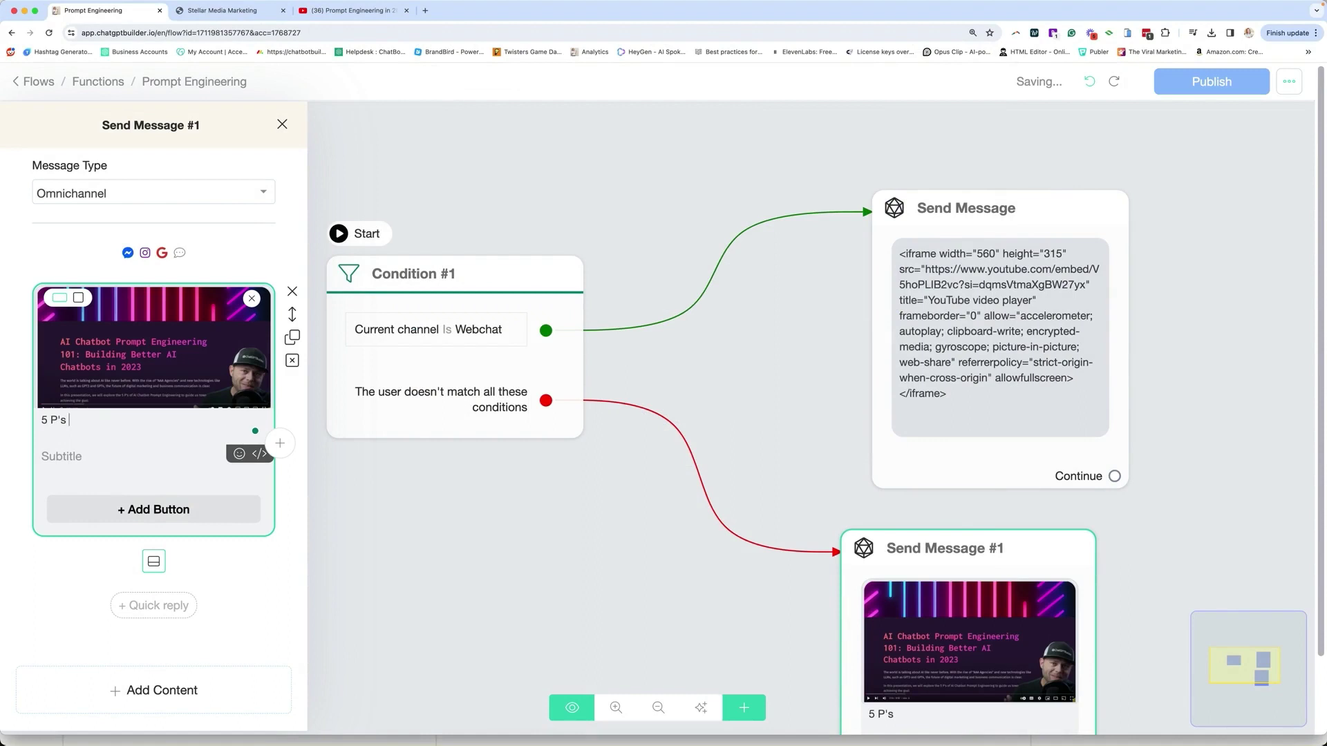
pyautogui.write(' of Prompt Eng')
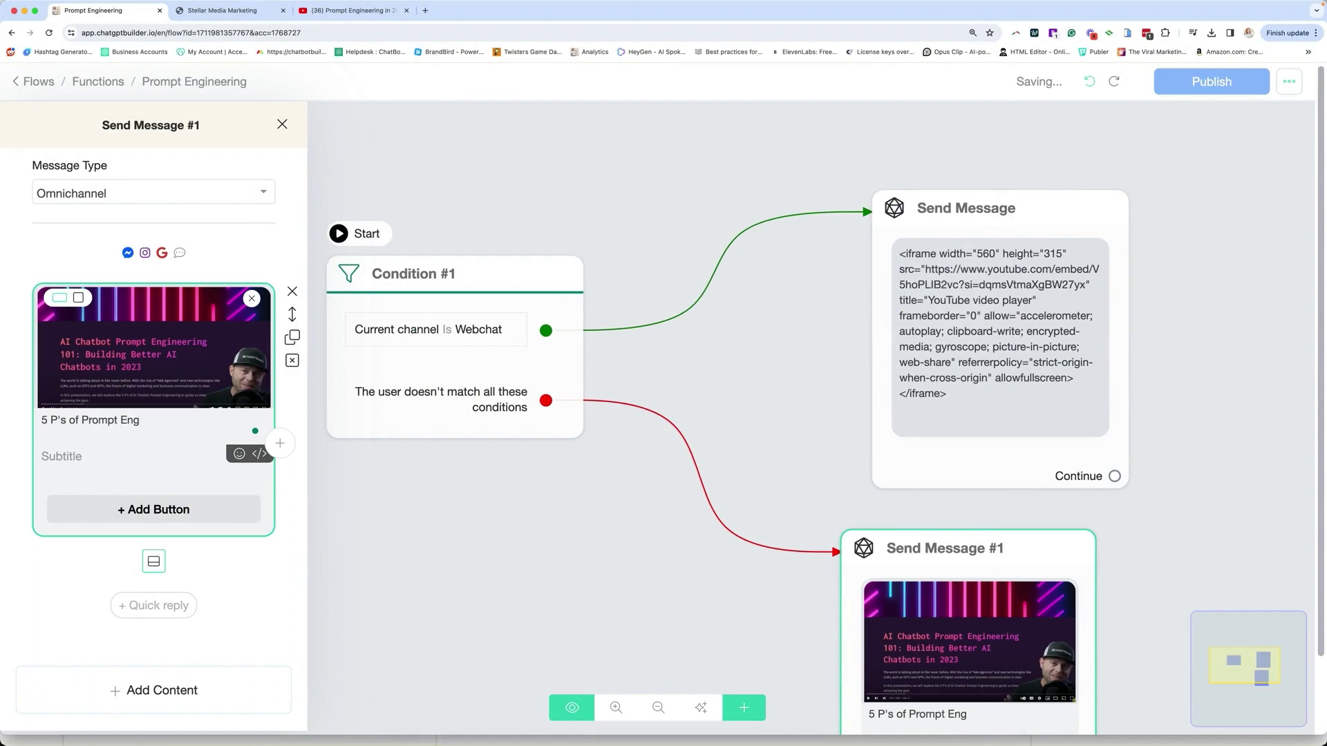
pyautogui.write('ineering')
pyautogui.press('Tab')
pyautogui.write('Learn how to build an awesome prompt and knowledge base for your Chatbot')
# Add a button to the card labelled '▶ Watch Now'.
pyautogui.click(108, 511)
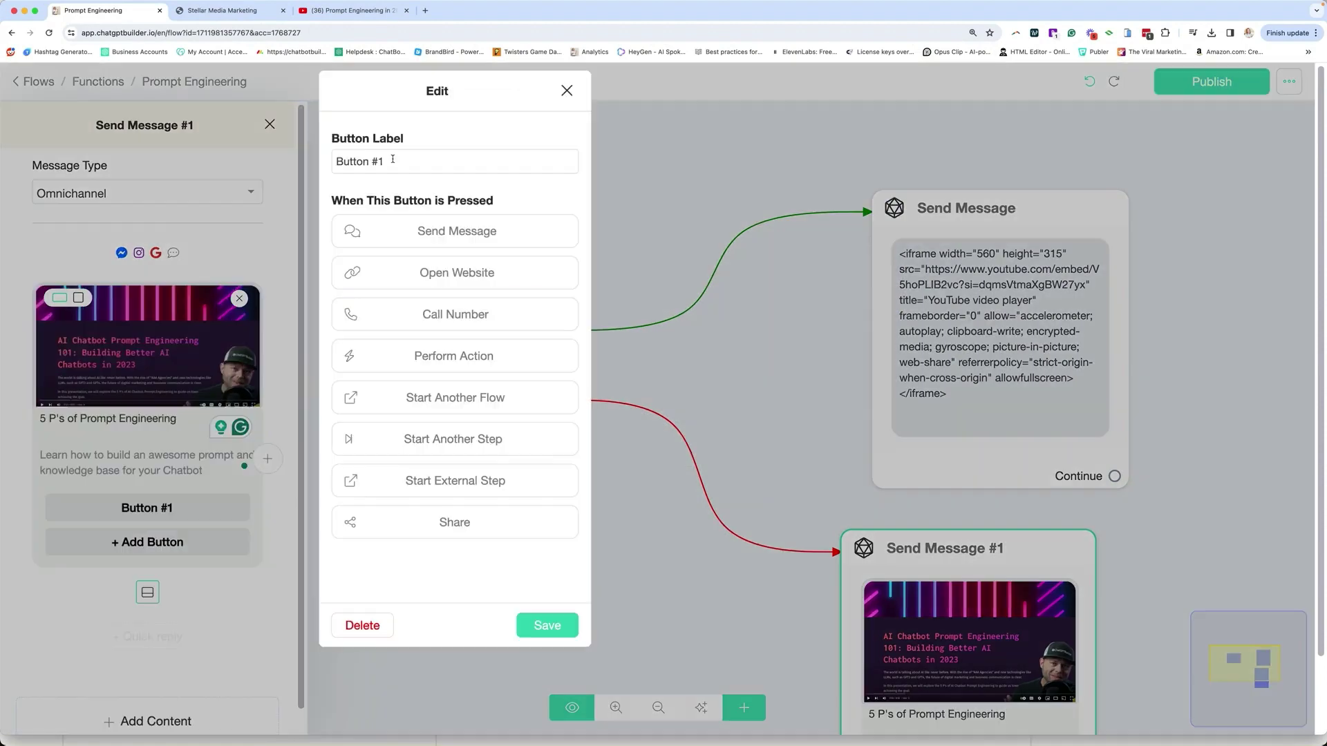
pyautogui.tripleClick(385, 161)
pyautogui.write('Watch Now')
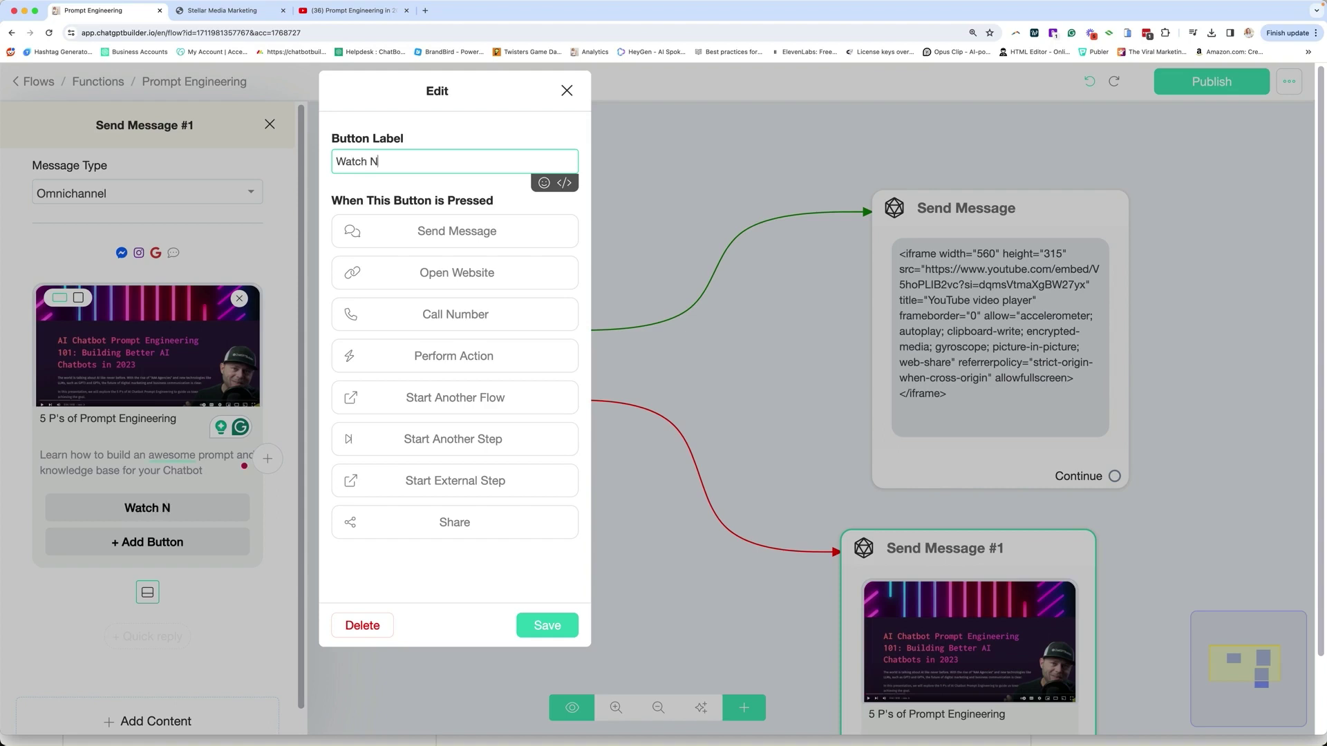
pyautogui.click(337, 162)
pyautogui.click(544, 182)
pyautogui.click(312, 300)
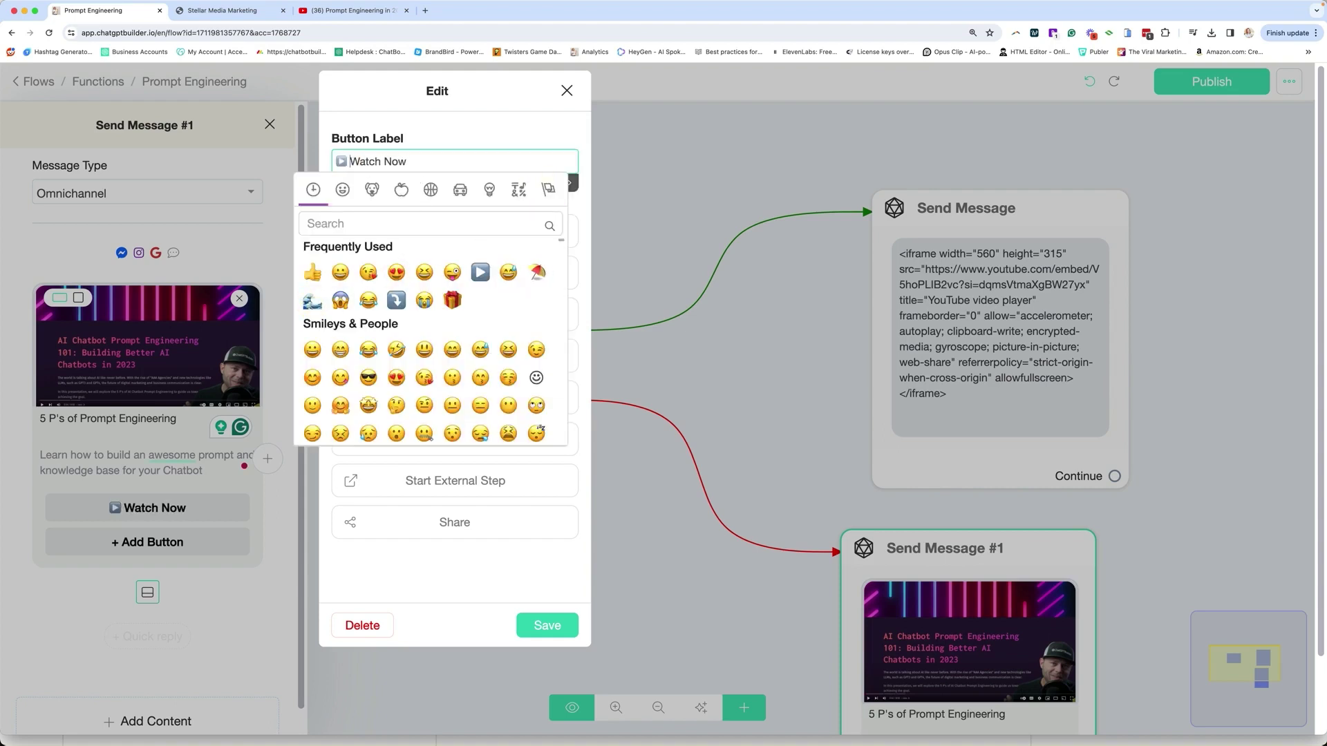
pyautogui.click(512, 97)
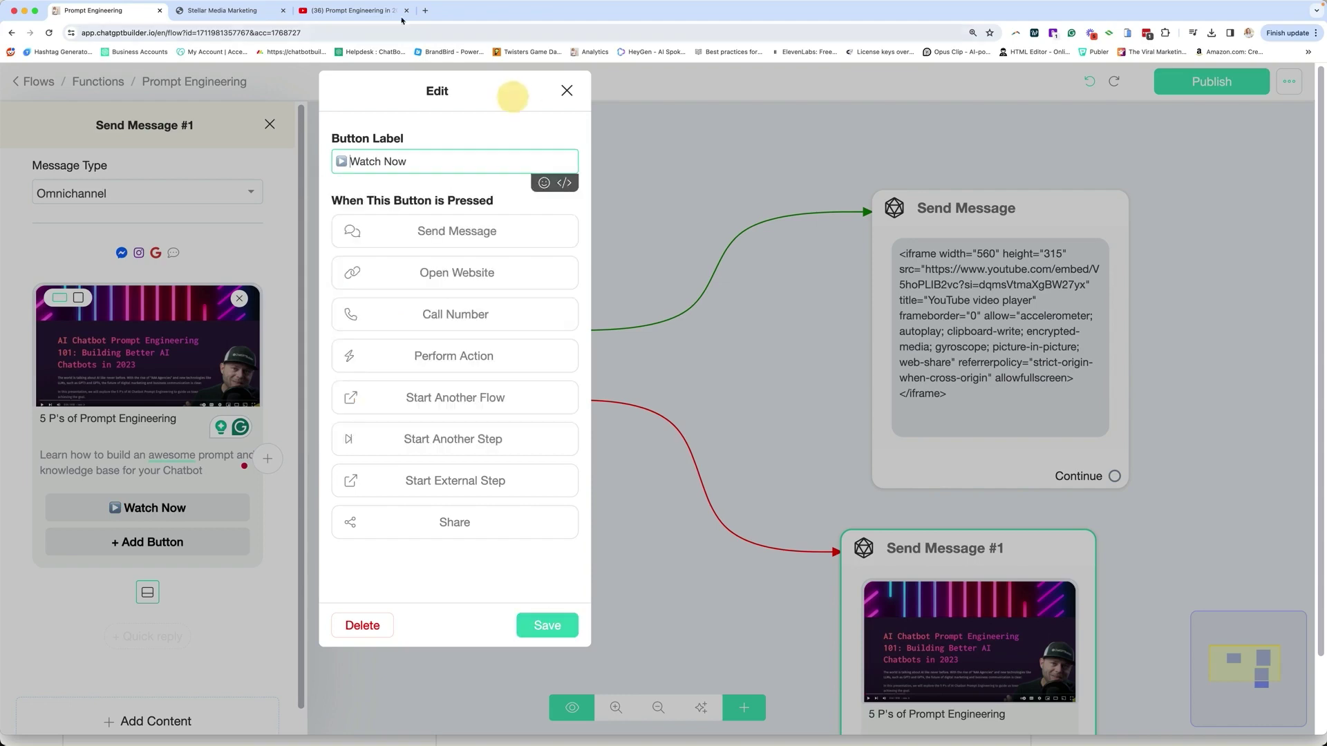
# Make the Watch Now button open the video's YouTube share link and save it.
pyautogui.click(354, 10)
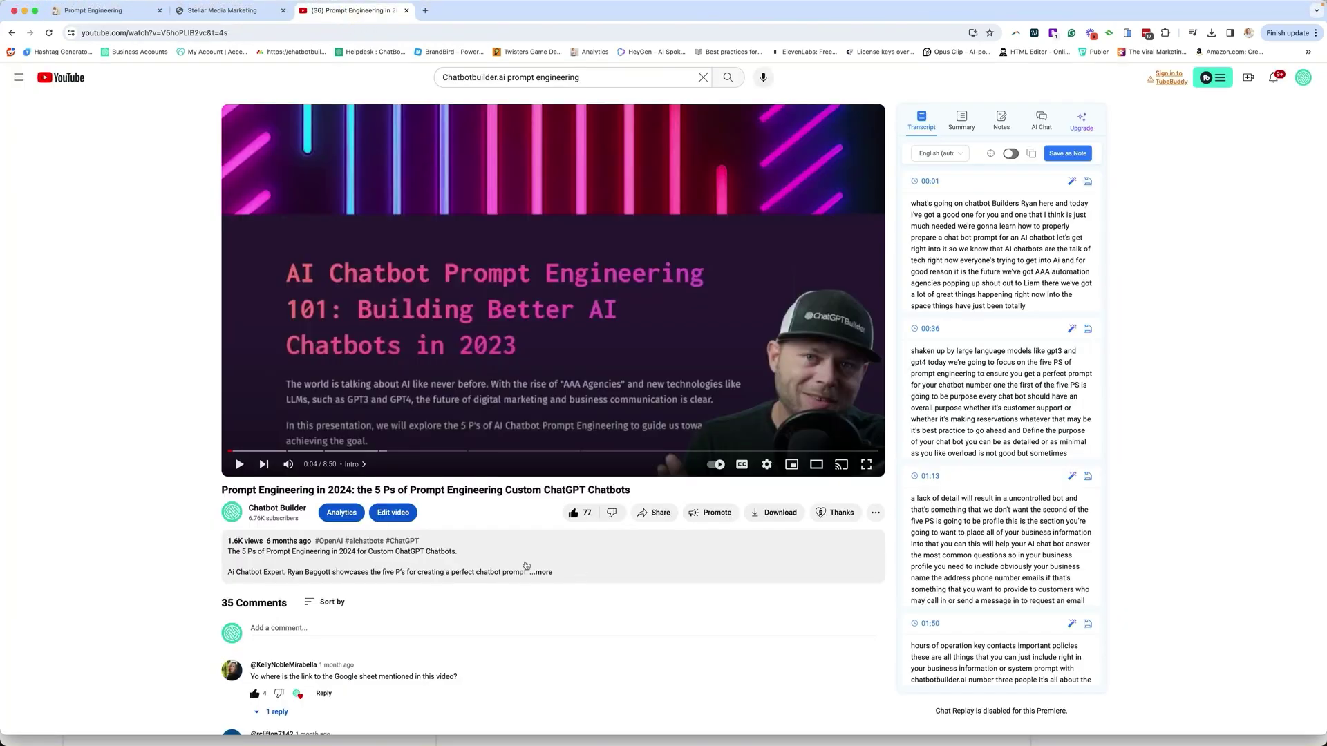
pyautogui.click(660, 513)
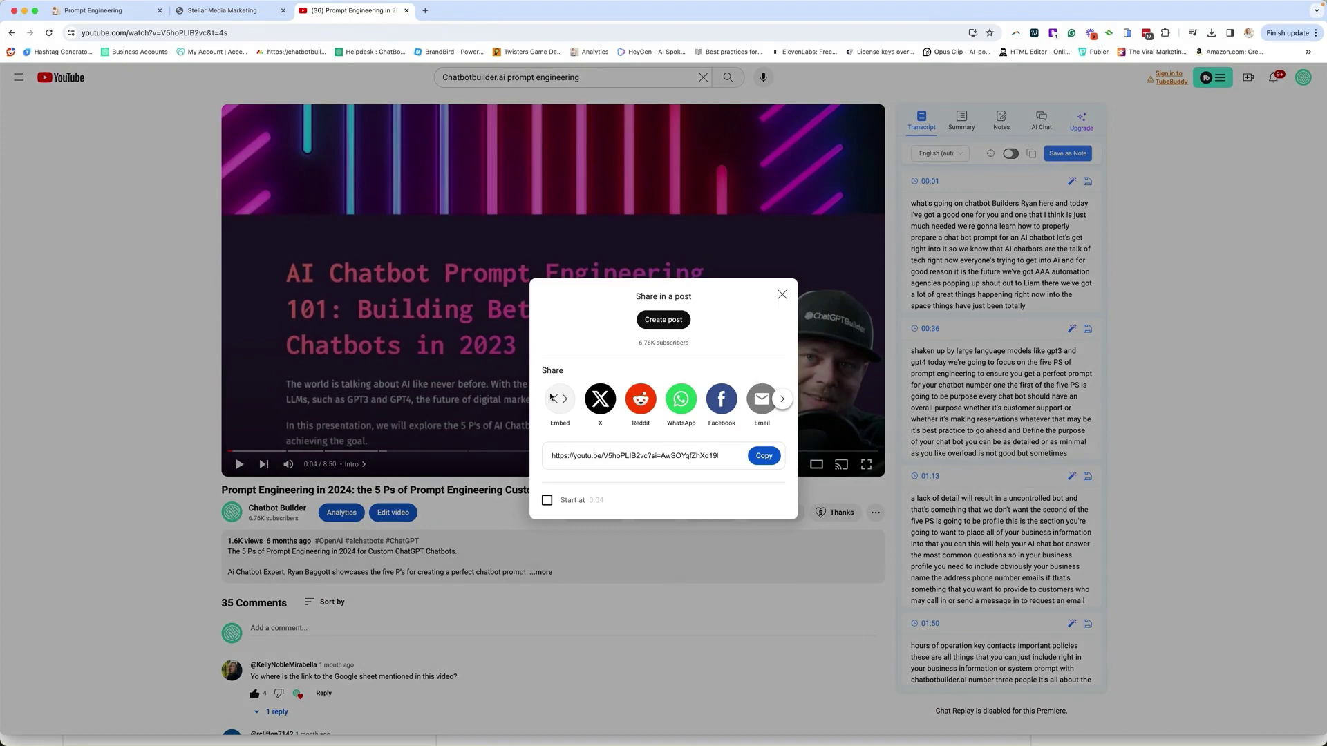
pyautogui.click(761, 454)
pyautogui.press('super+1')
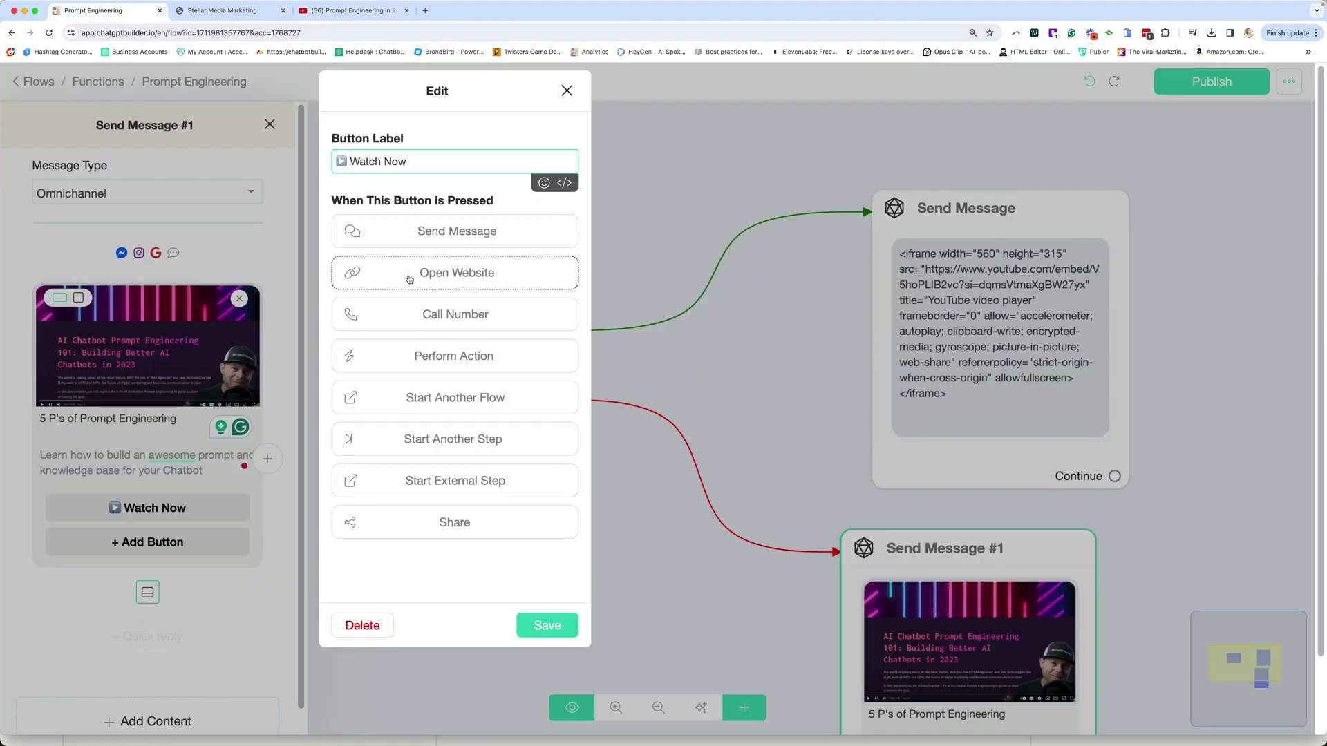
pyautogui.click(454, 276)
pyautogui.click(410, 302)
pyautogui.press('super+v')
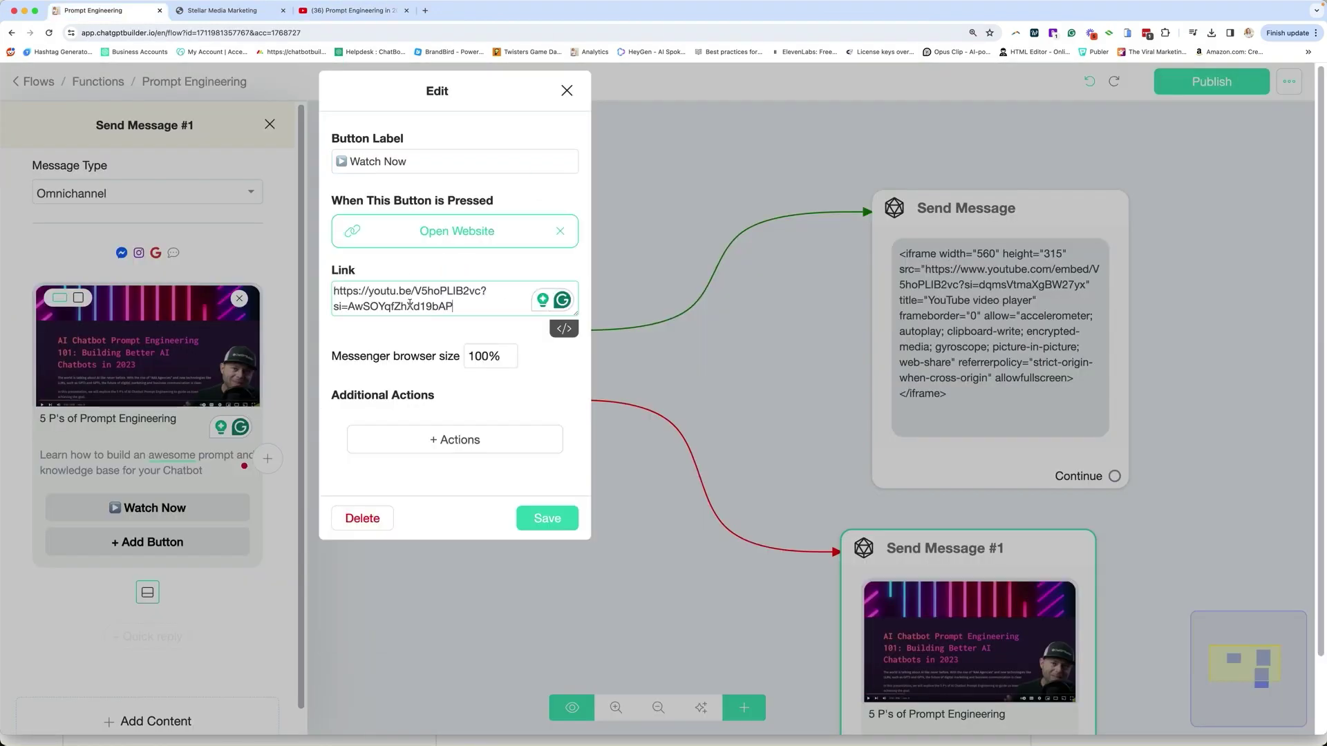
pyautogui.click(546, 518)
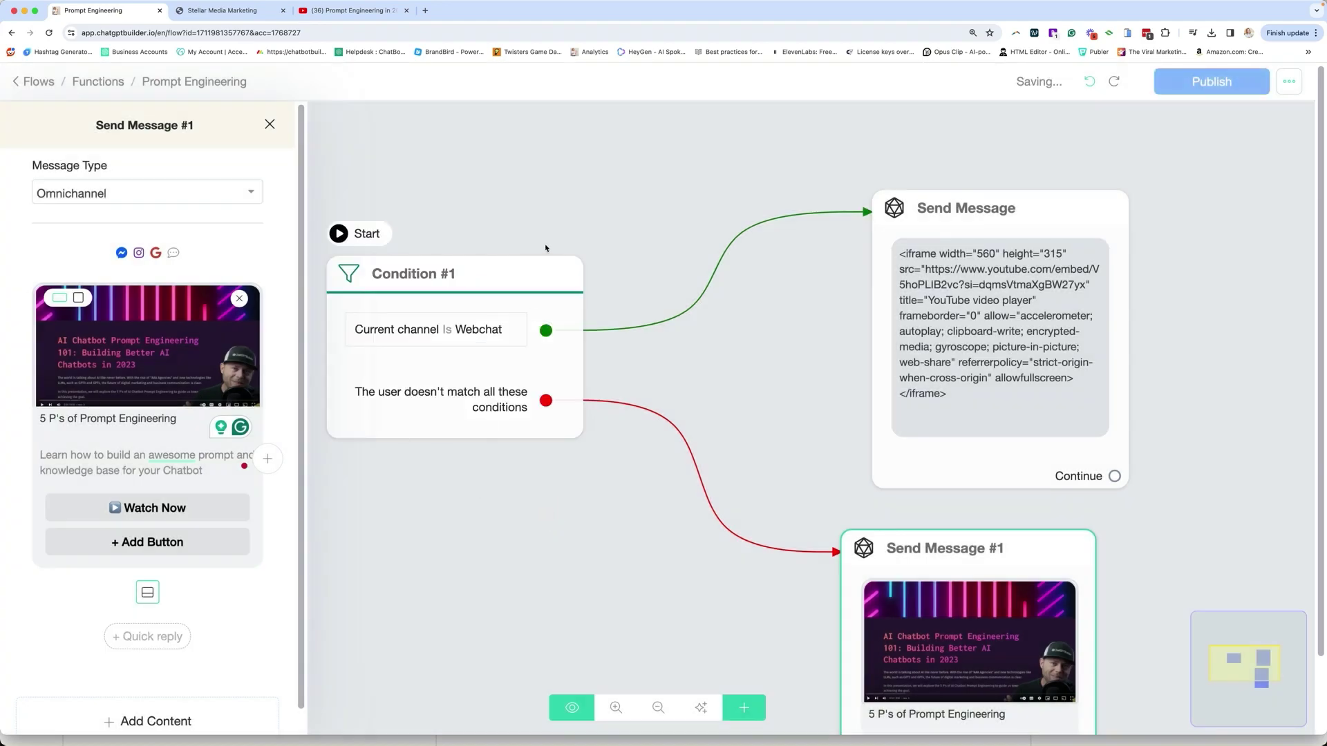
# Close the message panel and publish the Prompt Engineering flow.
pyautogui.click(670, 172)
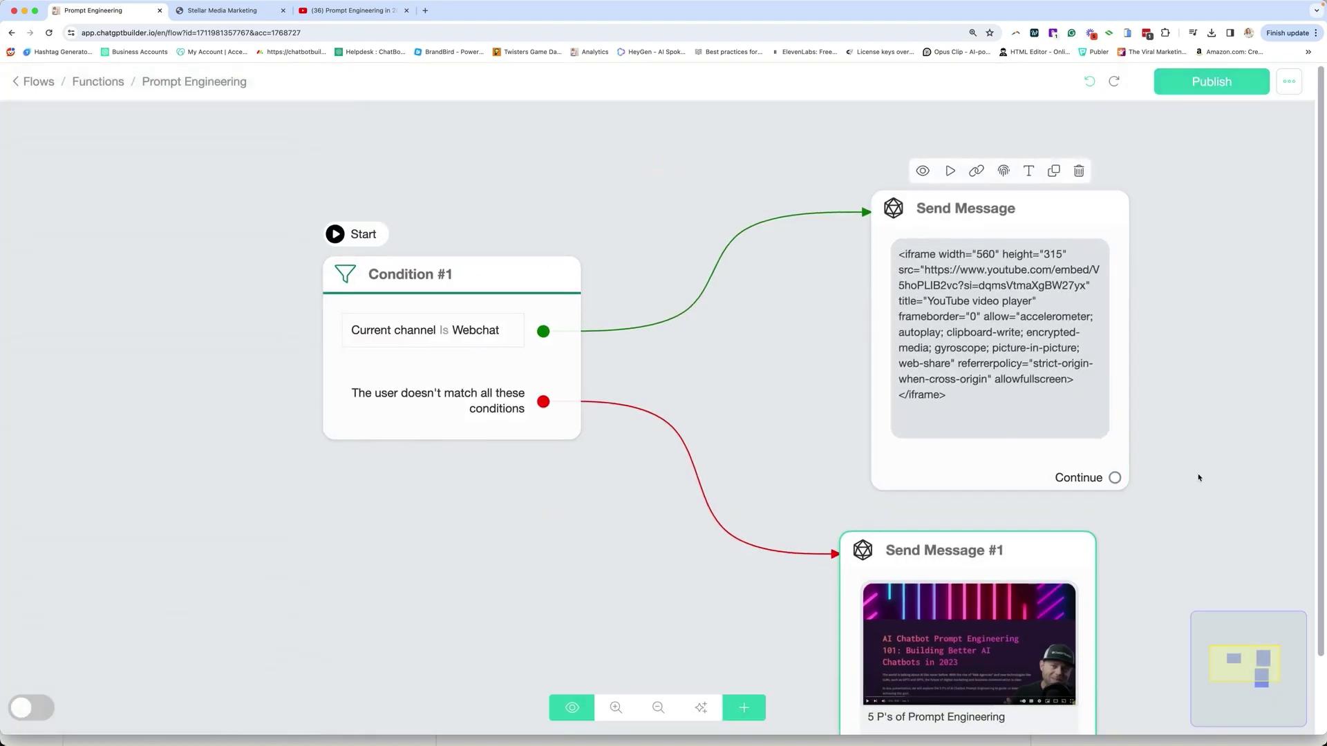
pyautogui.scroll(-3, 1227, 459)
pyautogui.moveTo(960, 249); pyautogui.dragTo(593, 139)
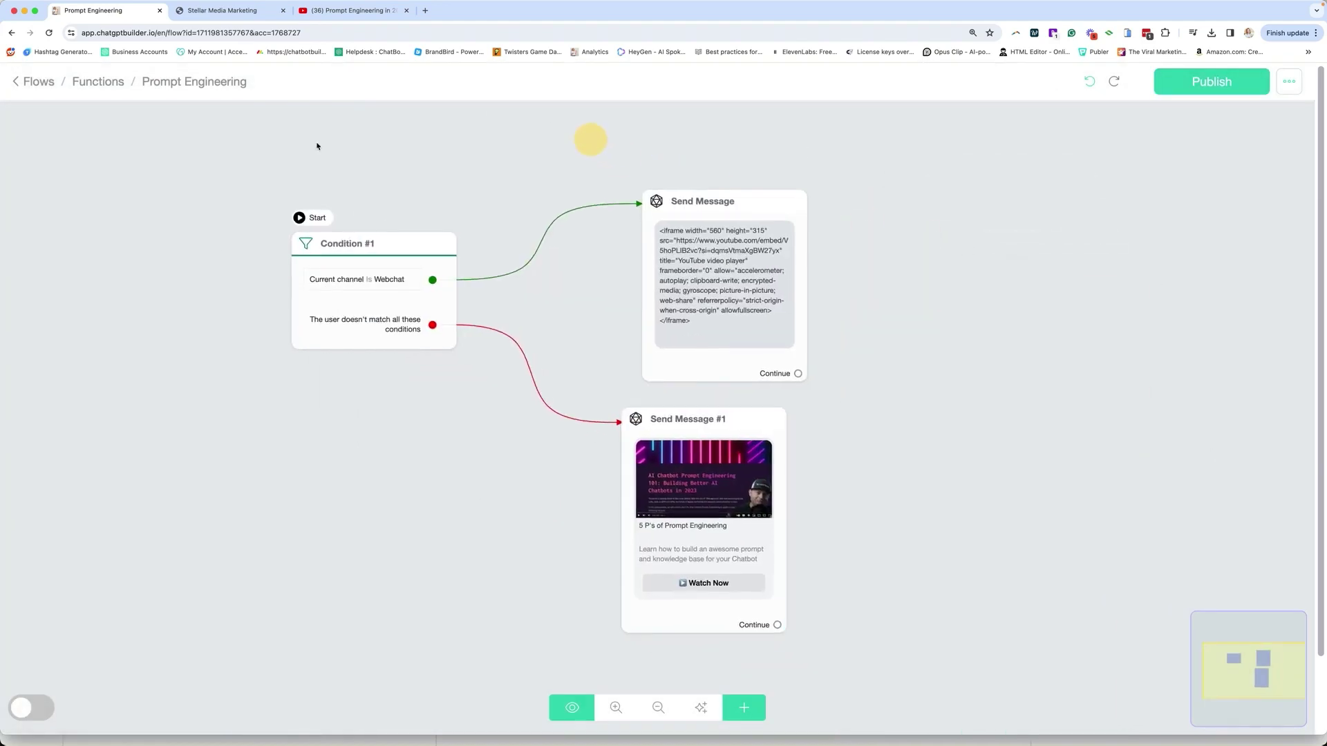
pyautogui.click(1221, 89)
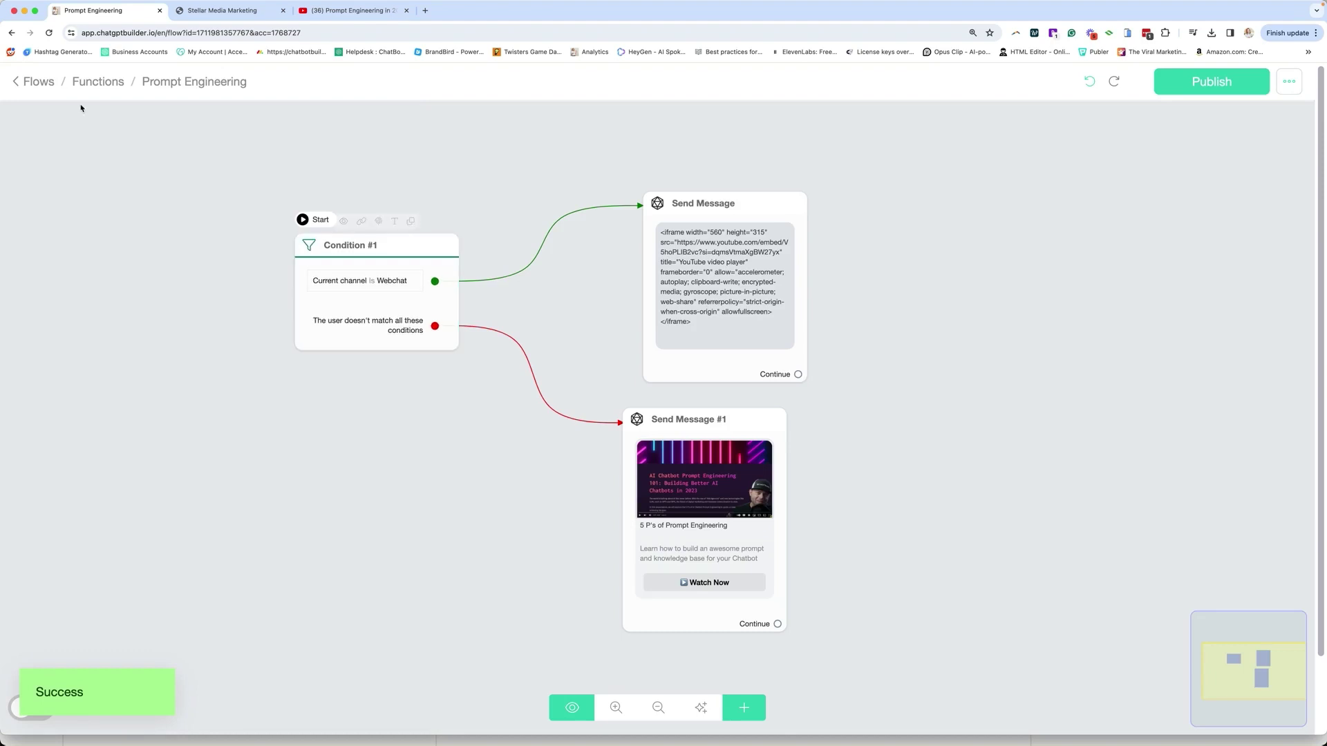
# Go from the flow to the OpenAI functions list under Settings > Integrations.
pyautogui.click(32, 83)
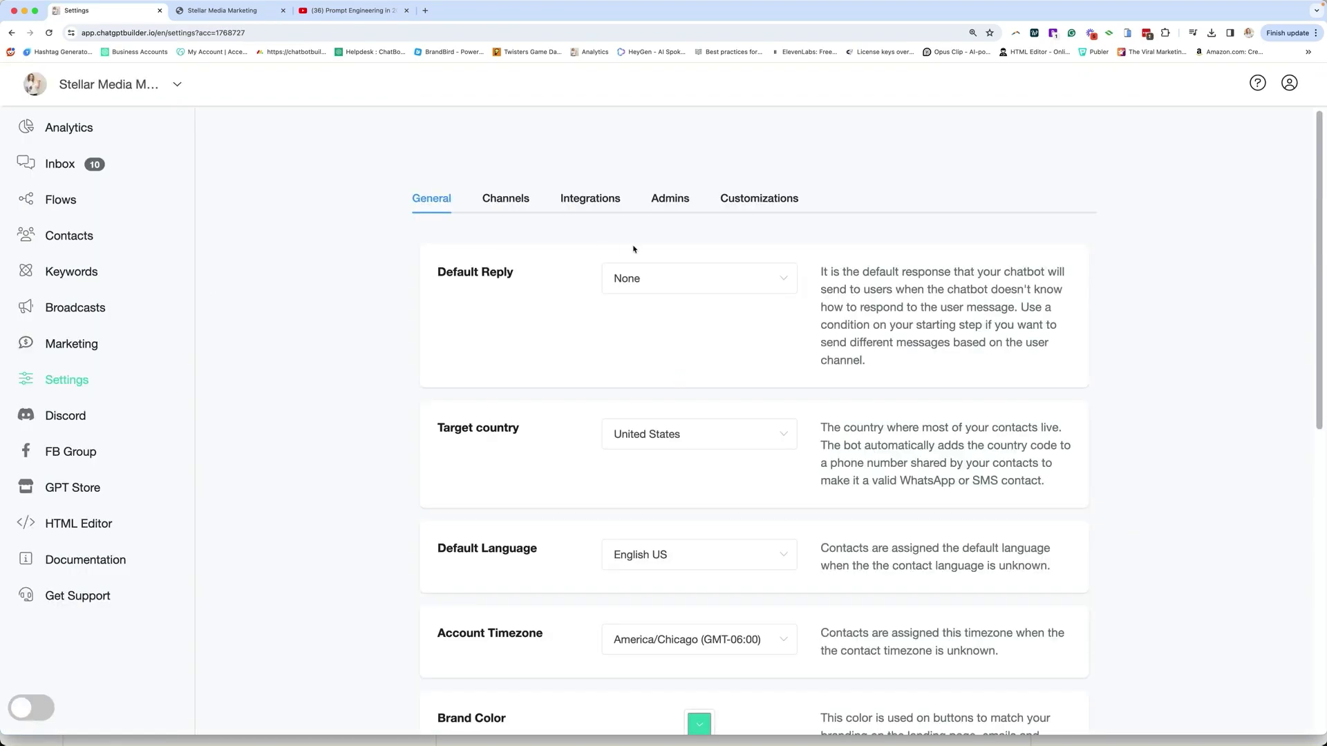
pyautogui.click(580, 205)
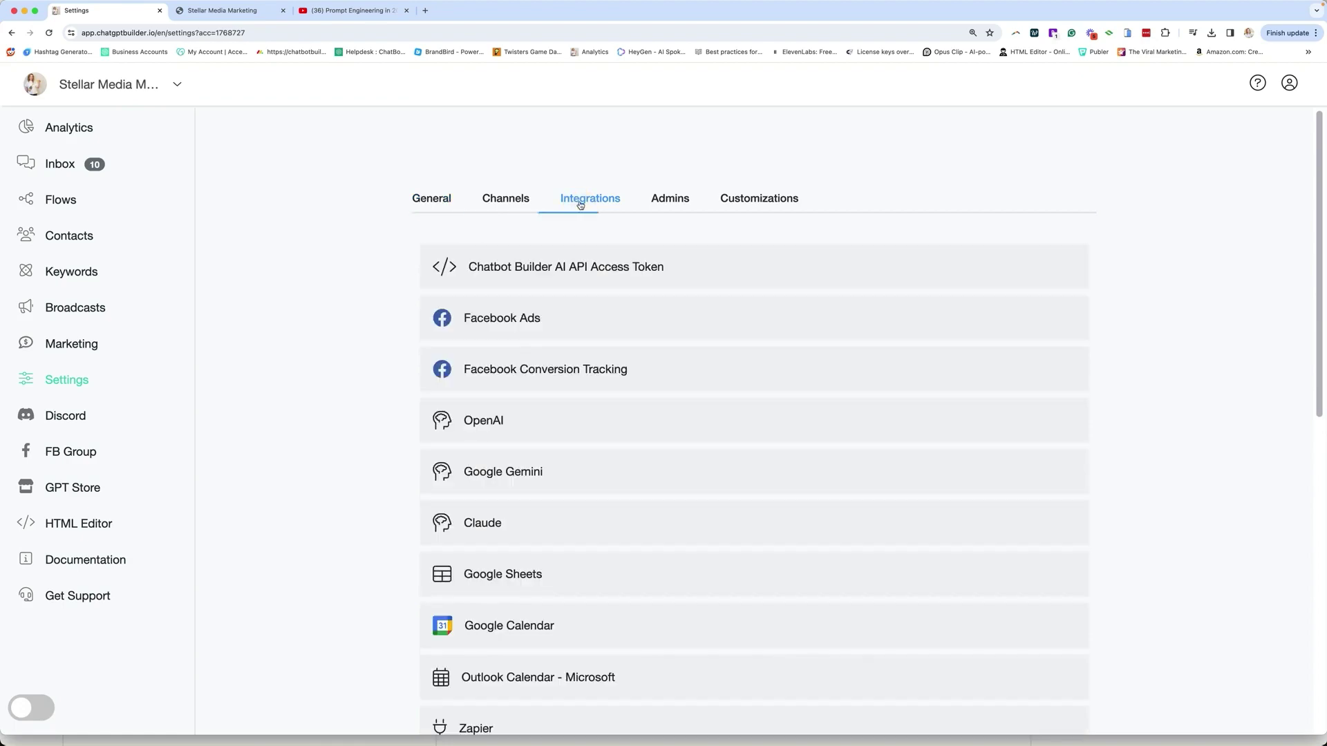
pyautogui.click(465, 420)
pyautogui.scroll(-5, 578, 497)
pyautogui.click(688, 512)
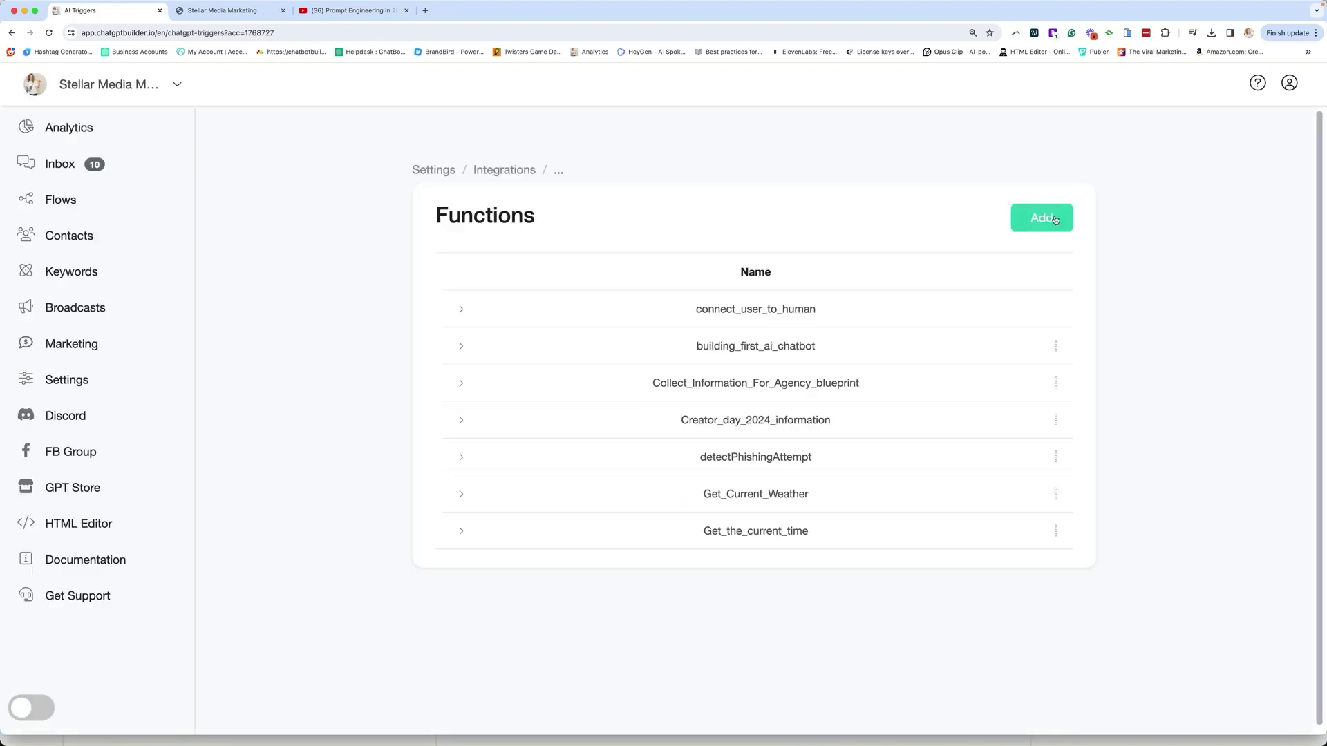
# Add a Prompt_engineering__tutorial function for a five P's tutorial that triggers the Prompt Engineering flow.
pyautogui.click(1043, 220)
pyautogui.press('super+v')
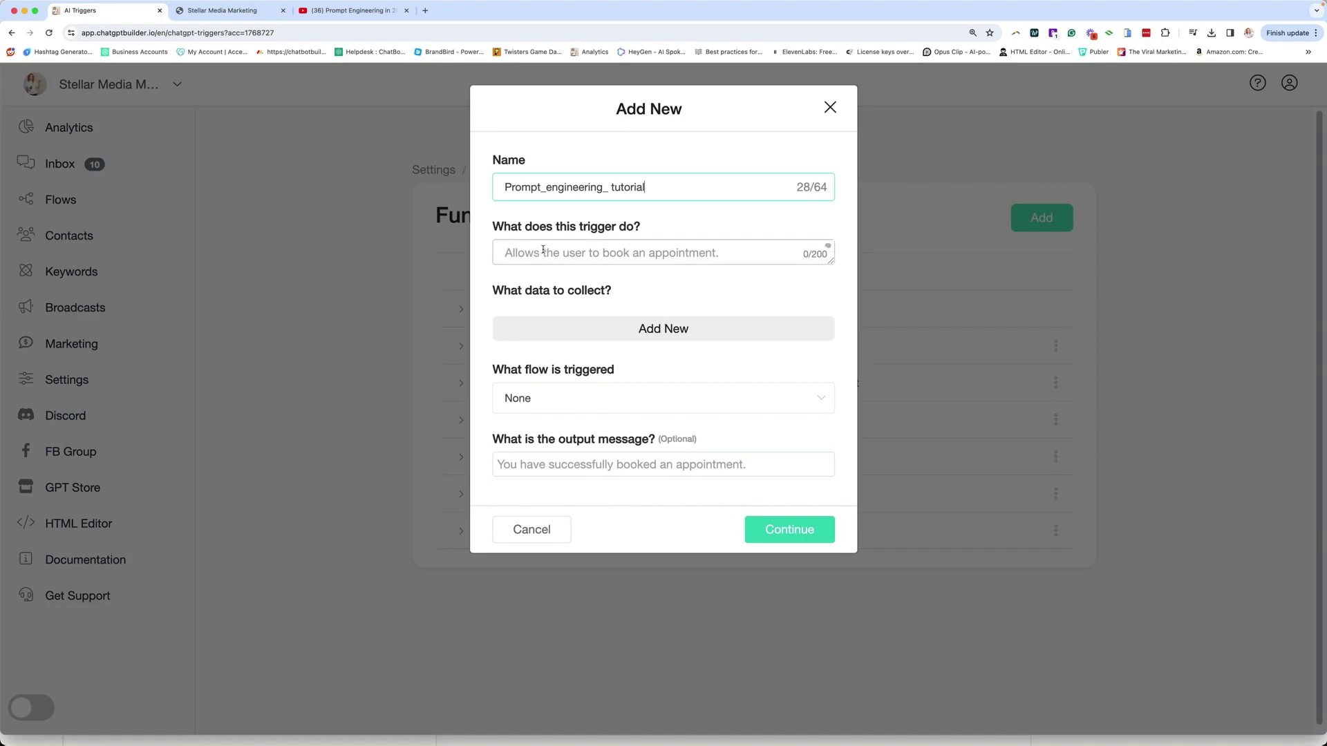
pyautogui.click(544, 252)
pyautogui.write('Gives')
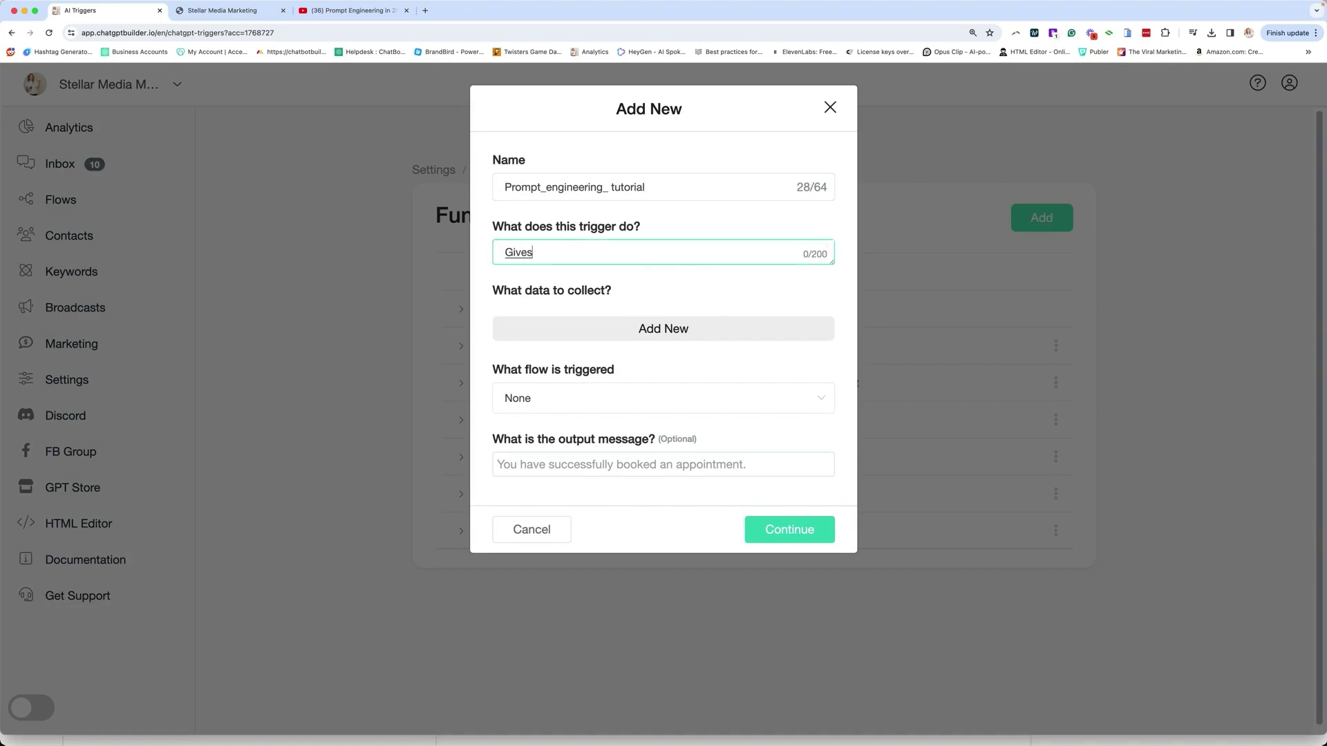
pyautogui.write(' the user at a tutorial on the')
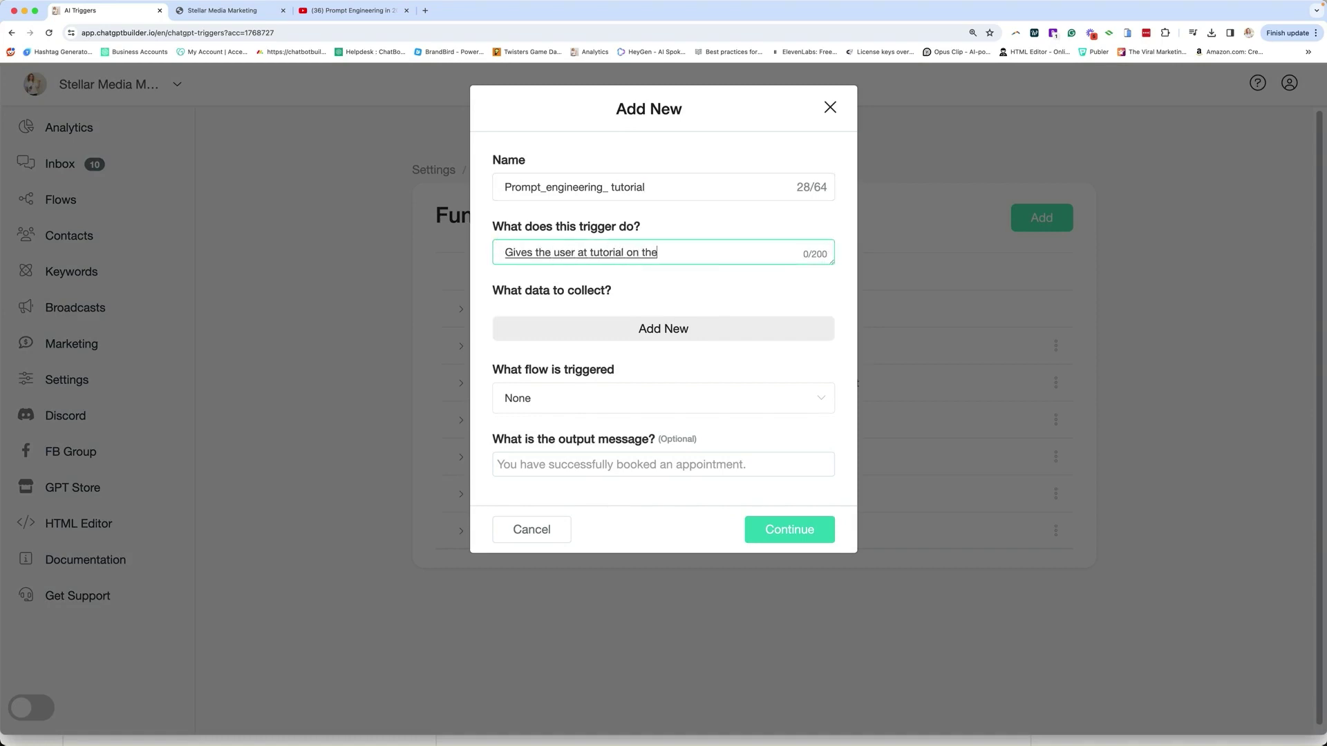
pyautogui.write(" five P's of prompt engineering")
pyautogui.click(684, 293)
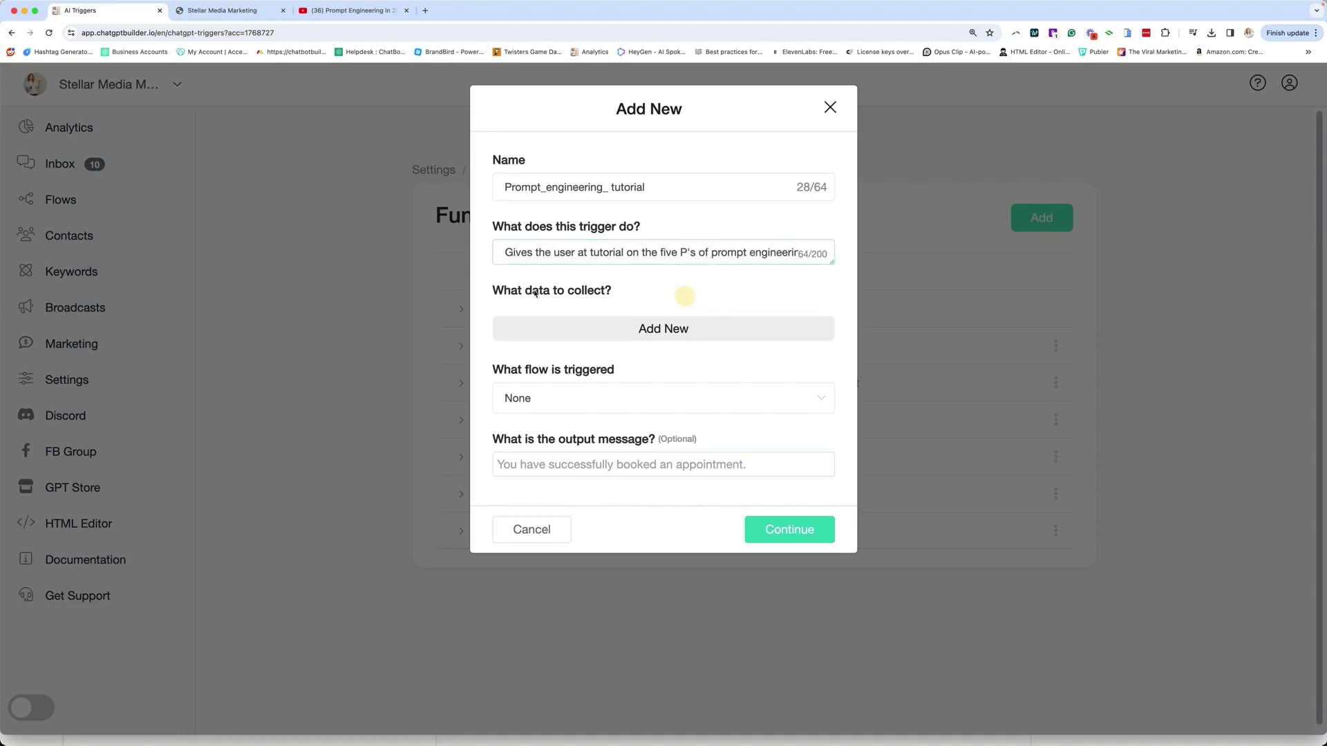
pyautogui.click(542, 396)
pyautogui.click(540, 467)
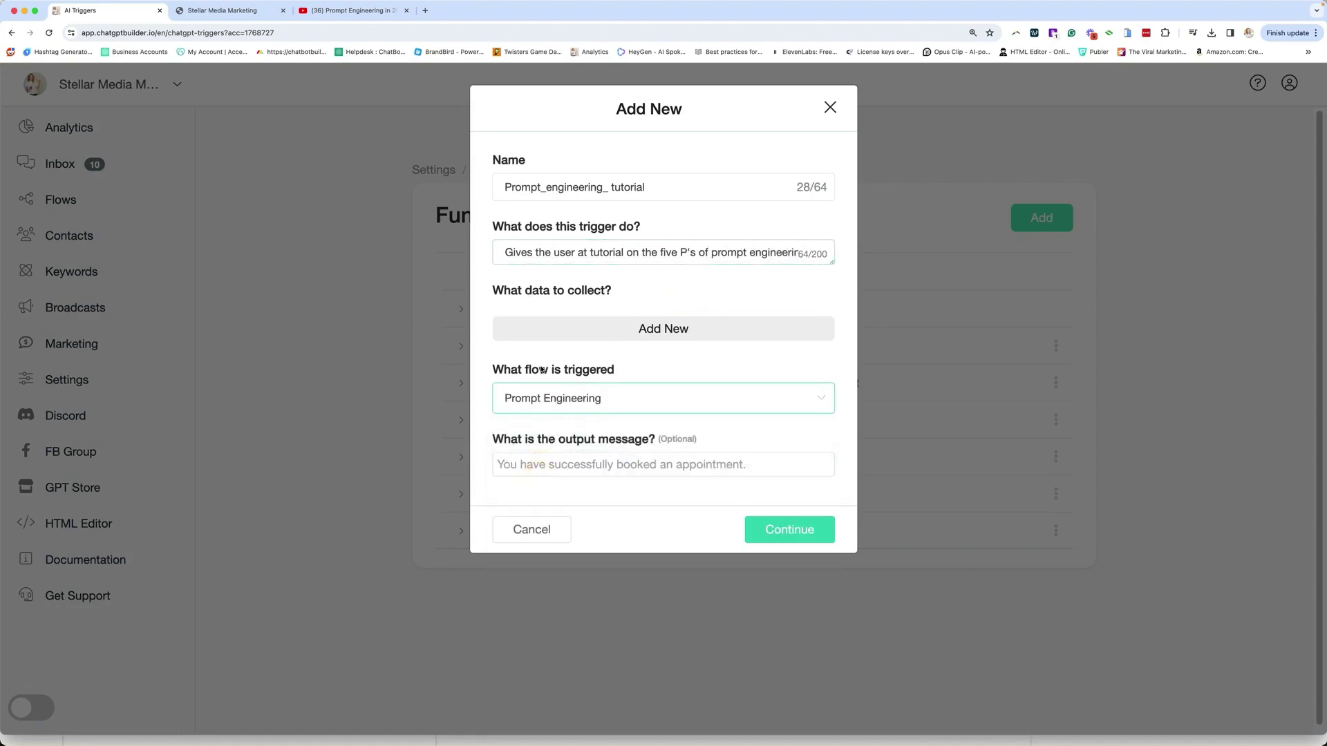
pyautogui.click(792, 538)
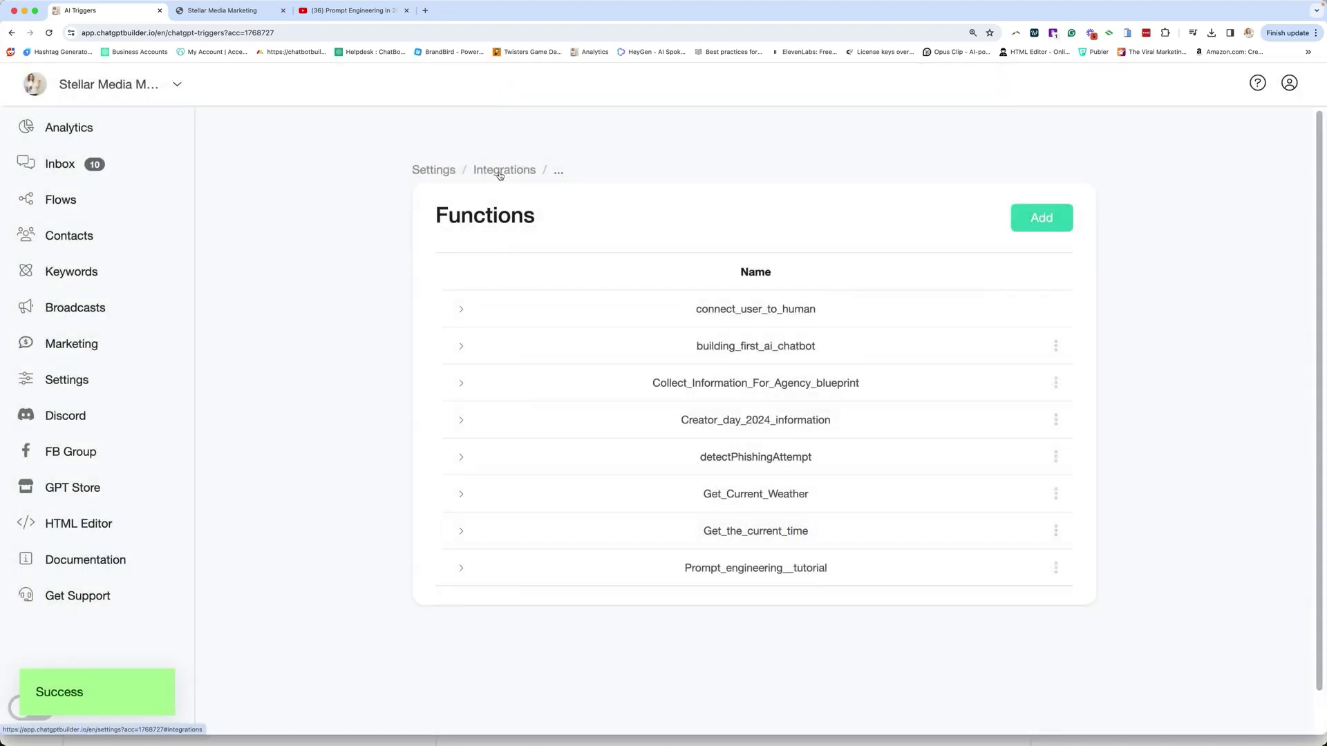
# In the OpenAI prompt settings, add Prompt_engineering__tutorial to the Functions field and save.
pyautogui.click(499, 172)
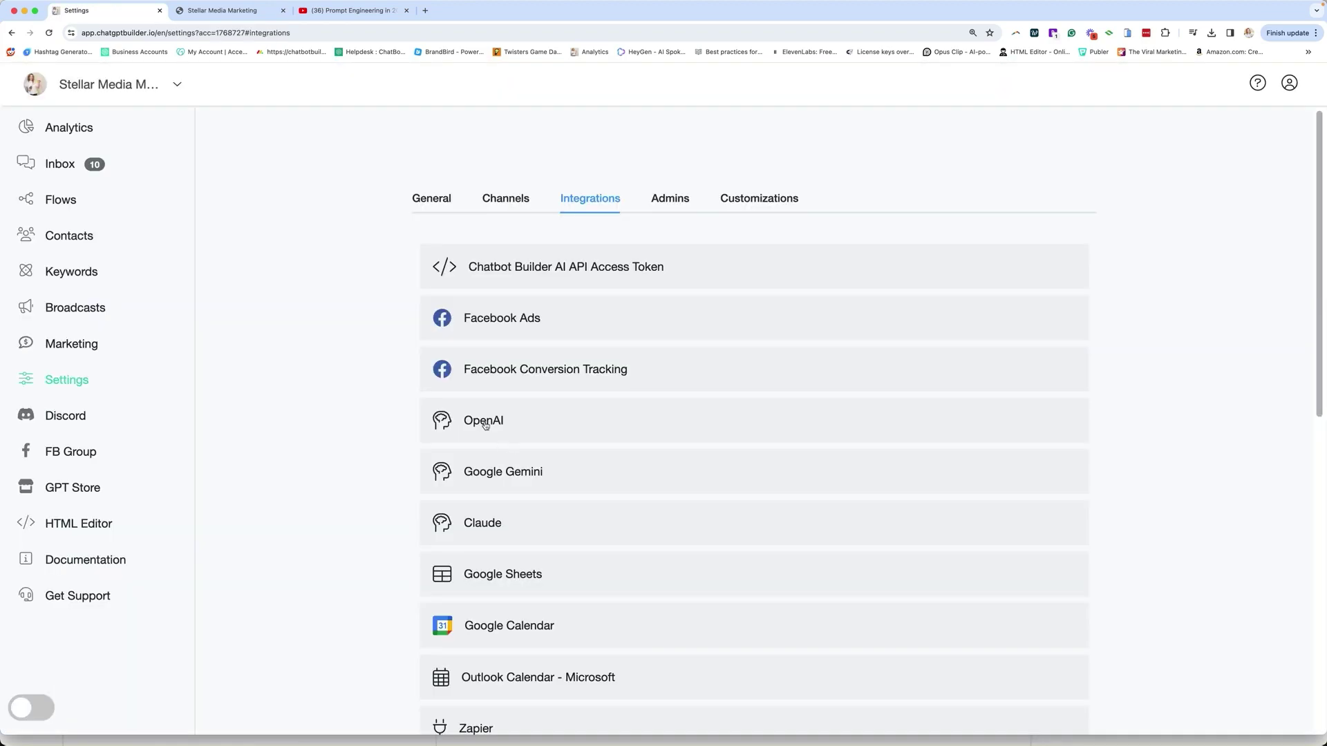
pyautogui.click(486, 425)
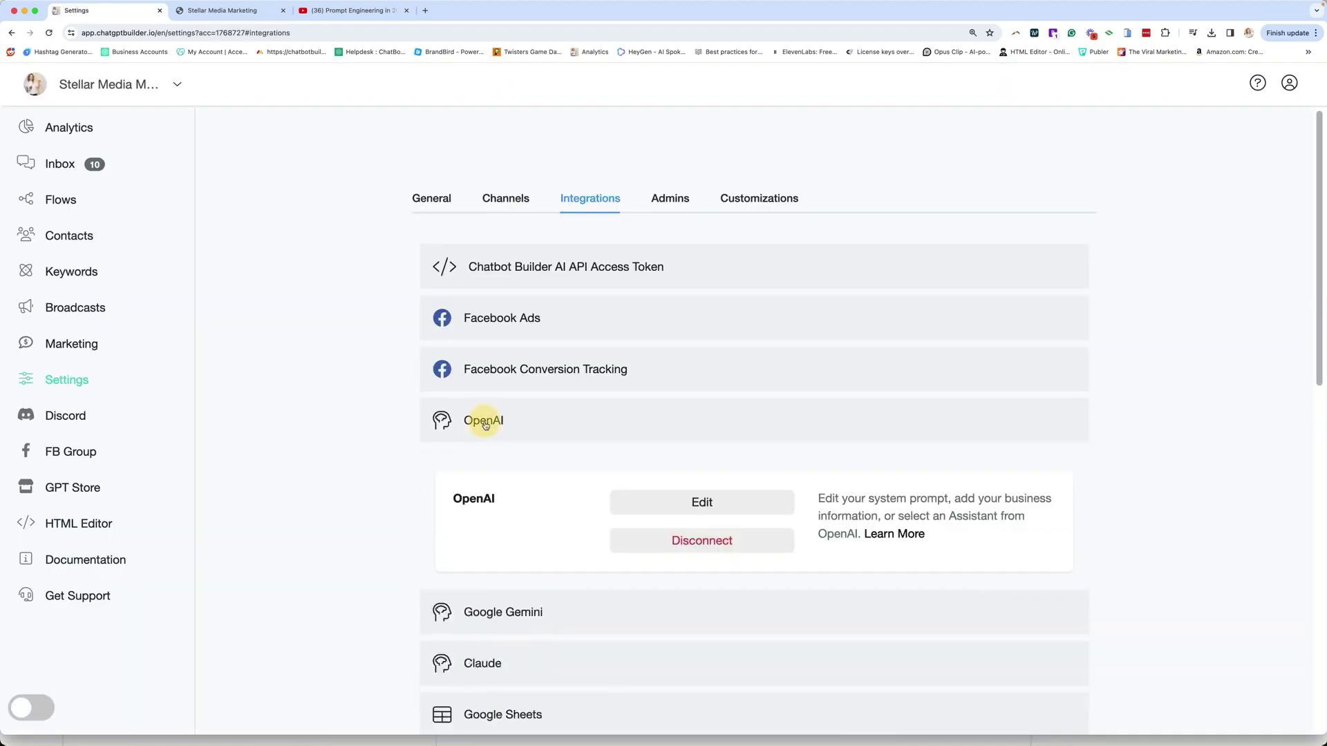
pyautogui.click(702, 504)
pyautogui.click(758, 406)
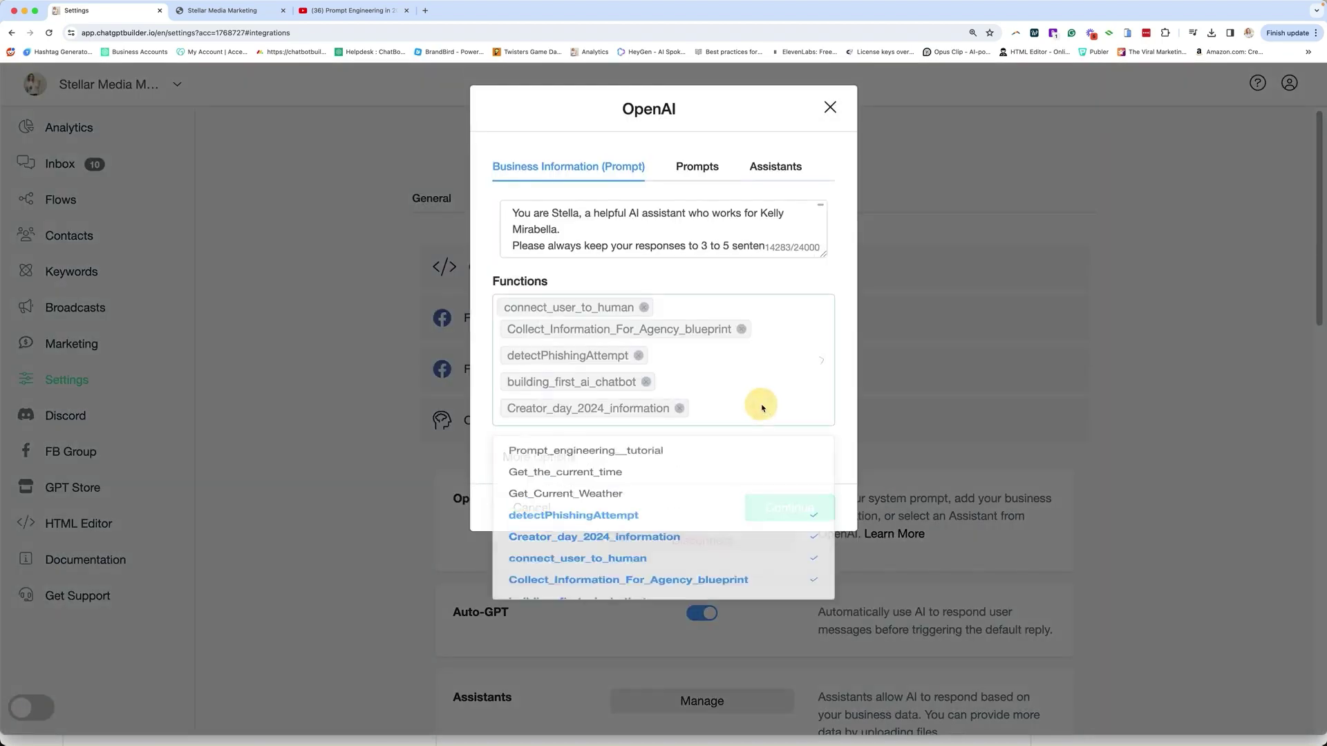
pyautogui.click(551, 454)
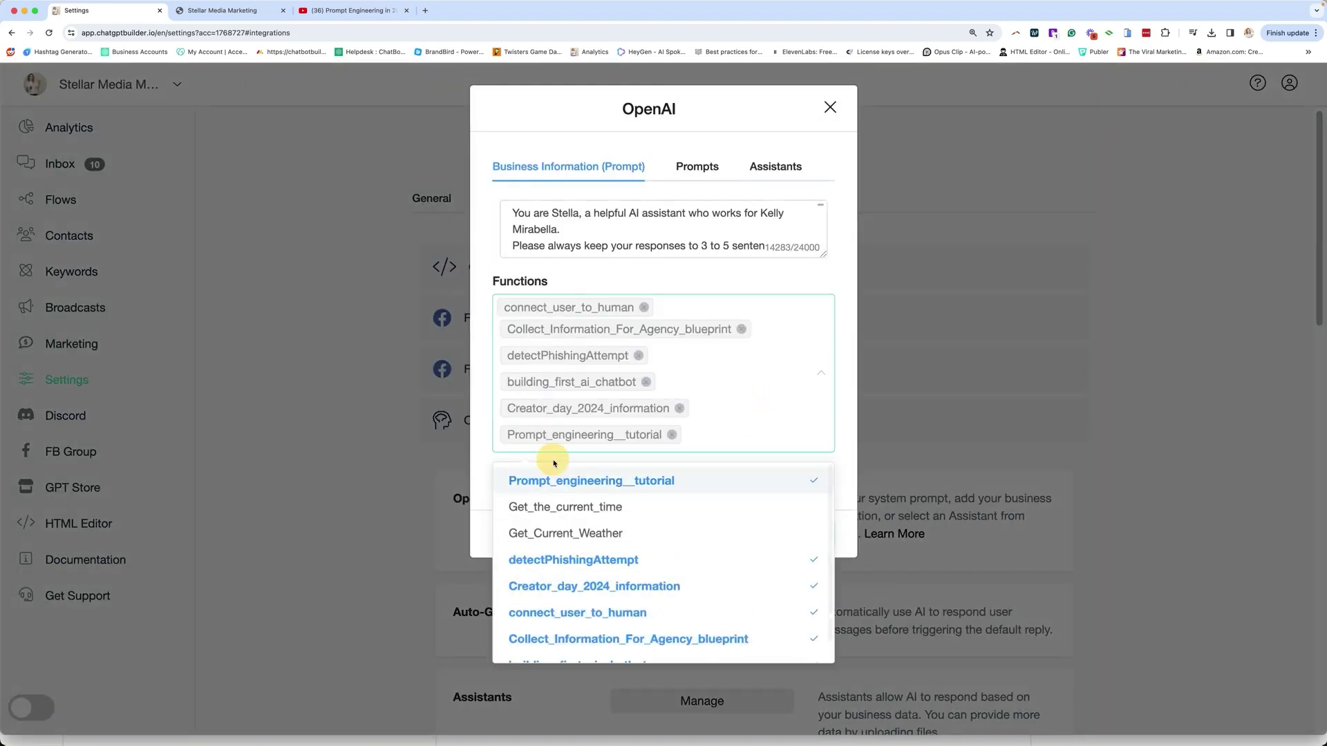
pyautogui.click(650, 233)
pyautogui.scroll(-10, 650, 233)
pyautogui.scroll(8, 649, 233)
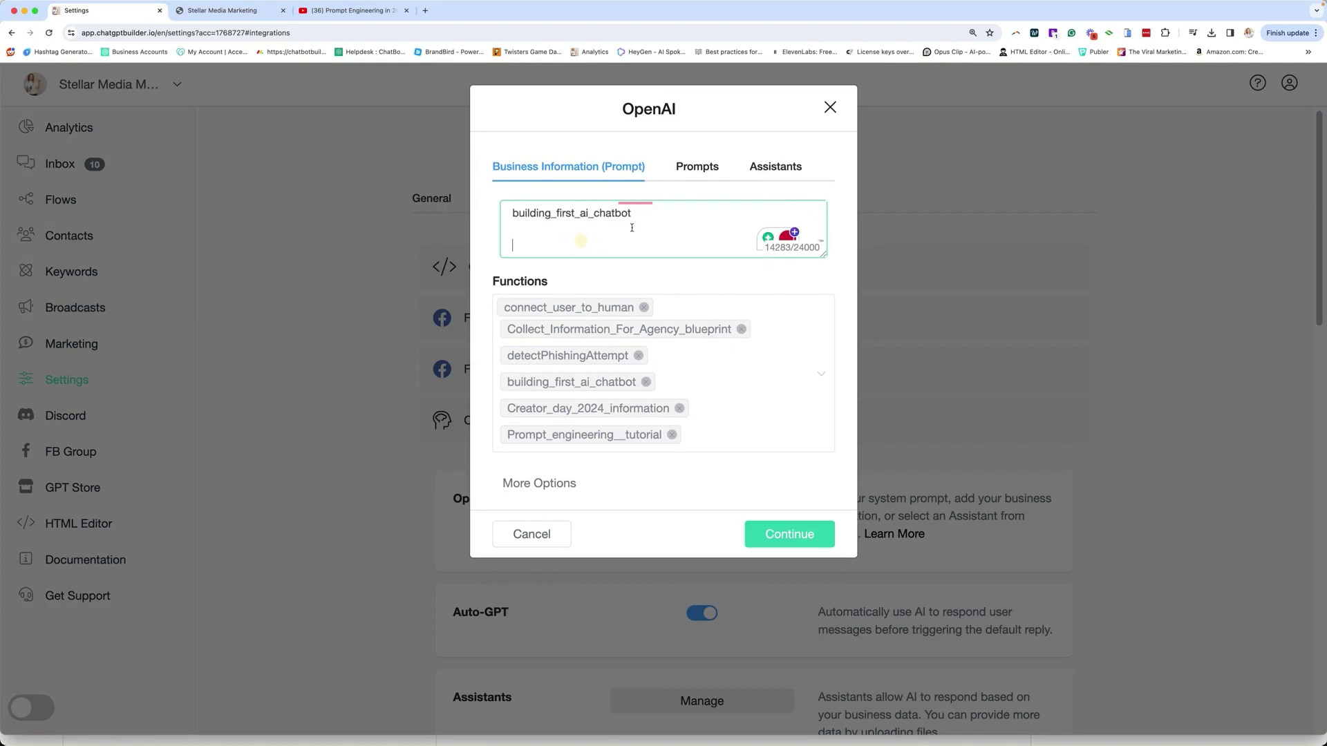
pyautogui.click(816, 536)
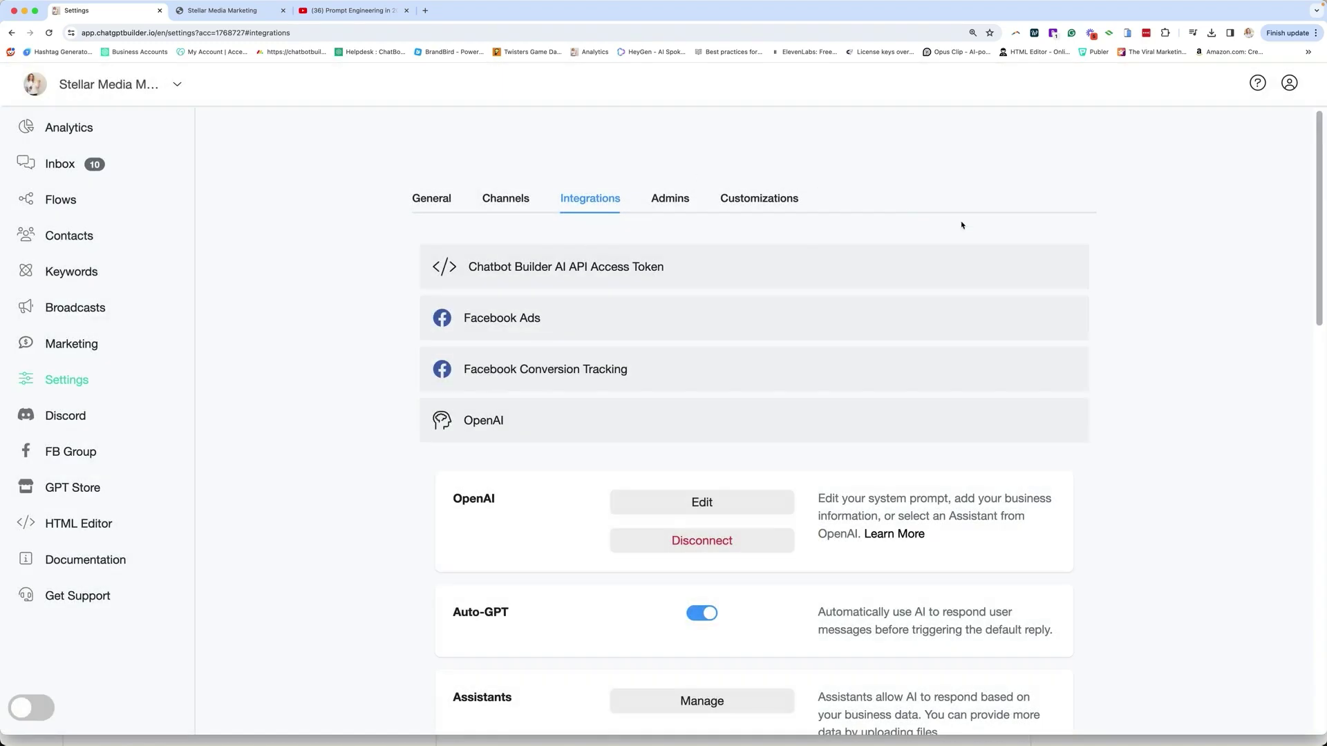